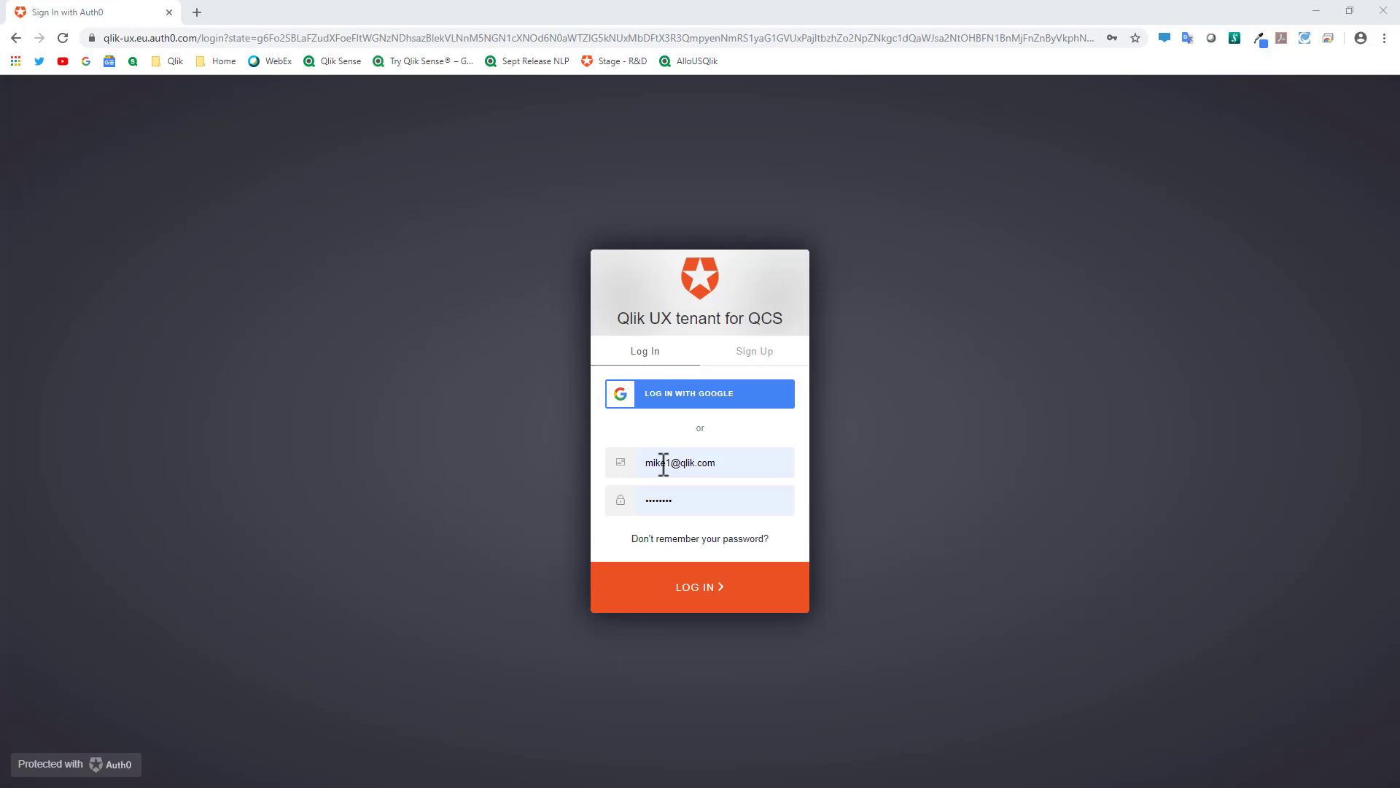
Log in to the Qlik UX tenant with the prefilled credentials and open the administration console
click(698, 595)
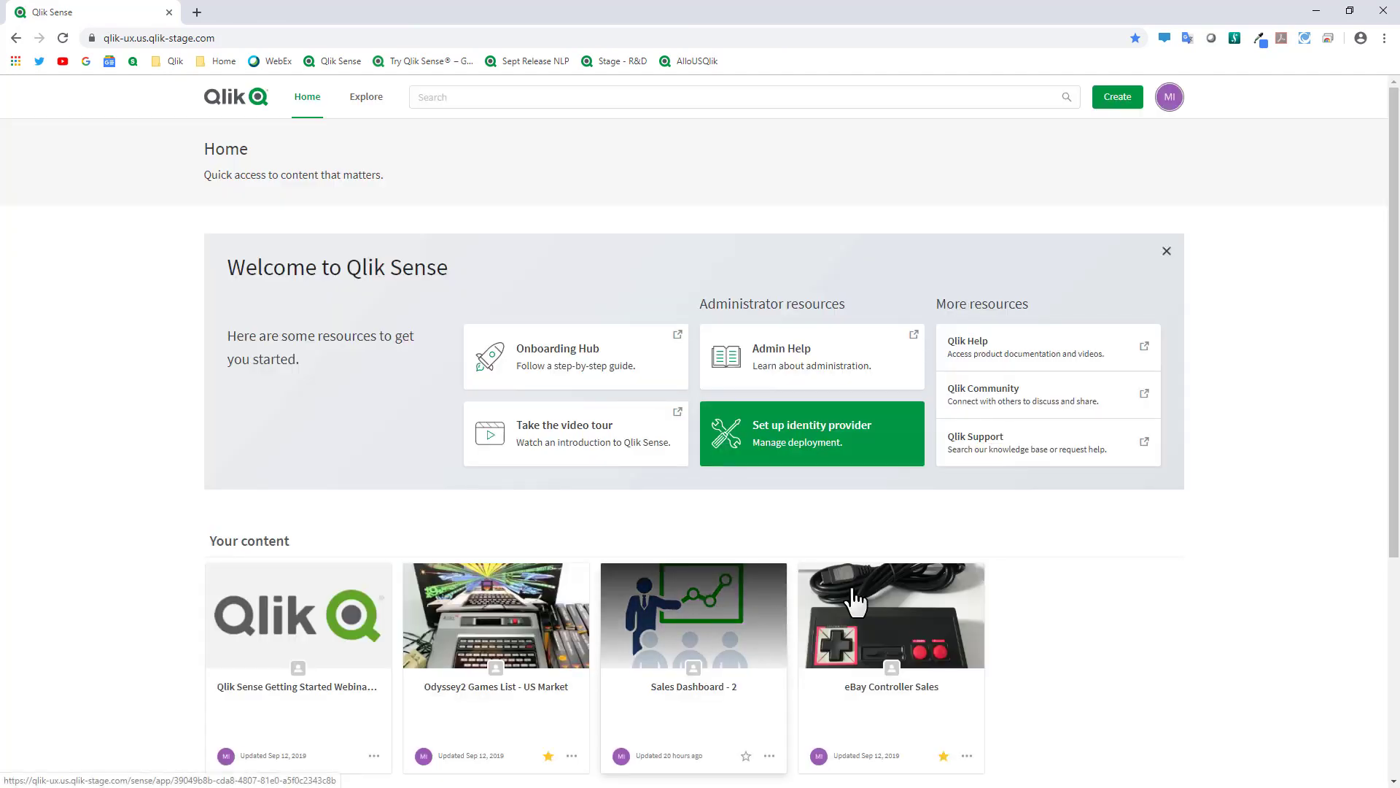
click(1167, 100)
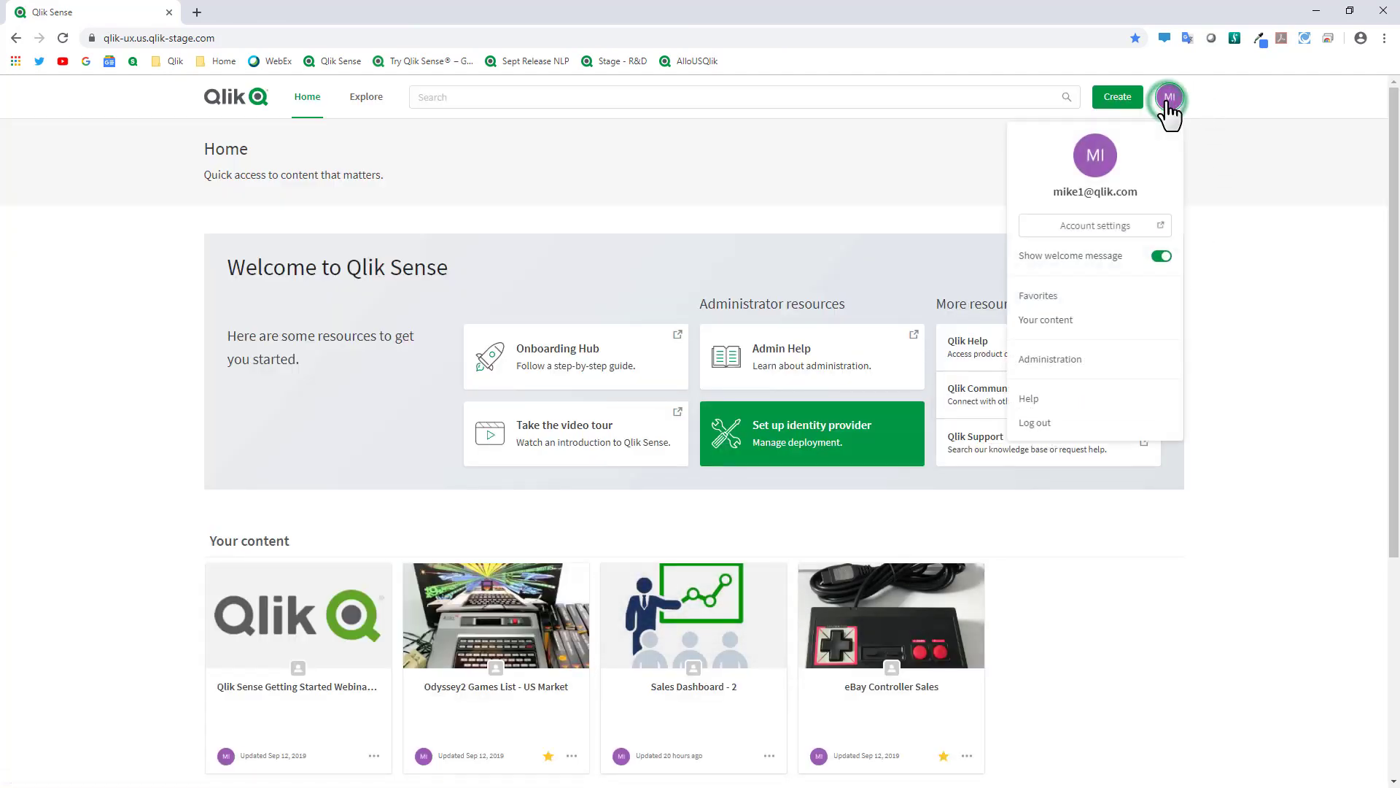
click(1079, 372)
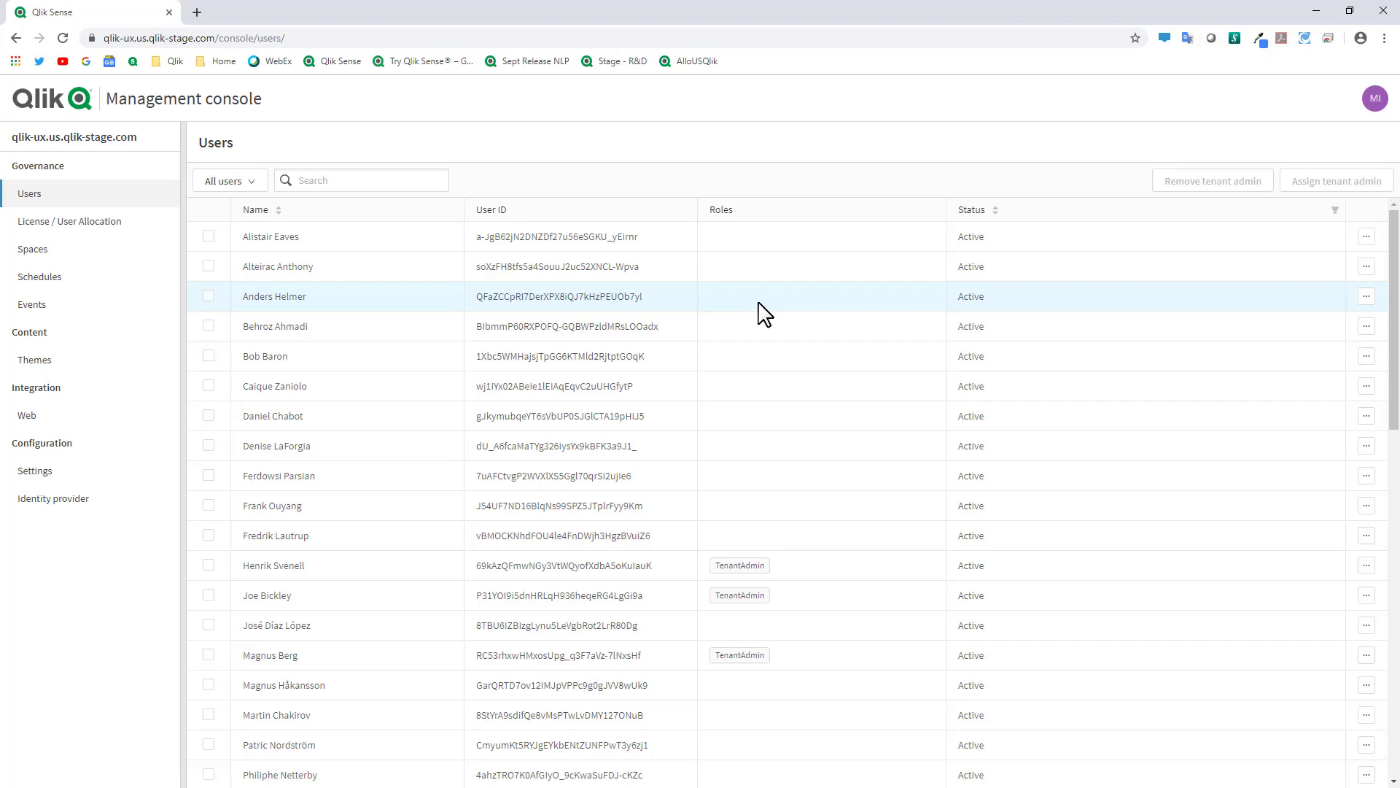
Filter the user list by the account holder's first name and view the role actions offered for the second matching account
click(329, 180)
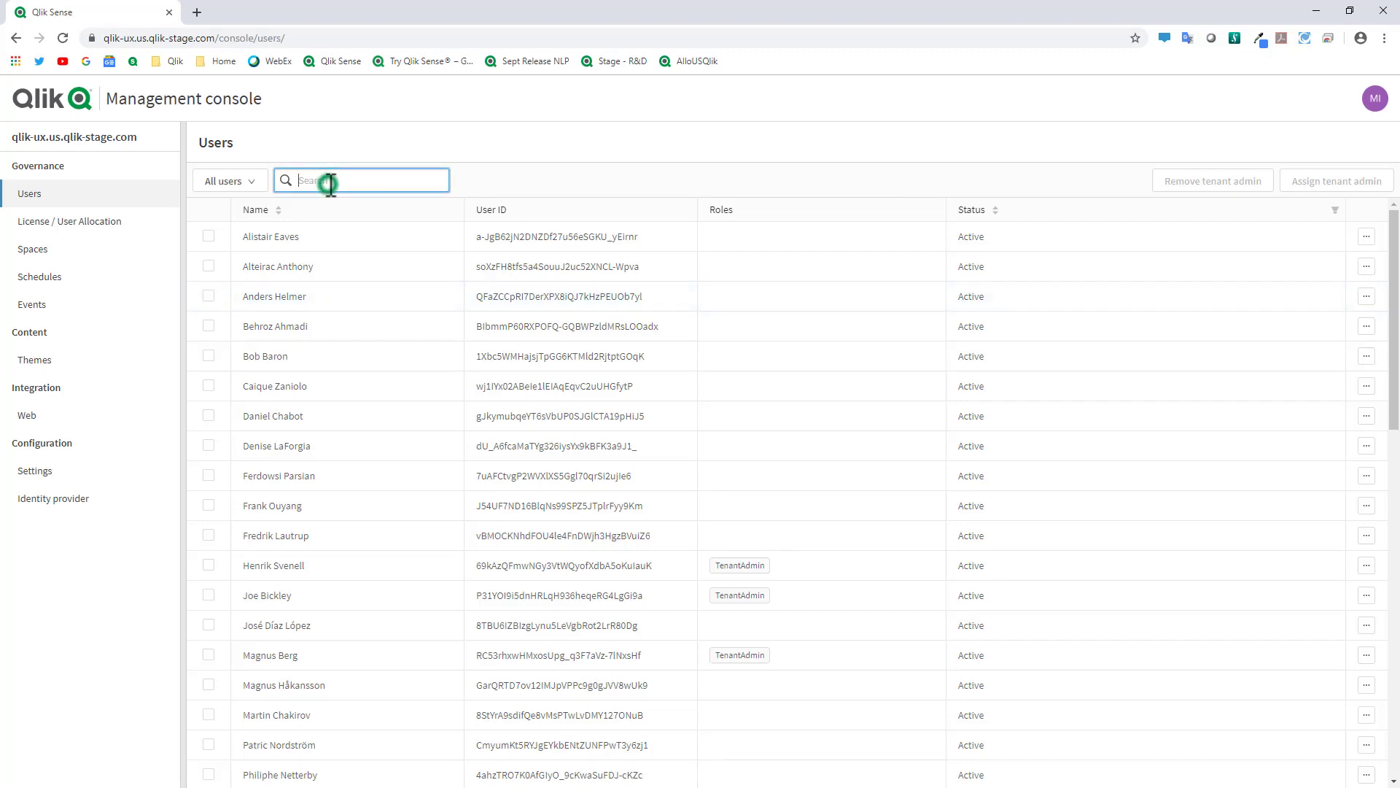
text(mike)
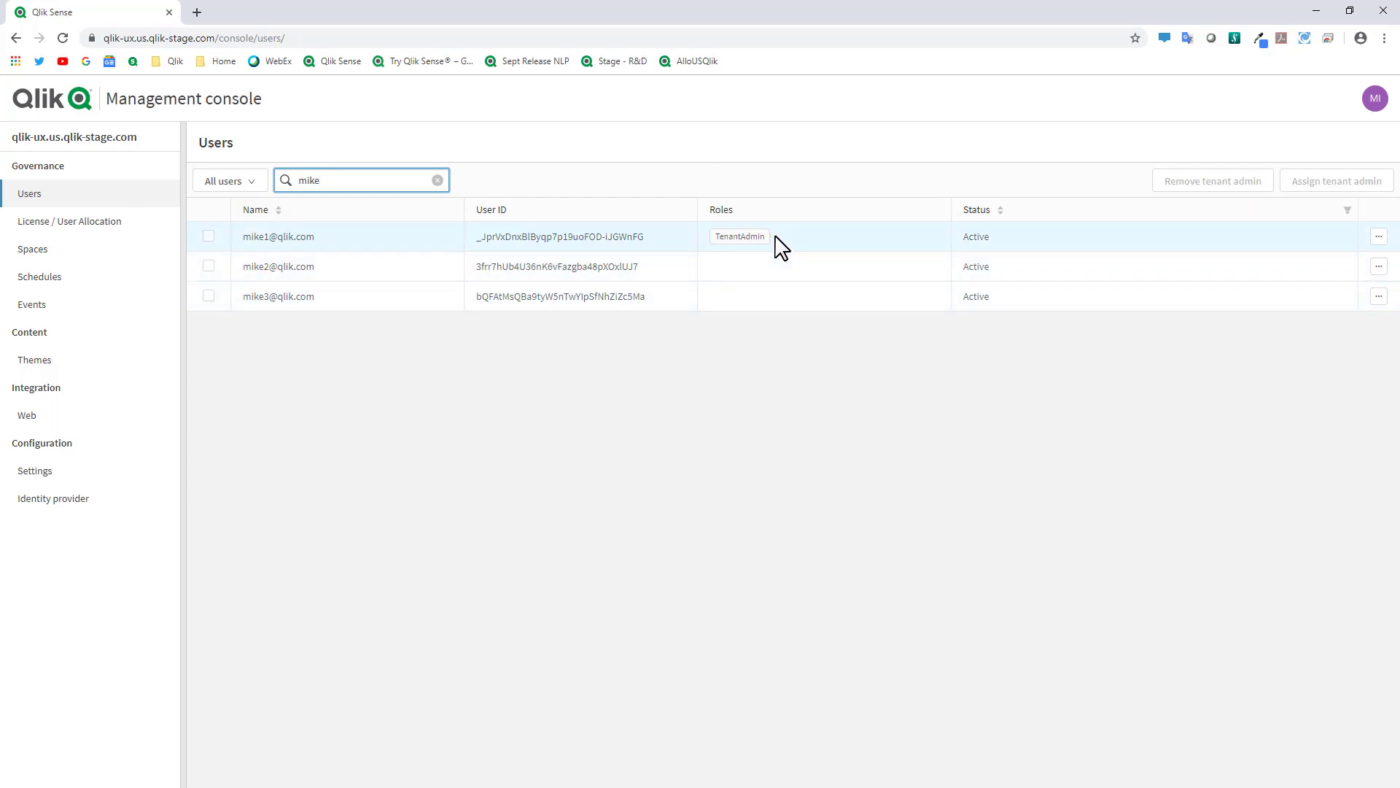
click(1379, 267)
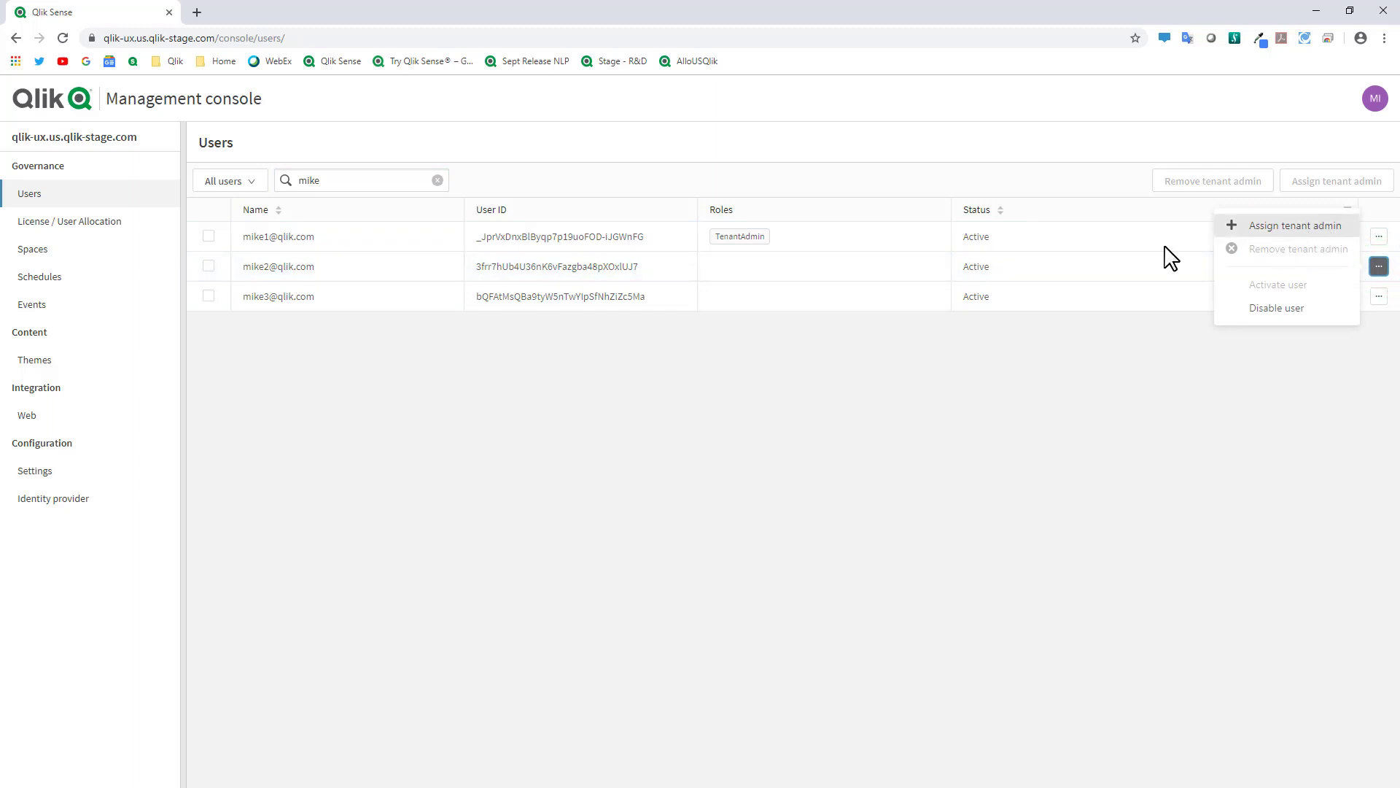
Examine the license allocation overview and the license type of each assigned user, covering analyzer and professional assignments
click(99, 231)
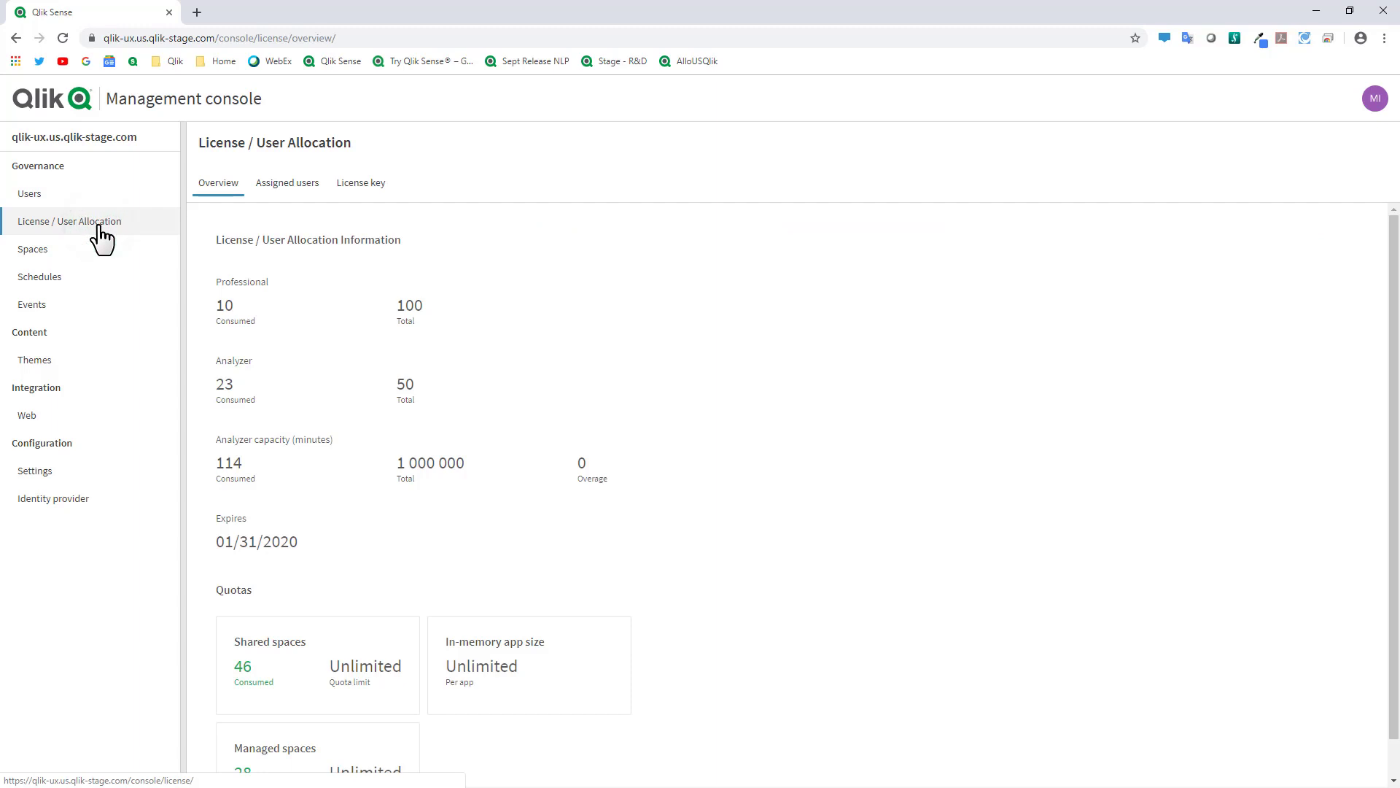
click(296, 191)
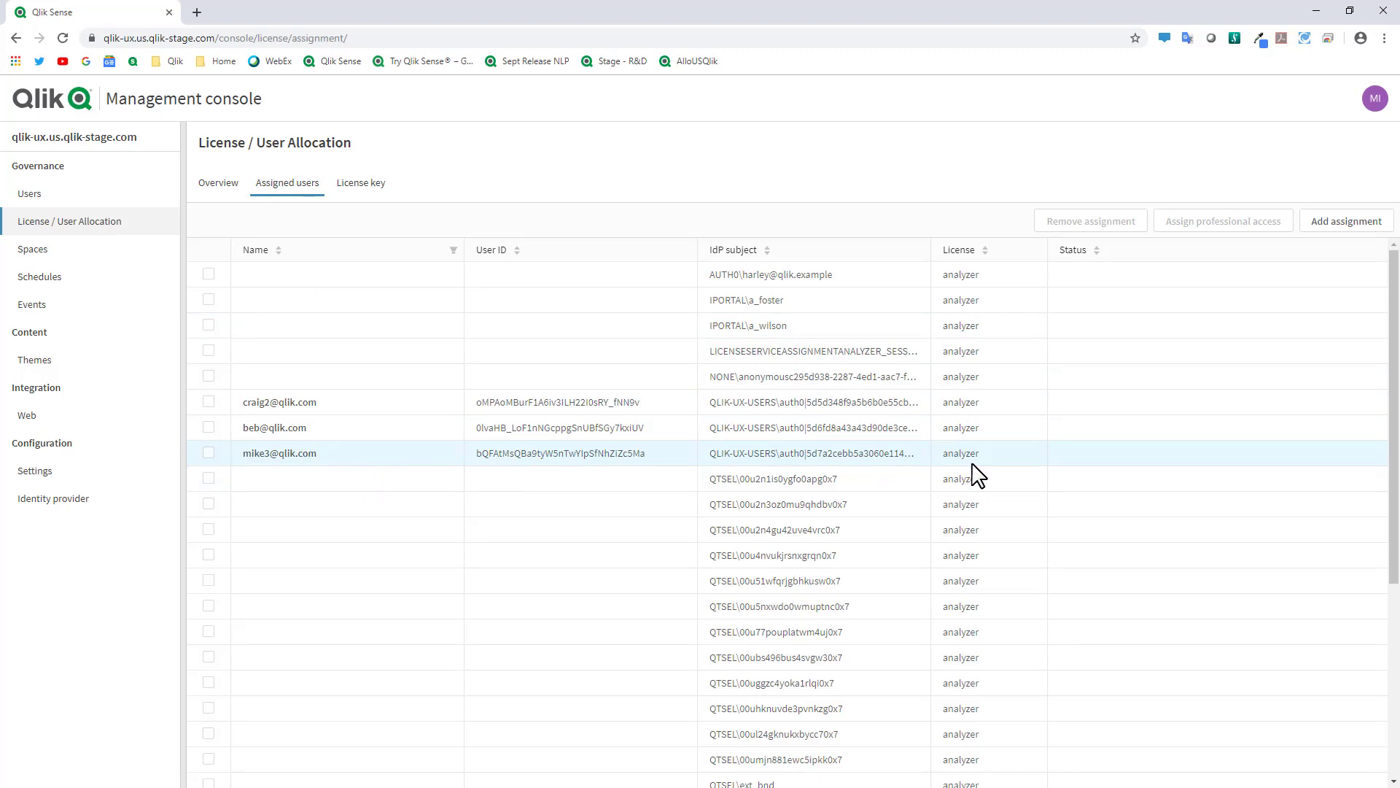
scroll(857, 476, down, 4)
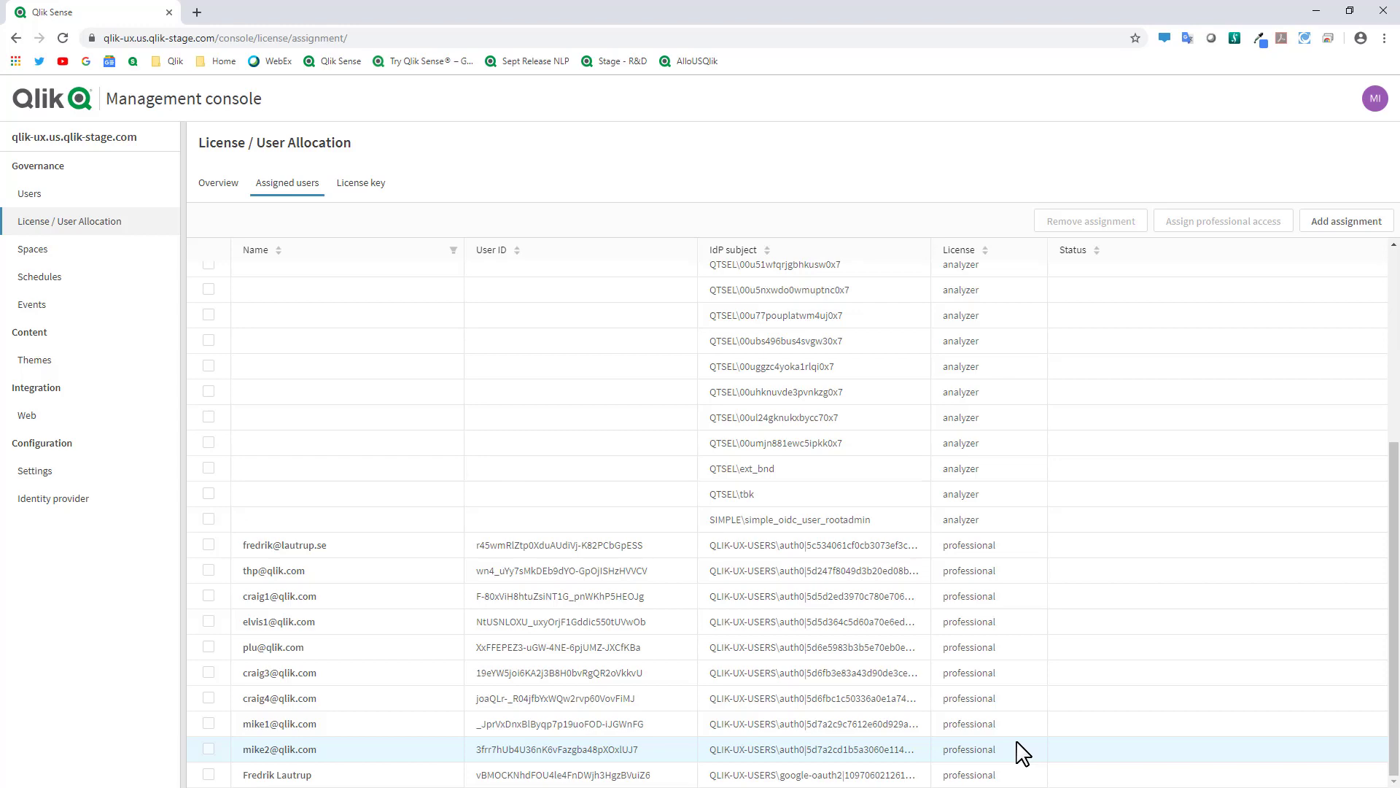
scroll(1023, 753, up, 4)
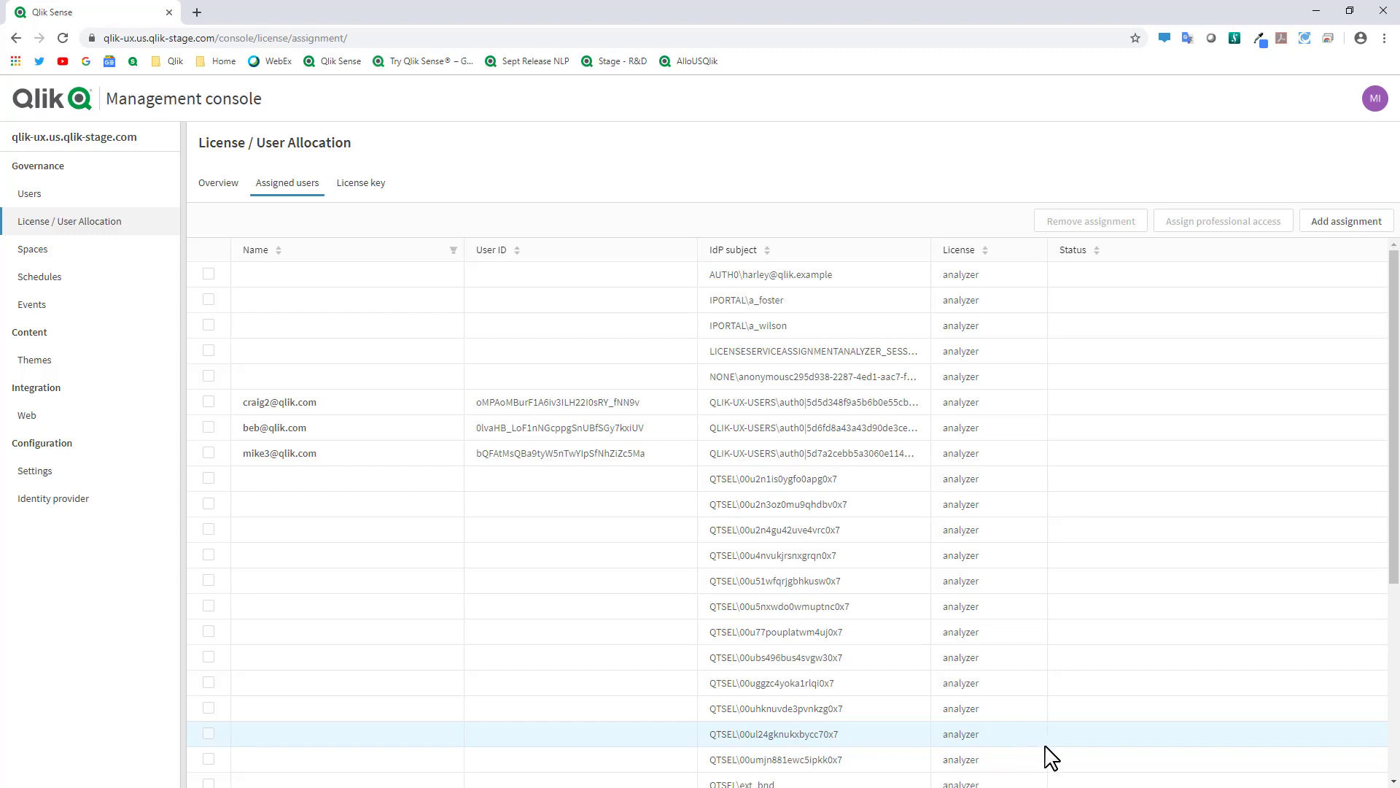
scroll(1048, 756, down, 4)
scroll(1065, 758, up, 4)
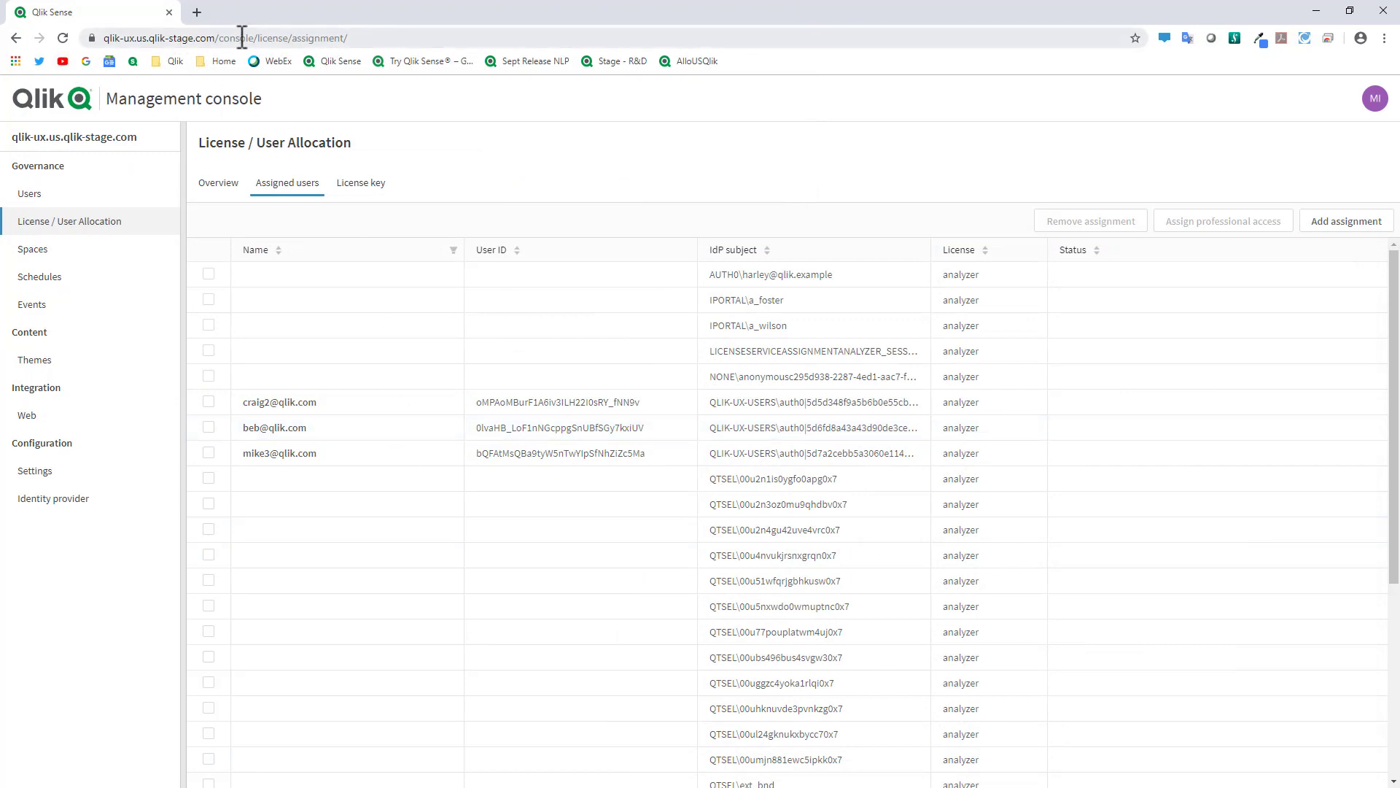
Go back from the management console to the hub home page and dismiss the welcome message
drag(228, 41, 581, 94)
text(hu)
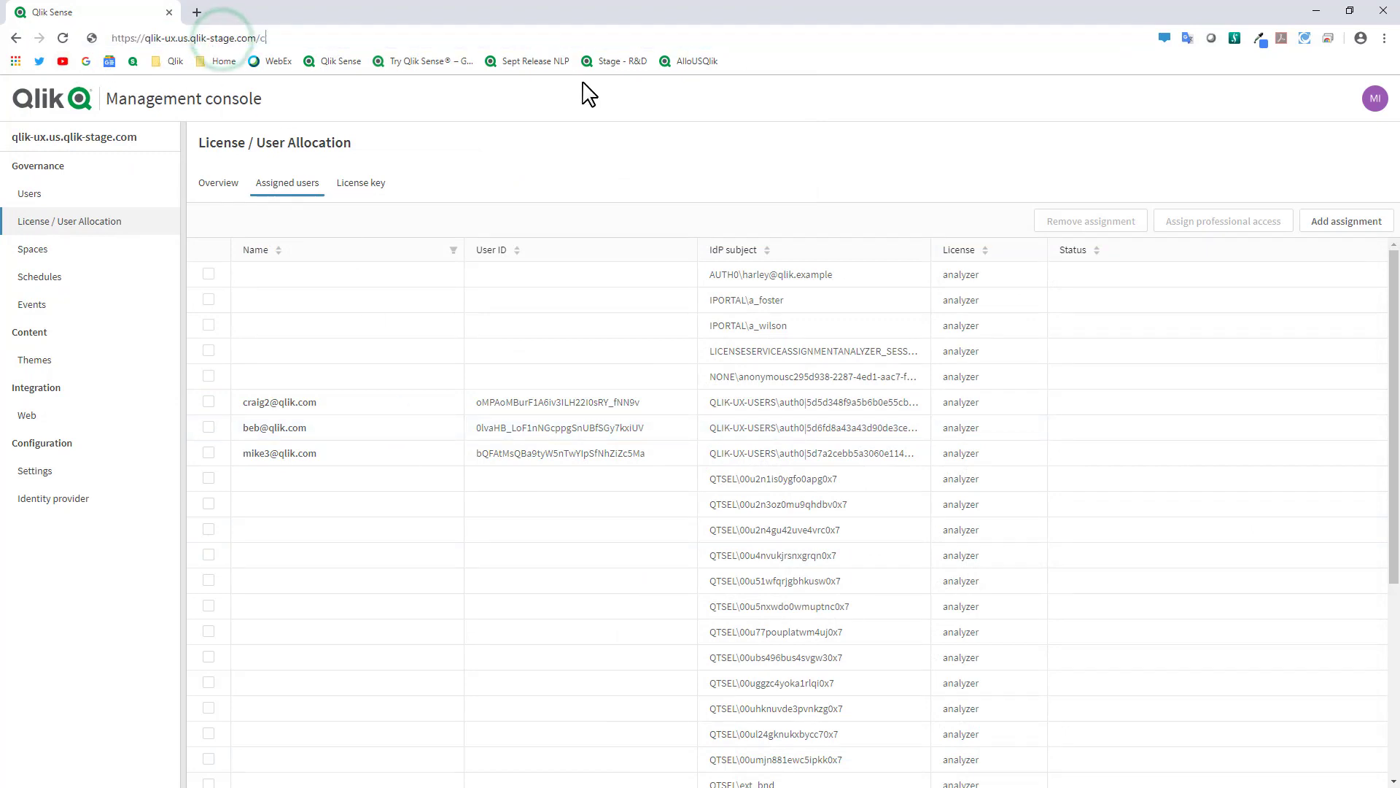
text(b)
key(Return)
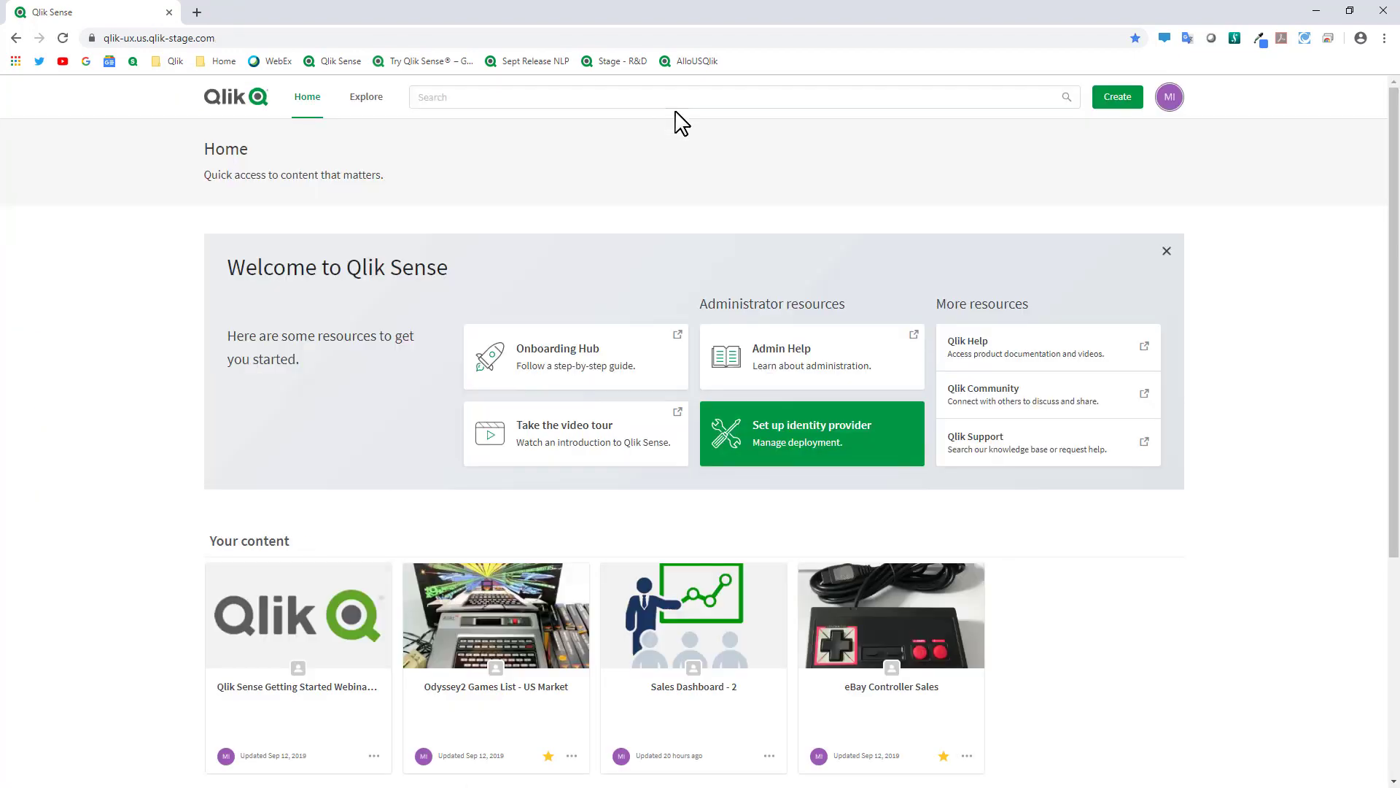
click(1167, 251)
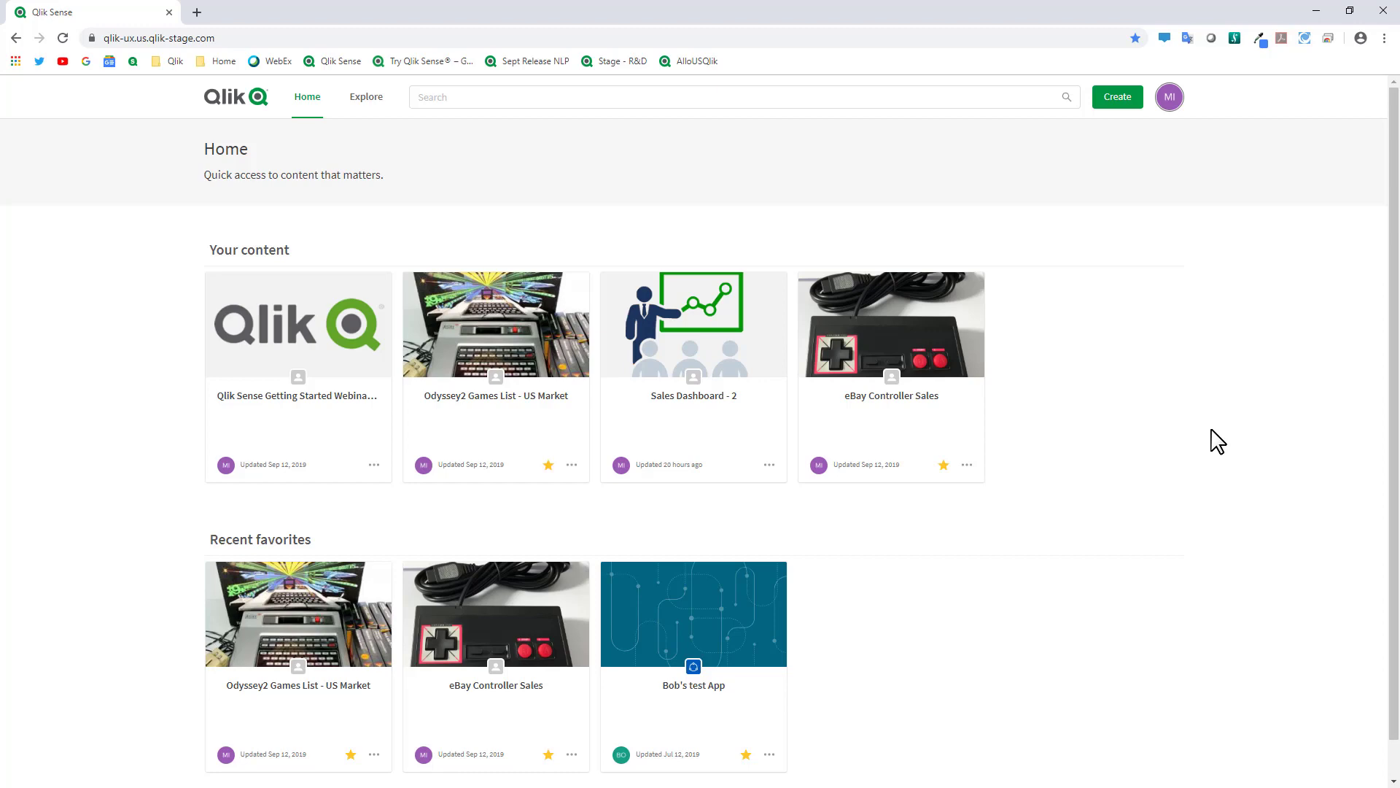
Open the Sales Dashboard - 2 app and make its Sales Dashboard 2019 sheet public
click(742, 376)
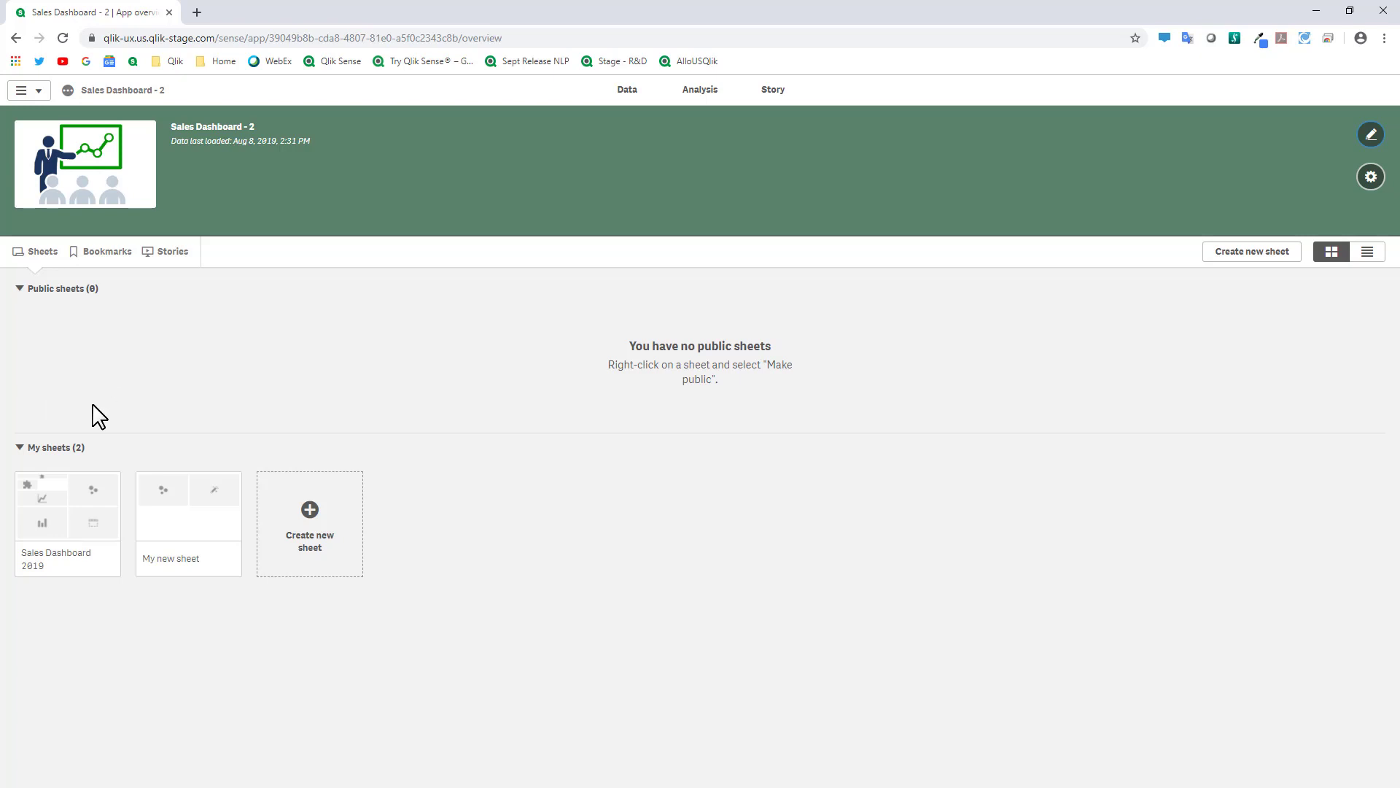
right_click(78, 511)
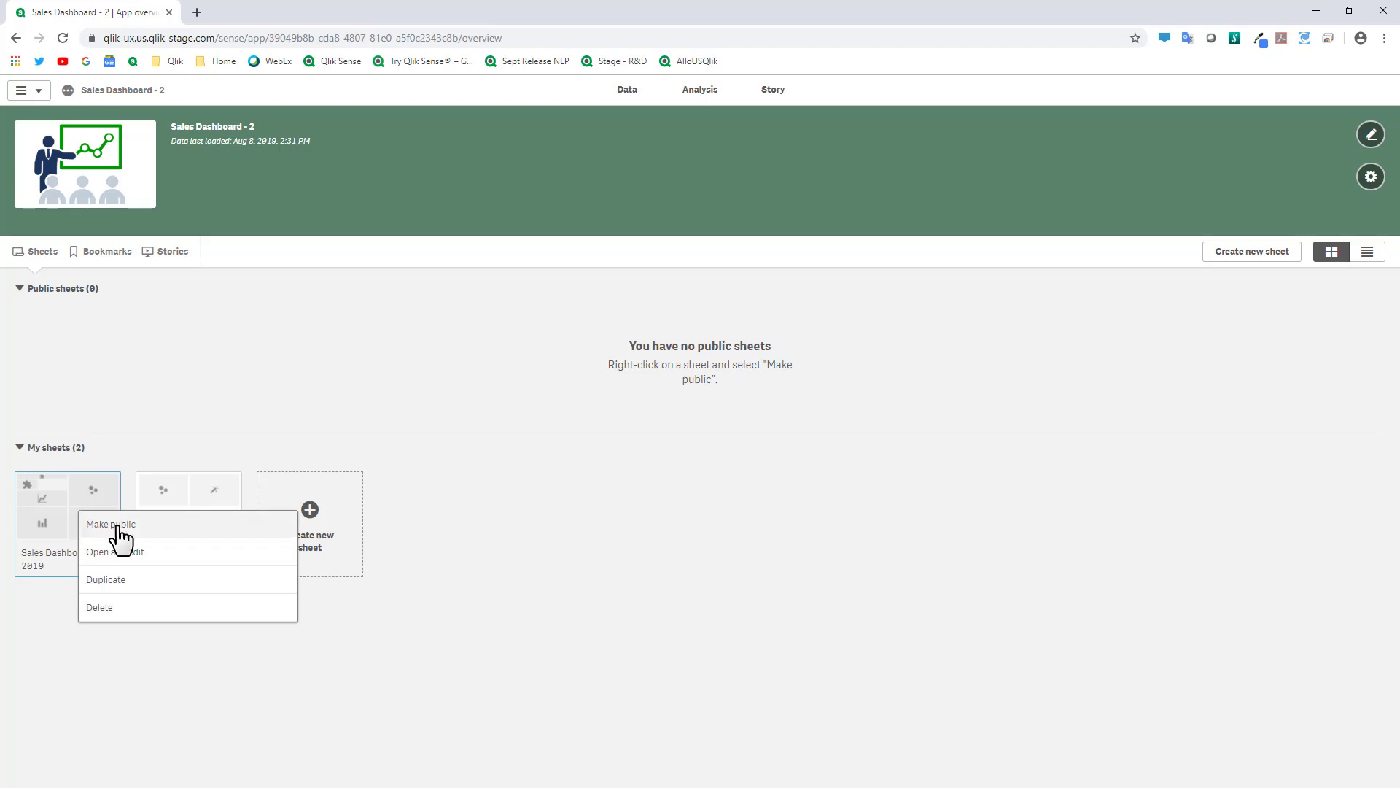
click(118, 528)
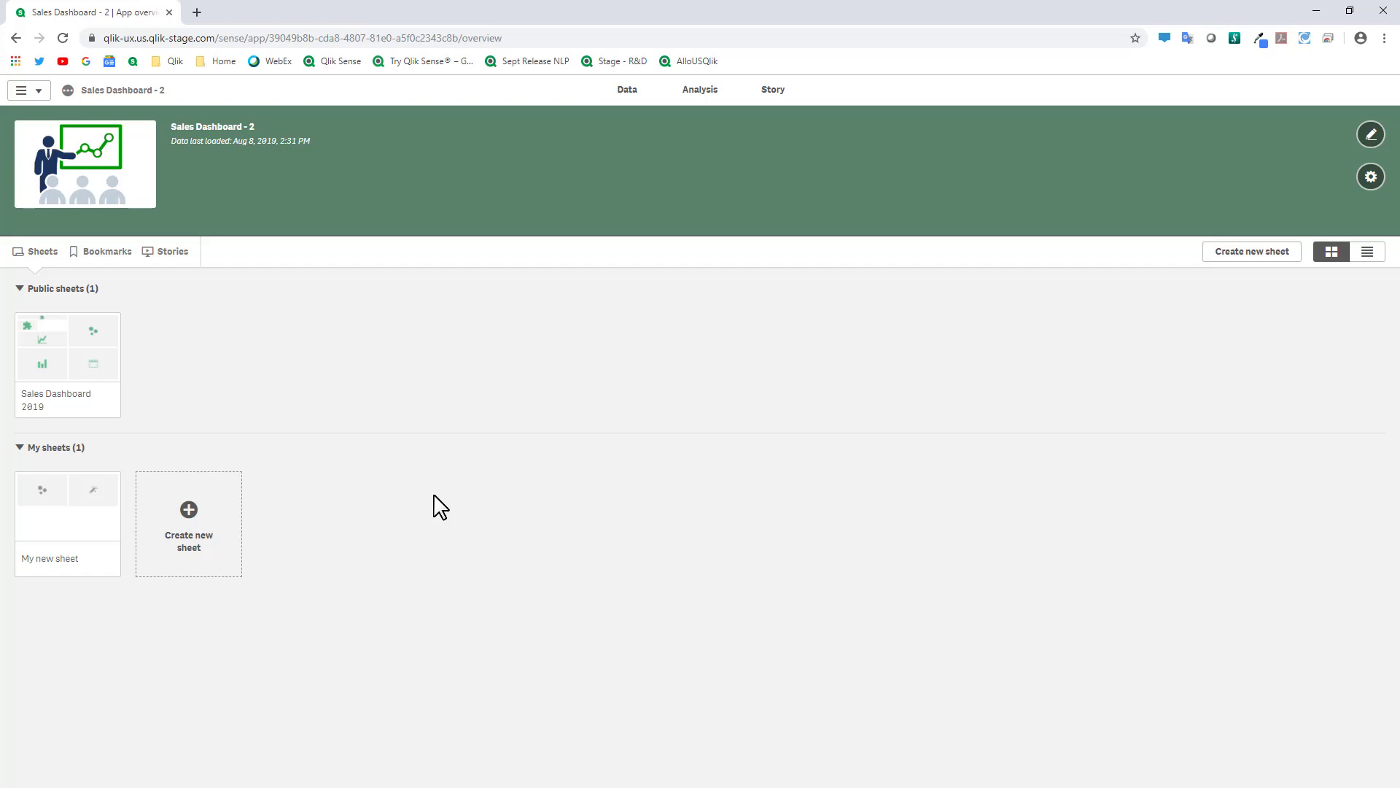
right_click(68, 363)
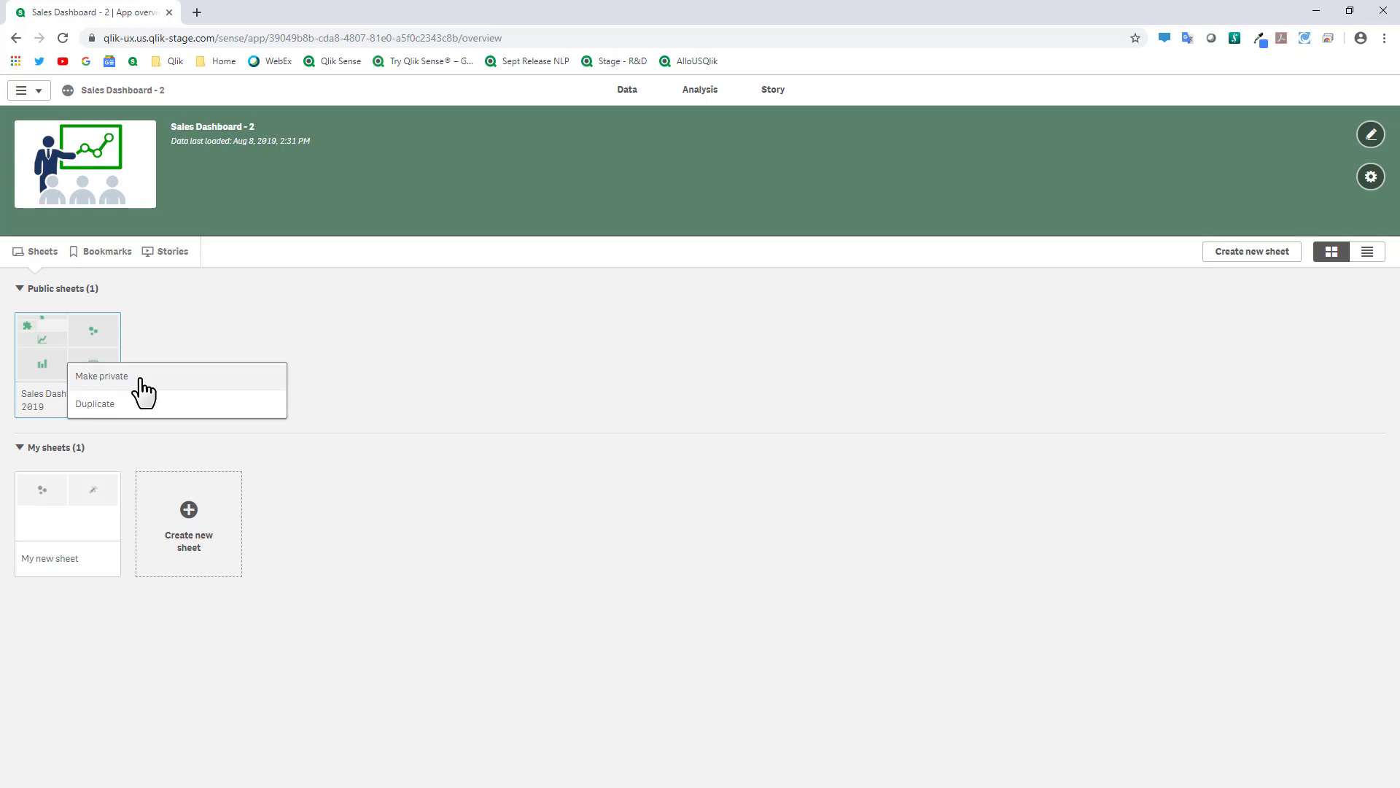
click(179, 341)
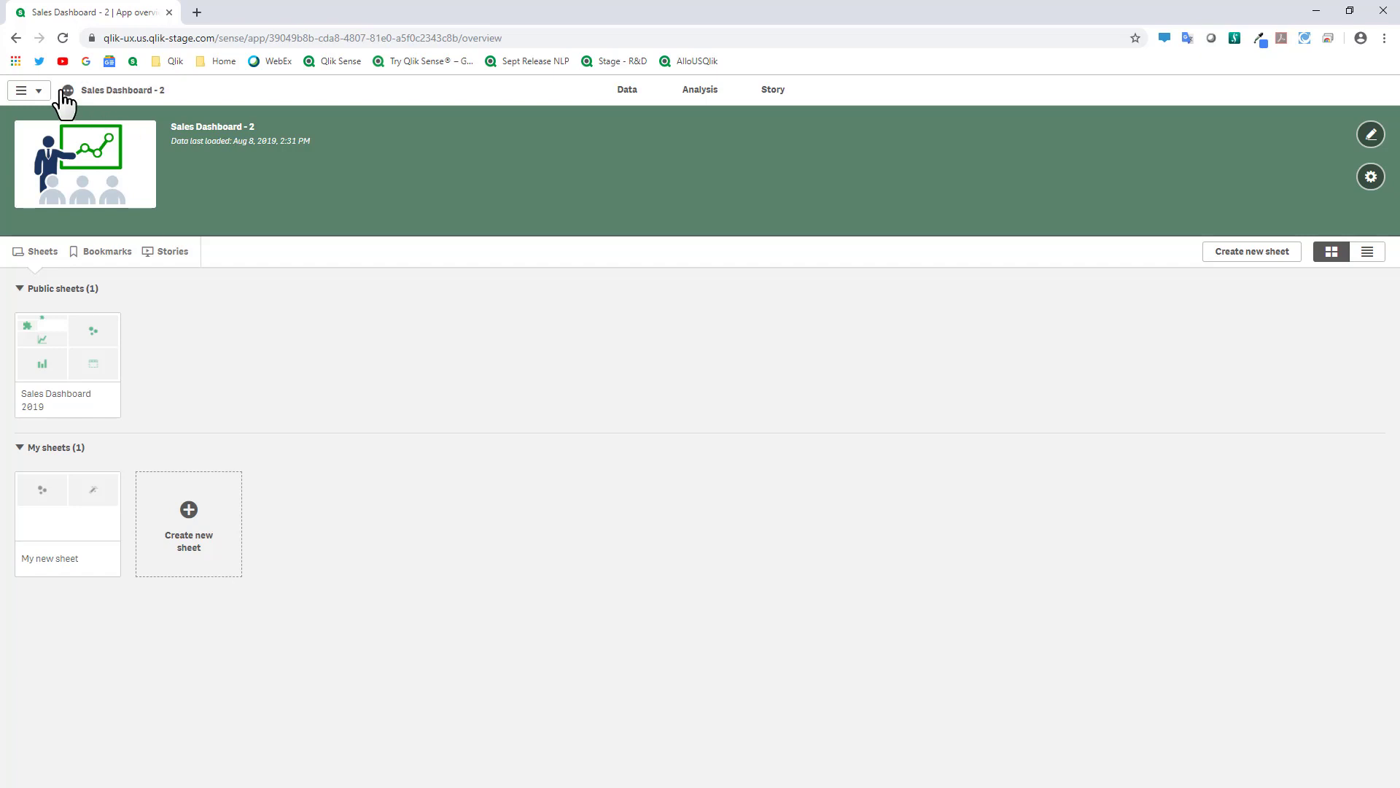
Return to the hub and check the space choices in the Sales Dashboard - 2 app's edit settings, leaving without saving
click(40, 93)
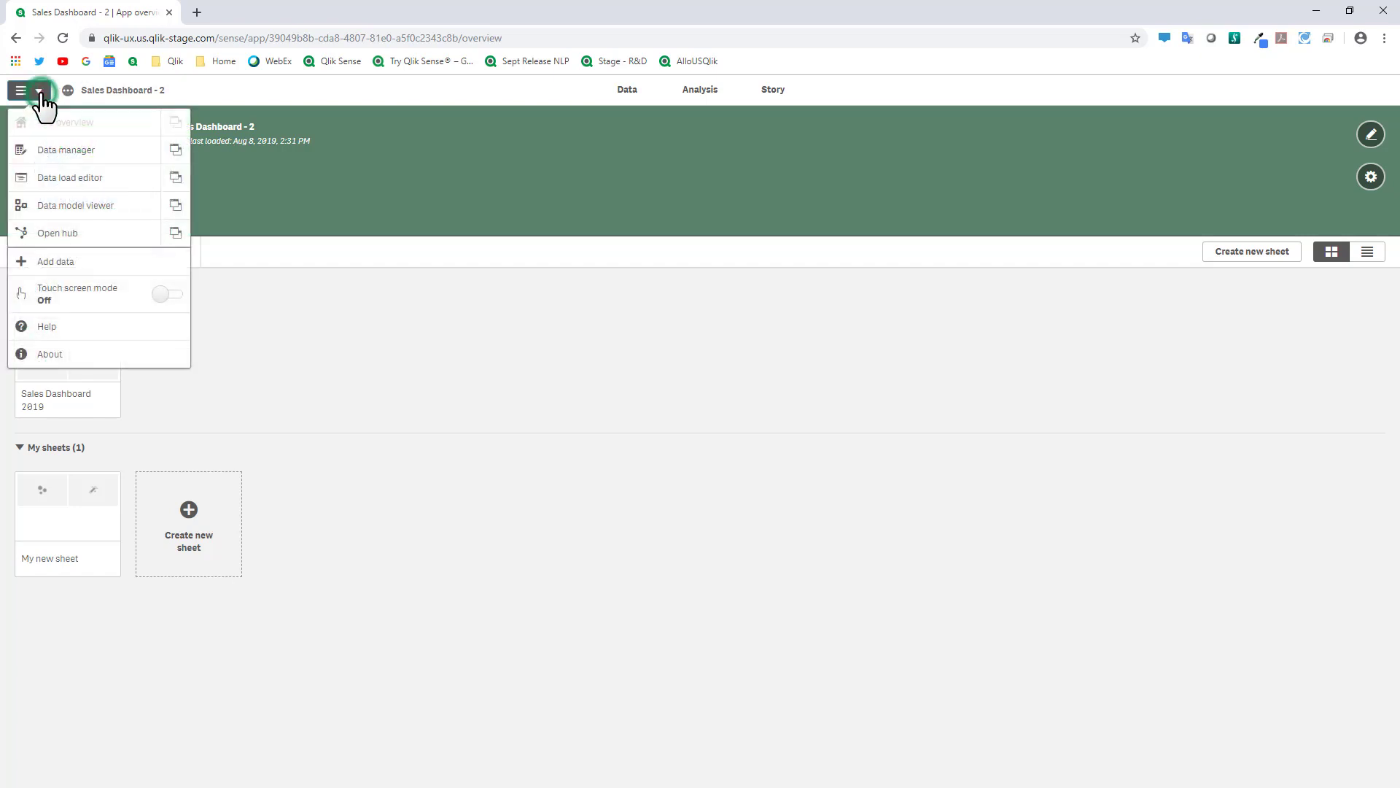
click(75, 231)
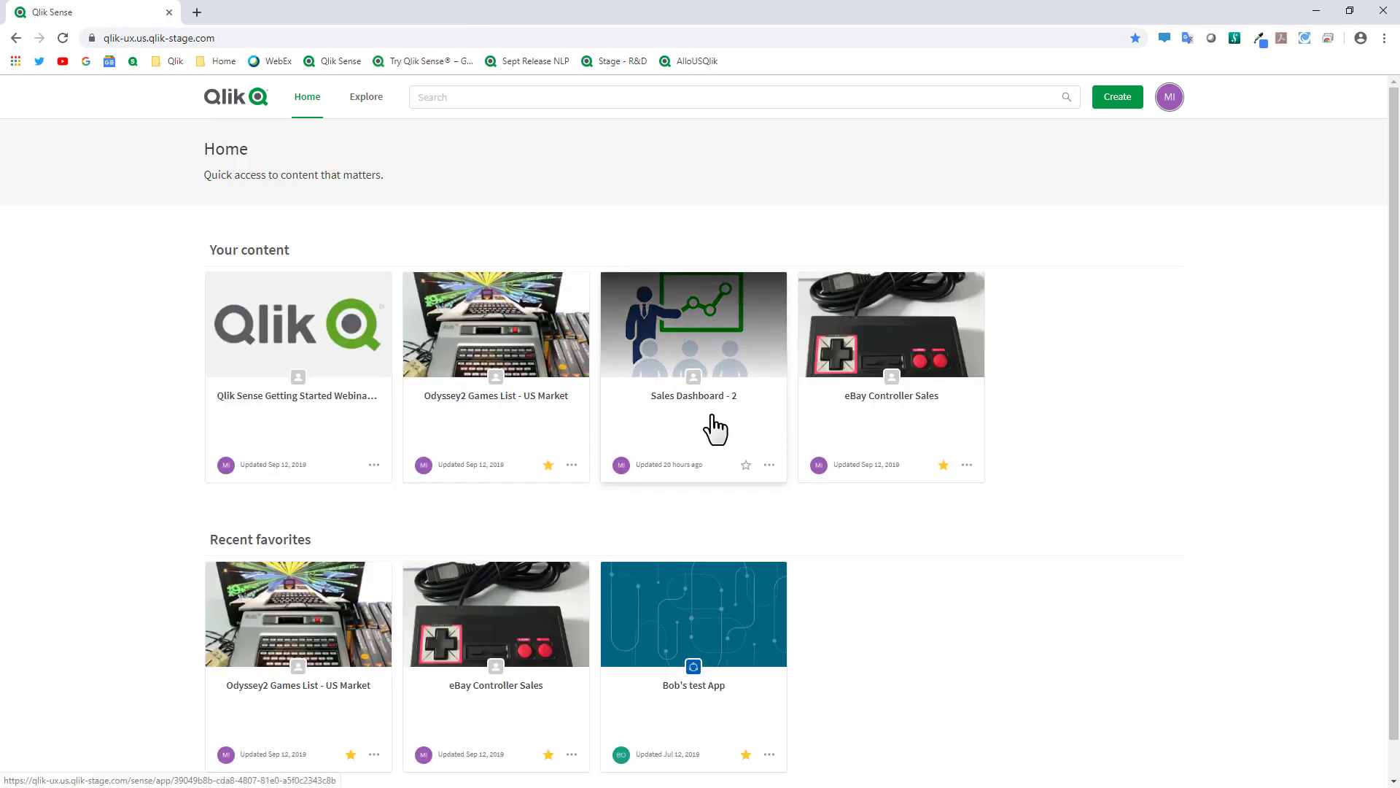
click(770, 465)
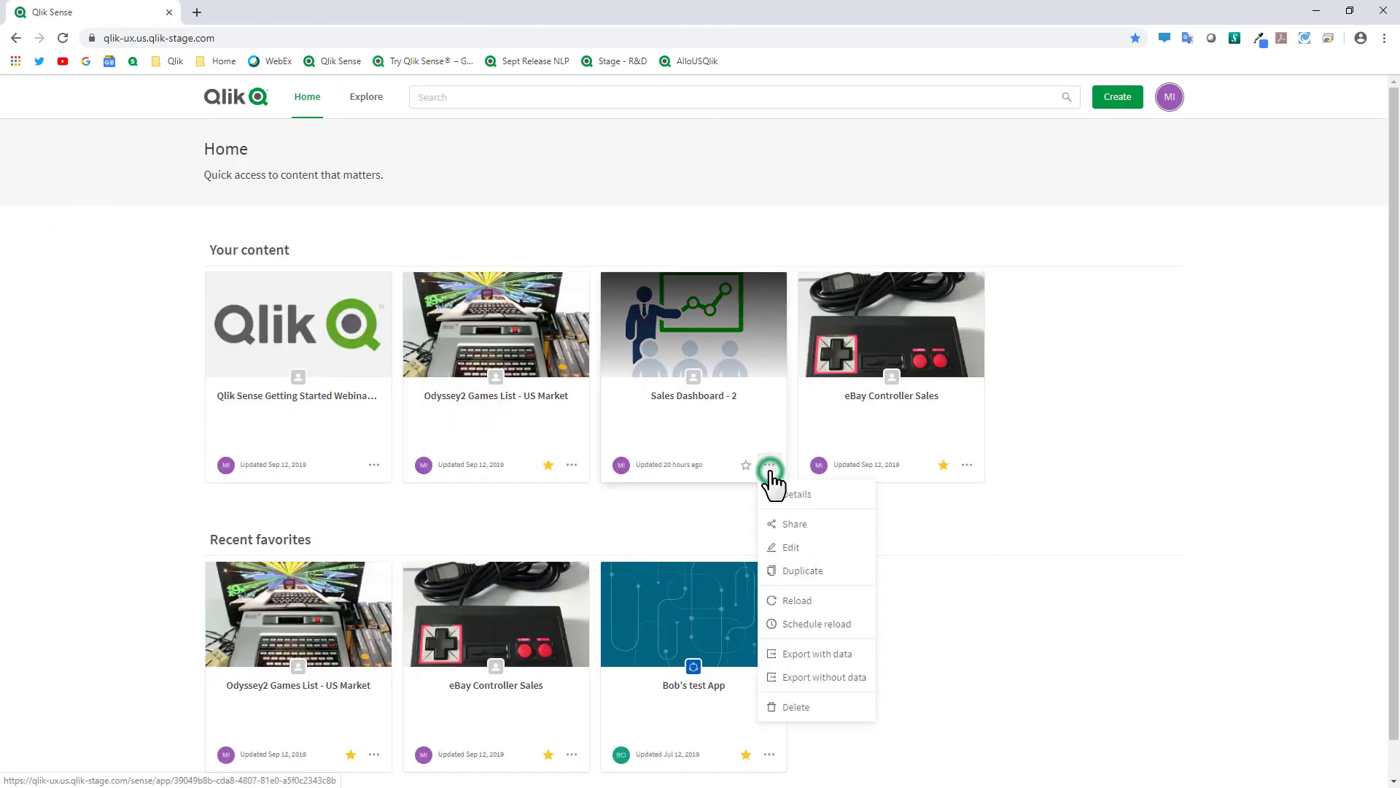
click(802, 549)
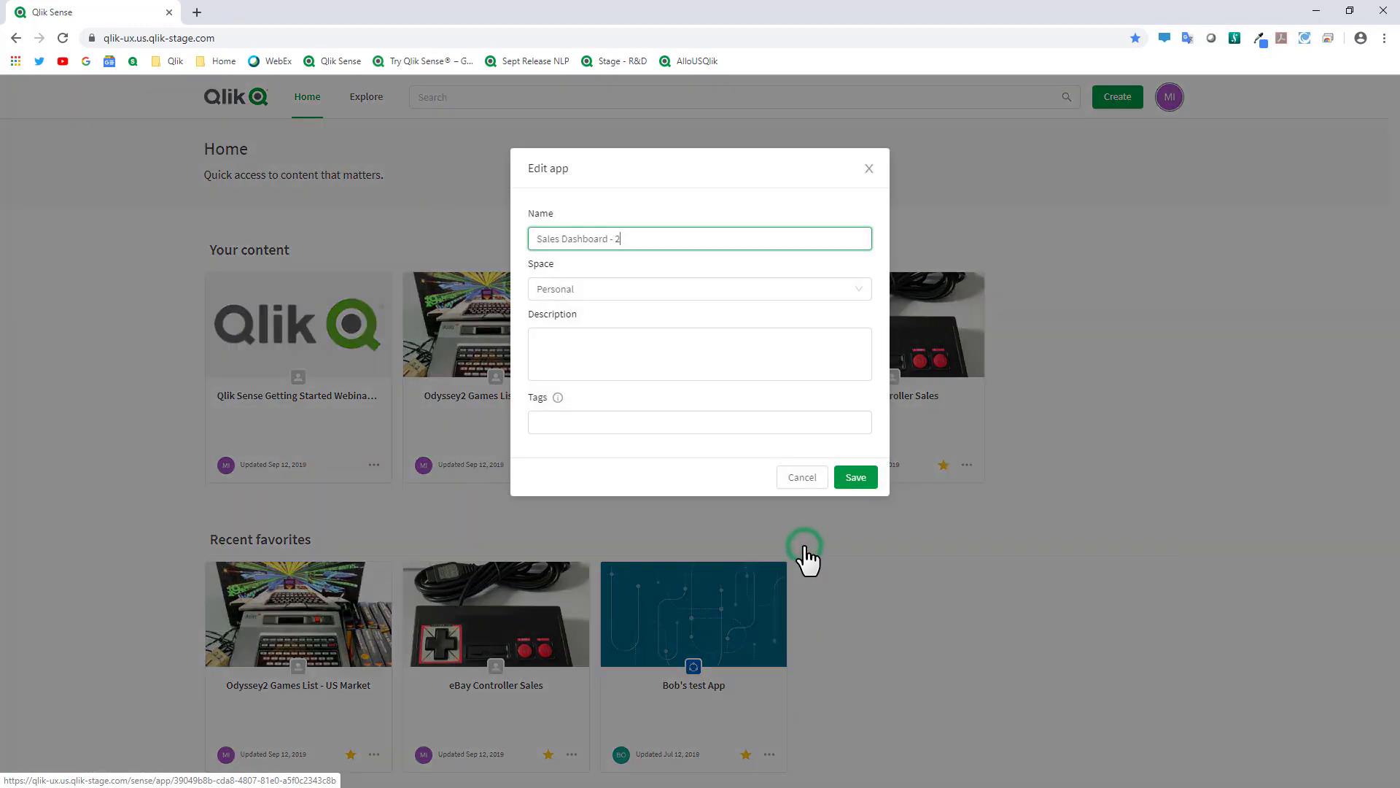
click(721, 305)
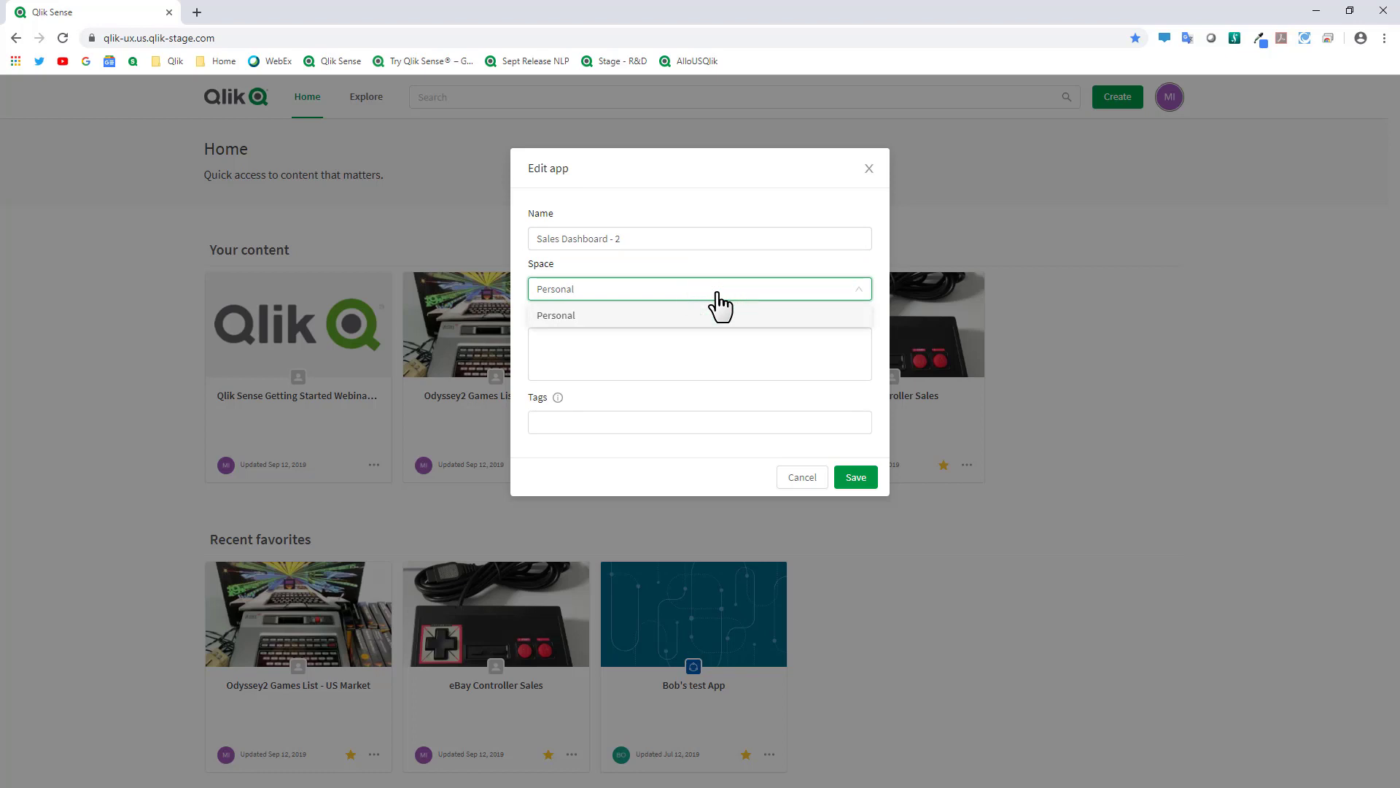
click(802, 477)
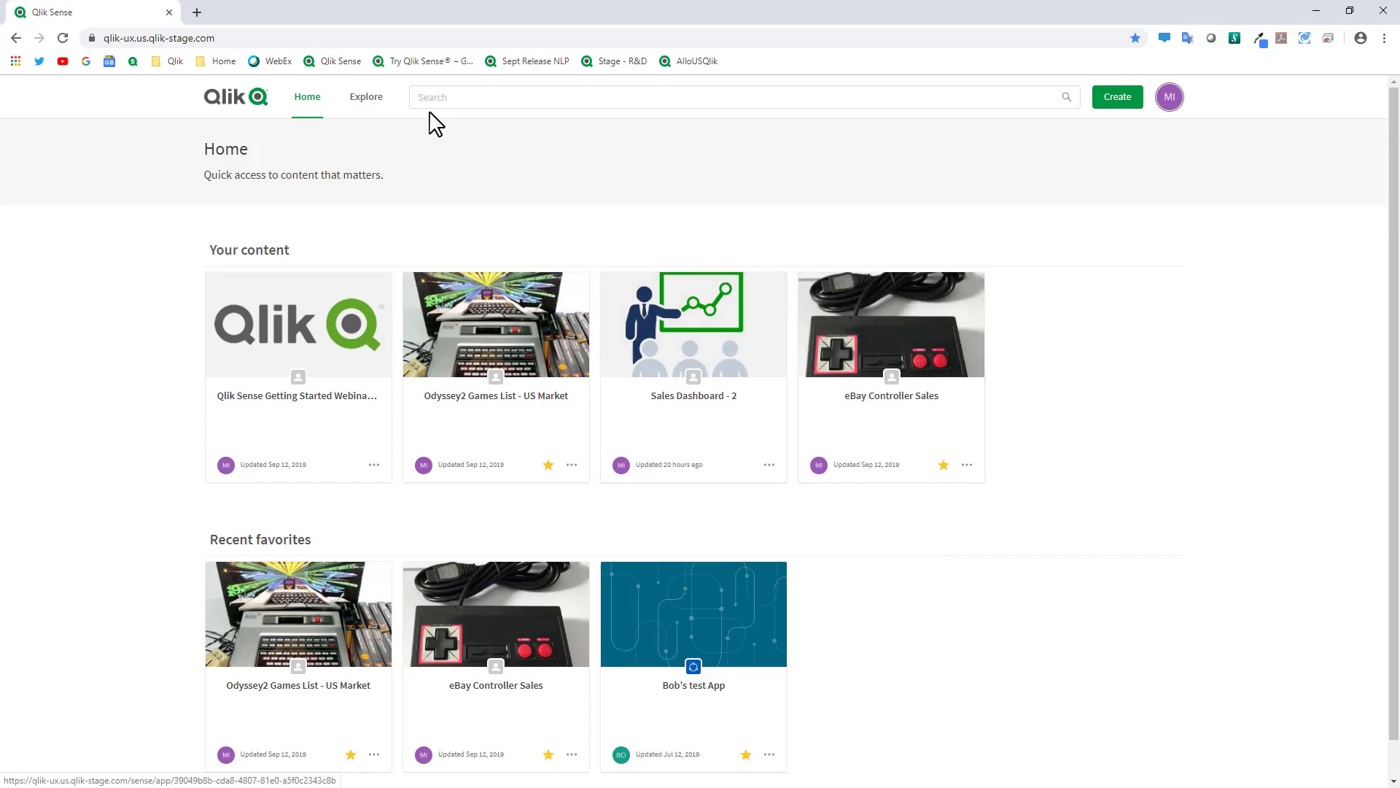
Create a new space of type Shared, named with the owner's first name followed by "Shared Space", leaving the description empty
click(367, 102)
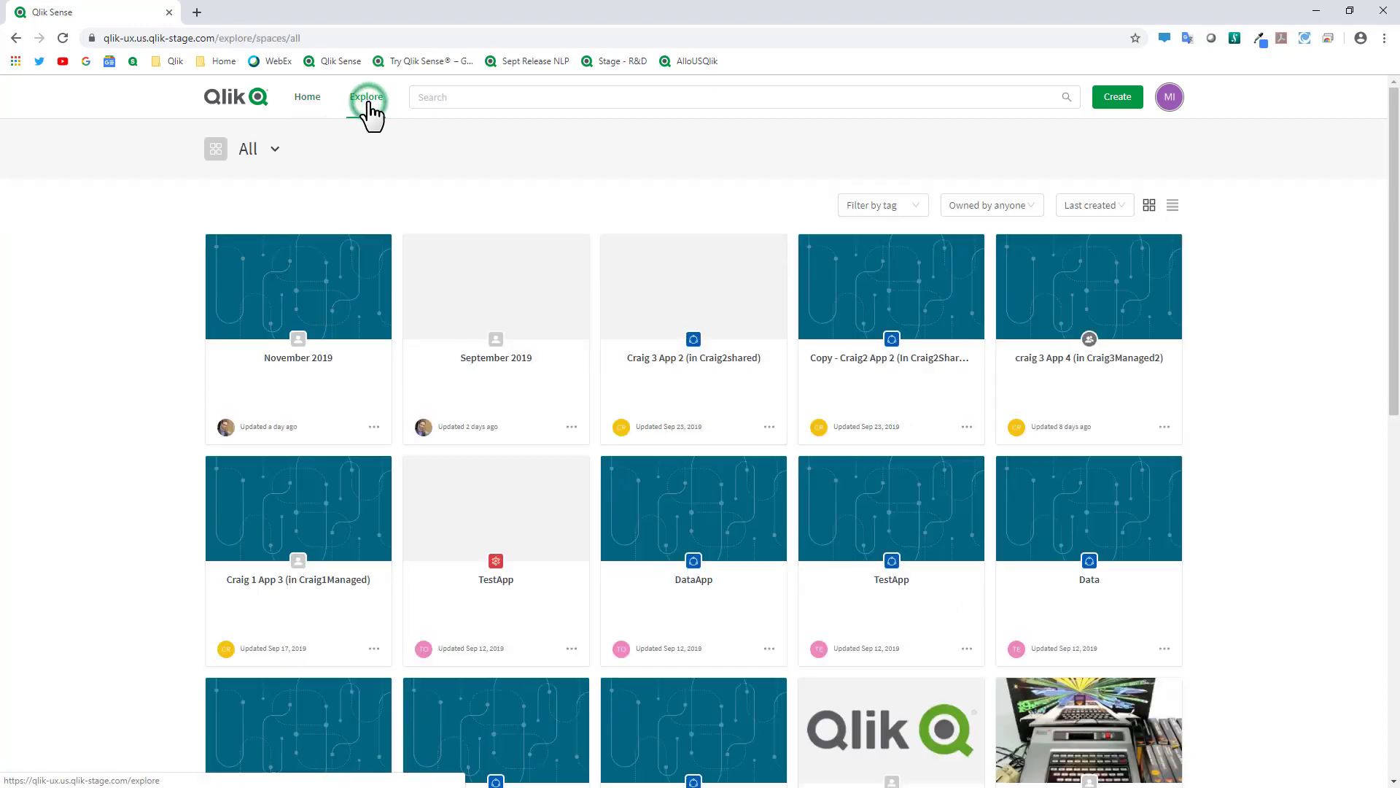
click(275, 150)
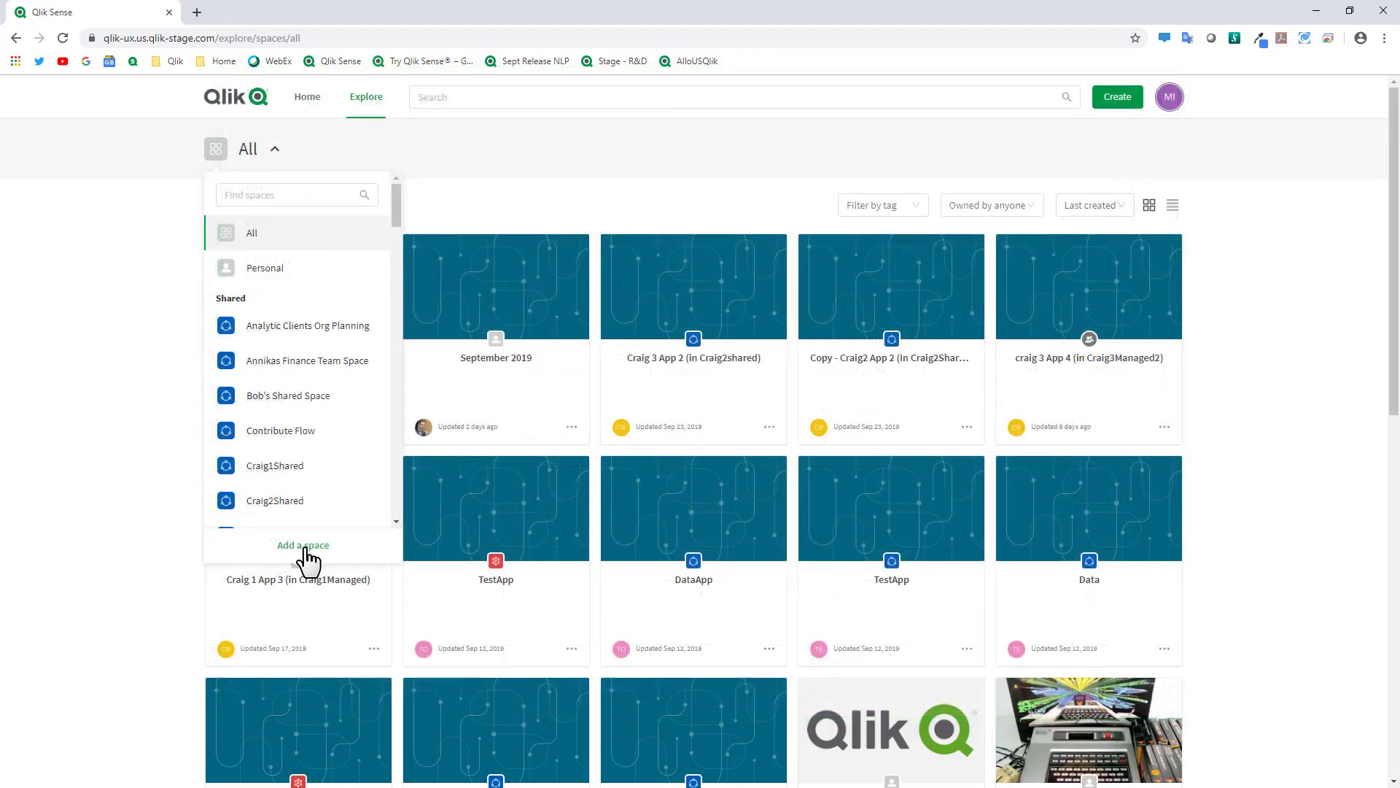
click(304, 547)
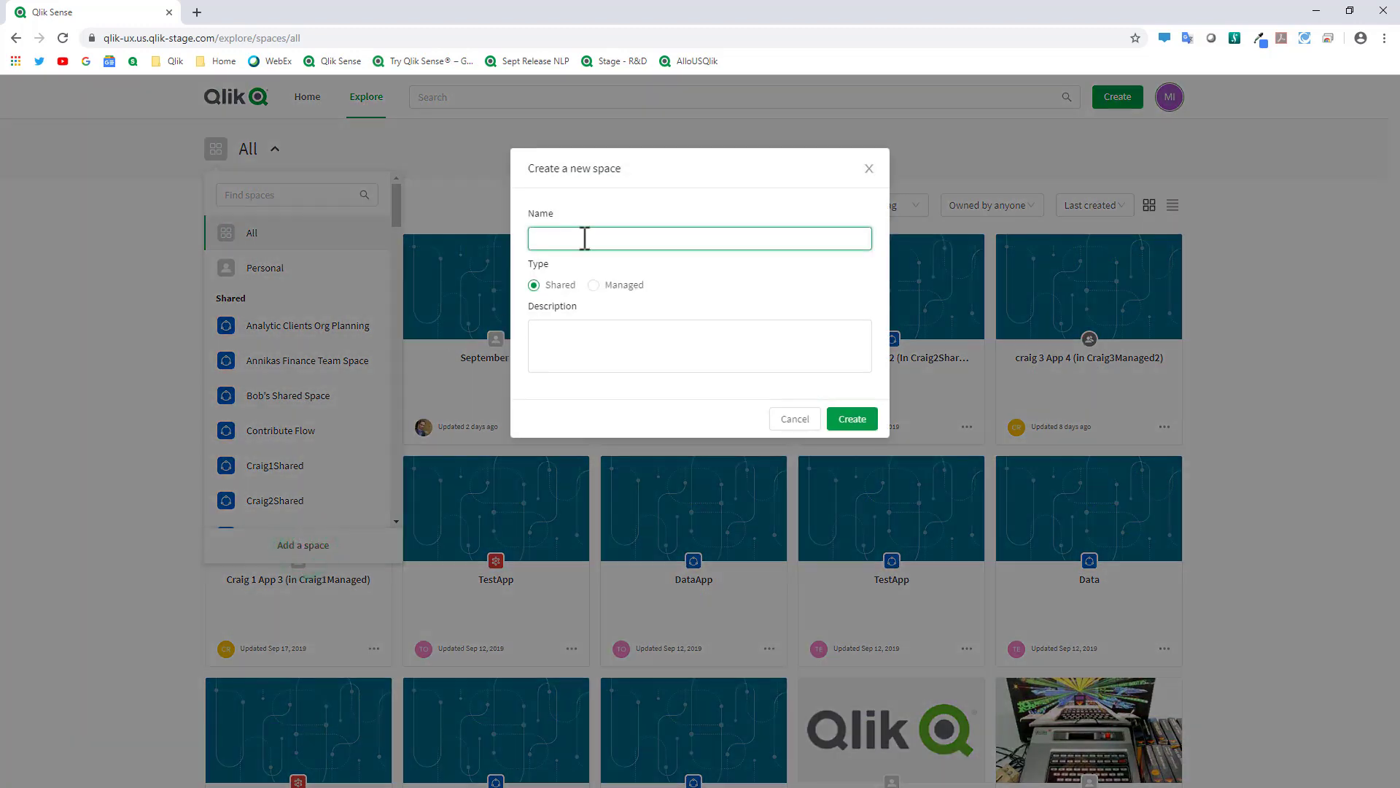
text(Mi)
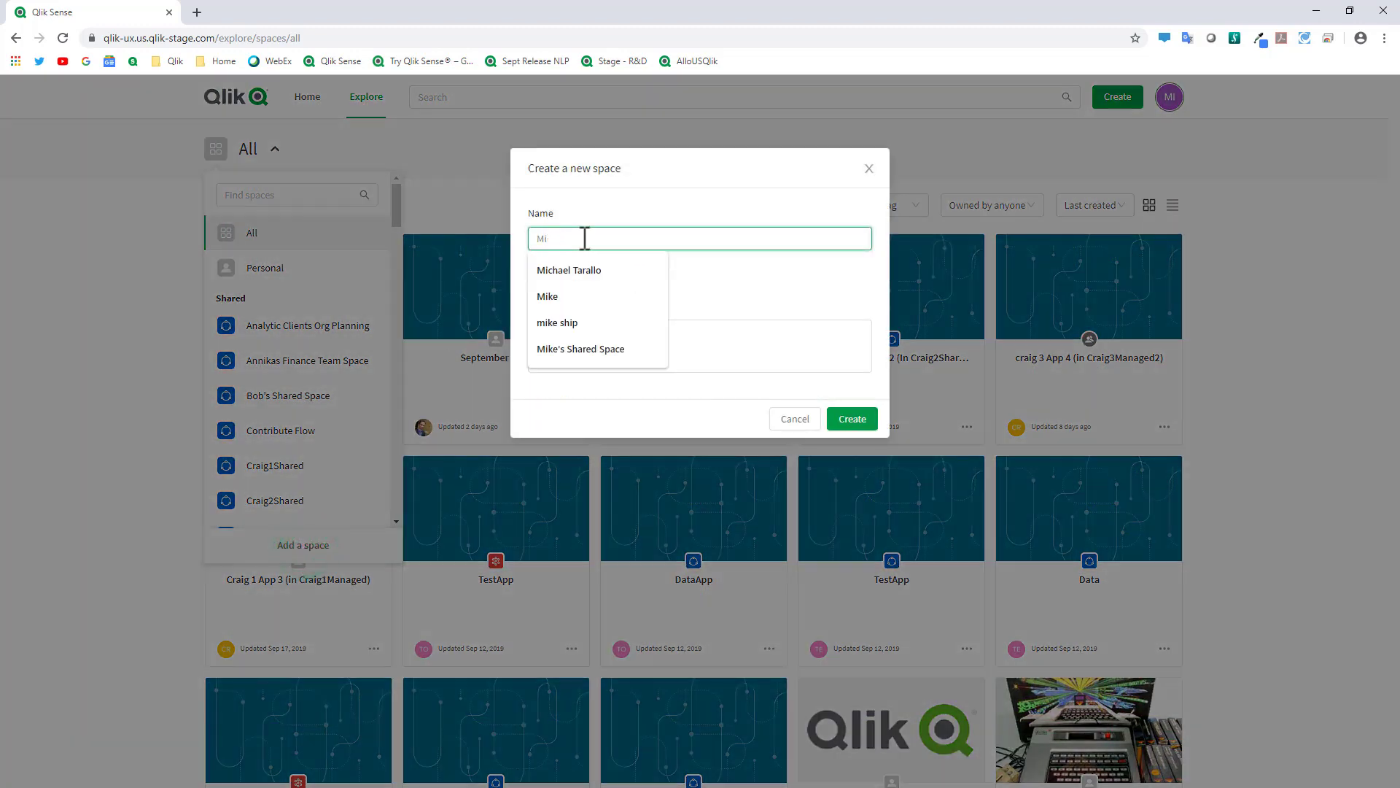
text(ke Shared Space)
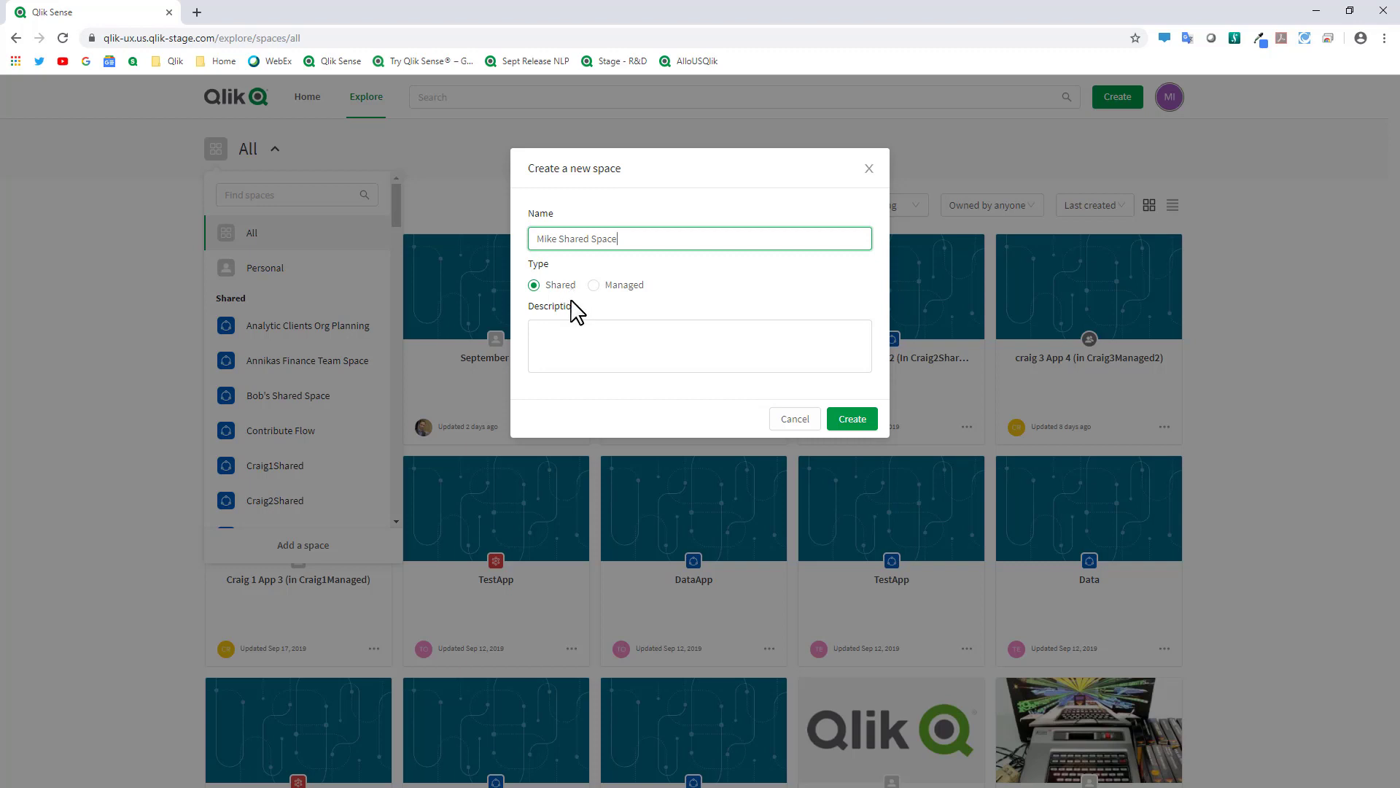
click(582, 333)
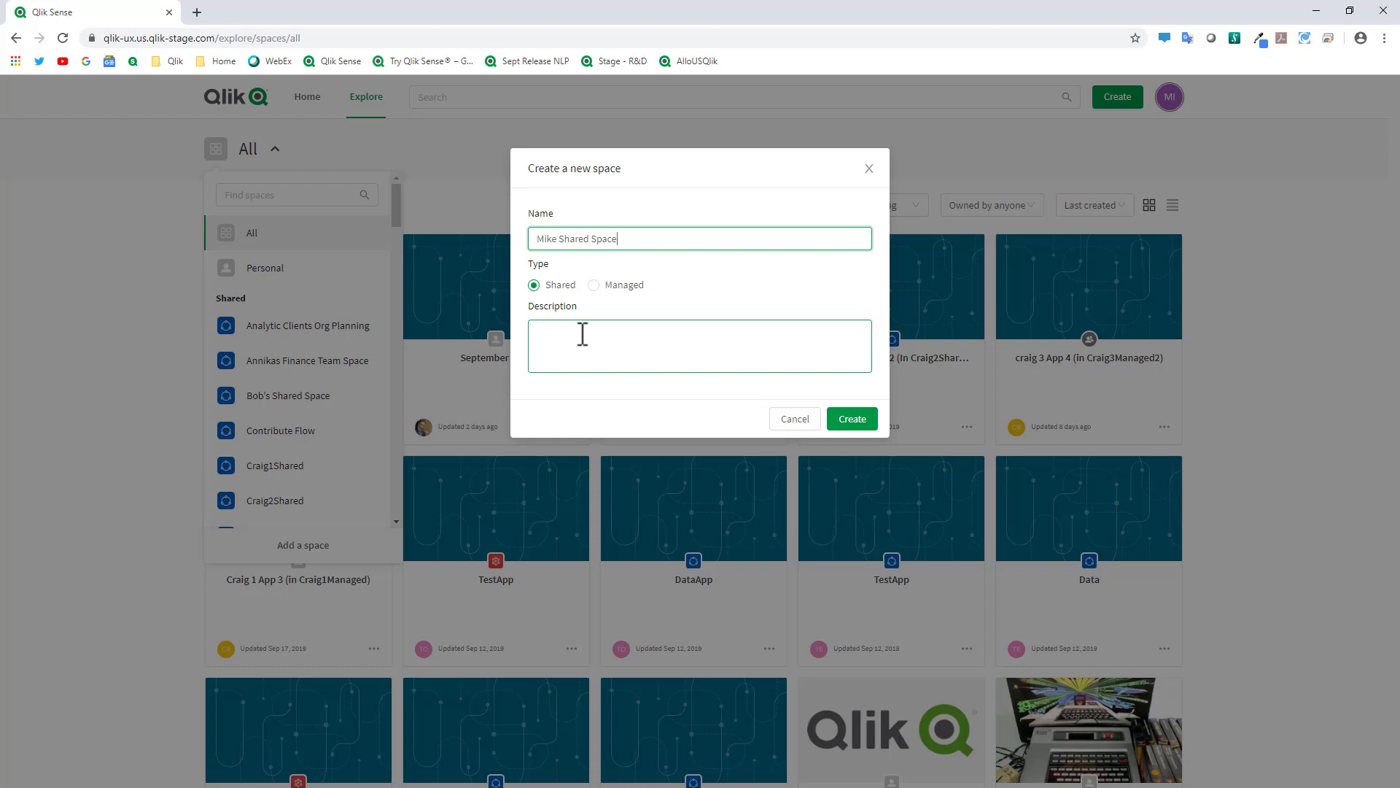
click(856, 417)
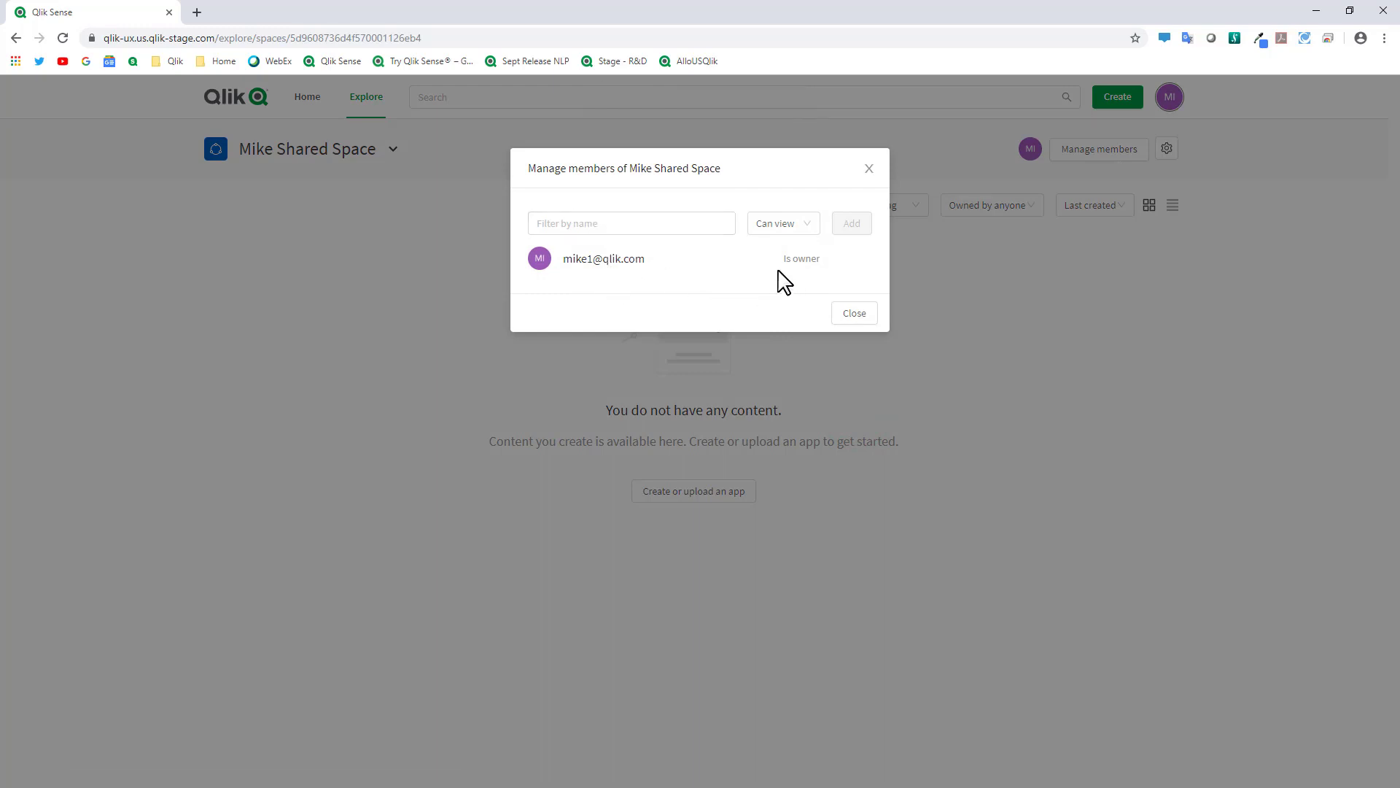
Find the second test account by name, select it as a new member of the shared space and open its permission choices
click(630, 218)
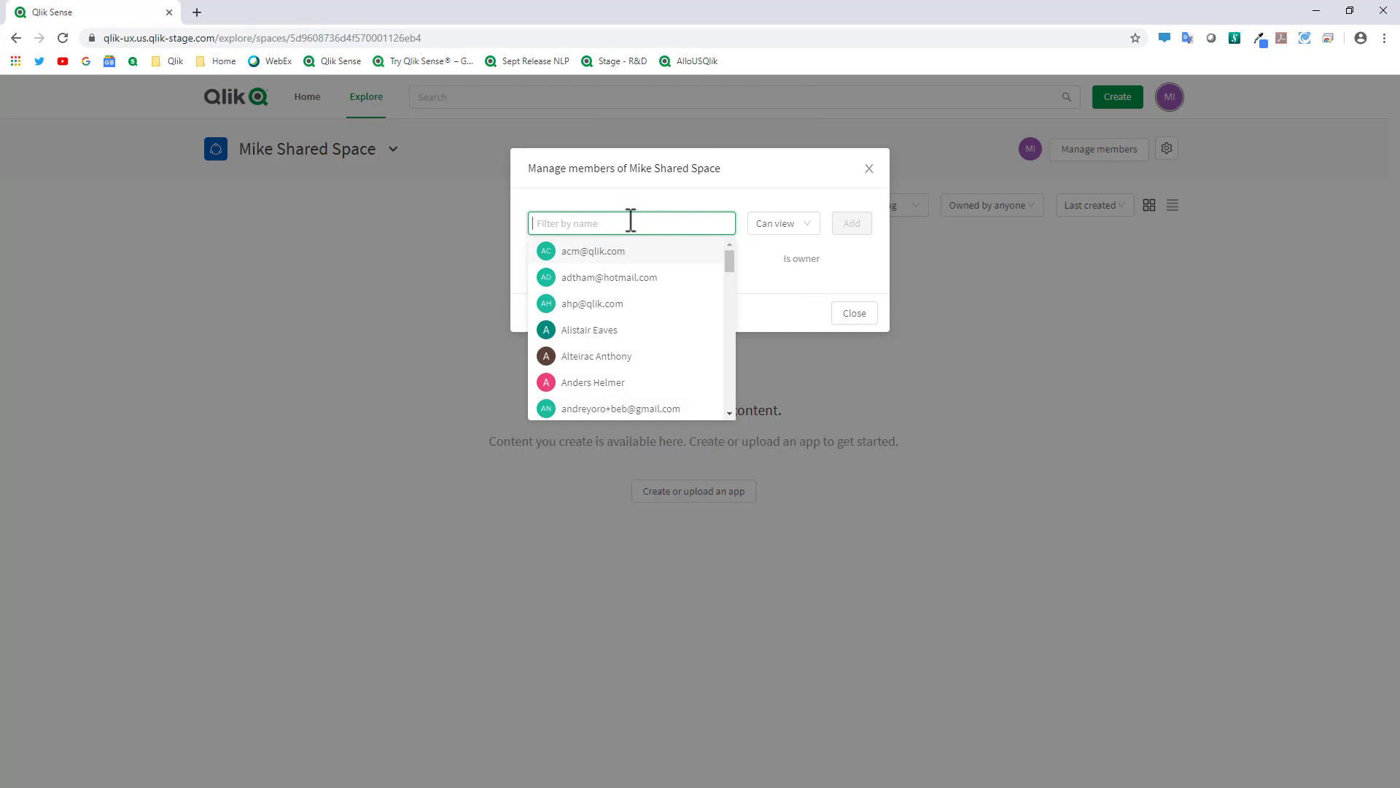
text(mike)
click(627, 249)
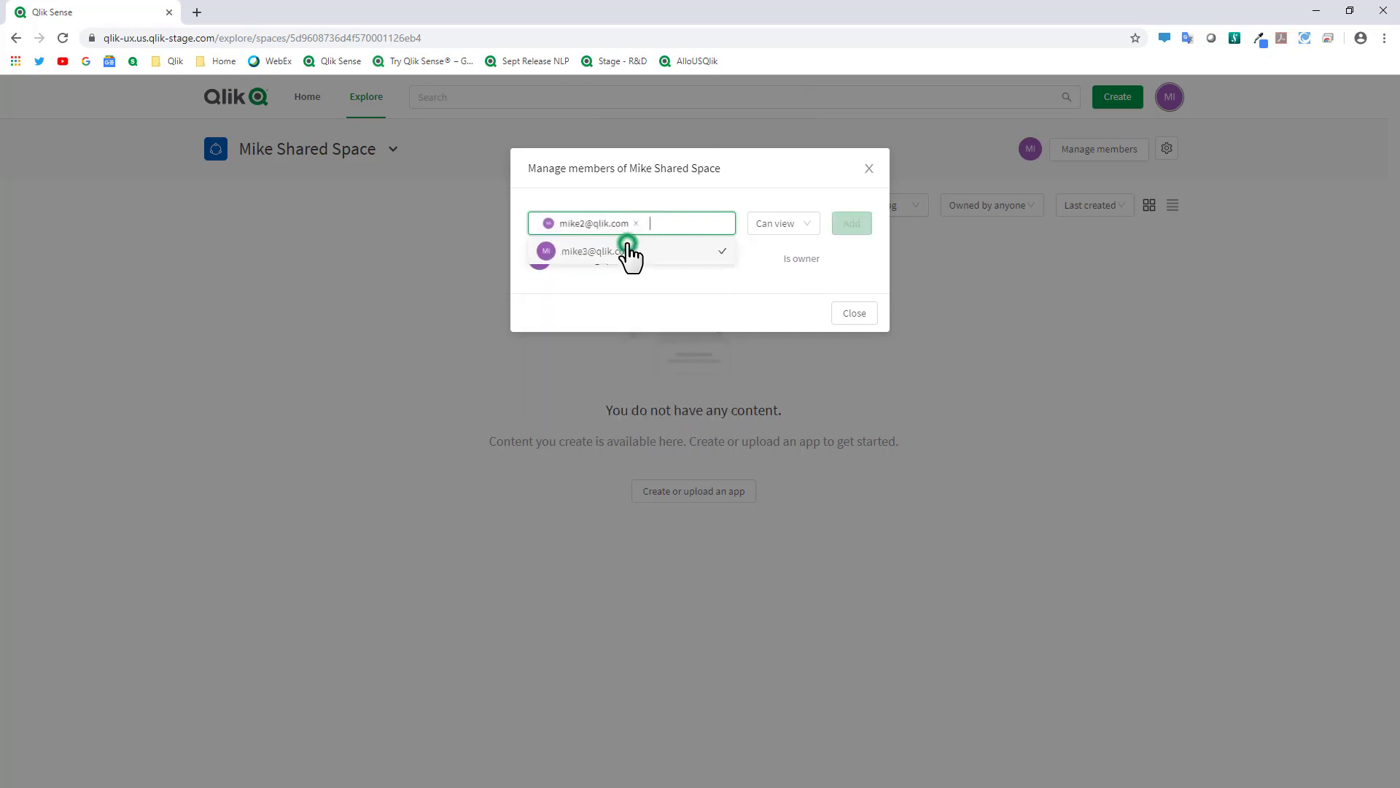
click(808, 222)
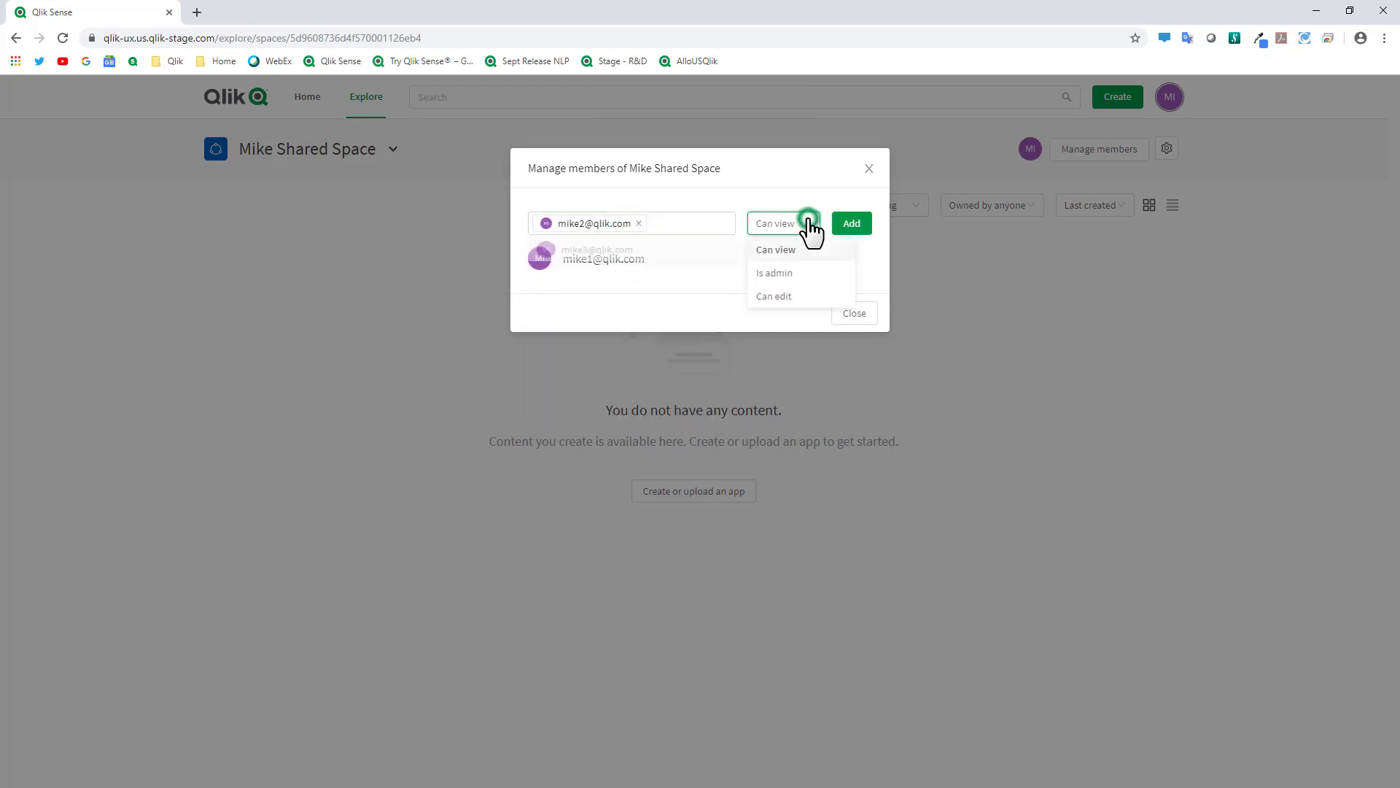
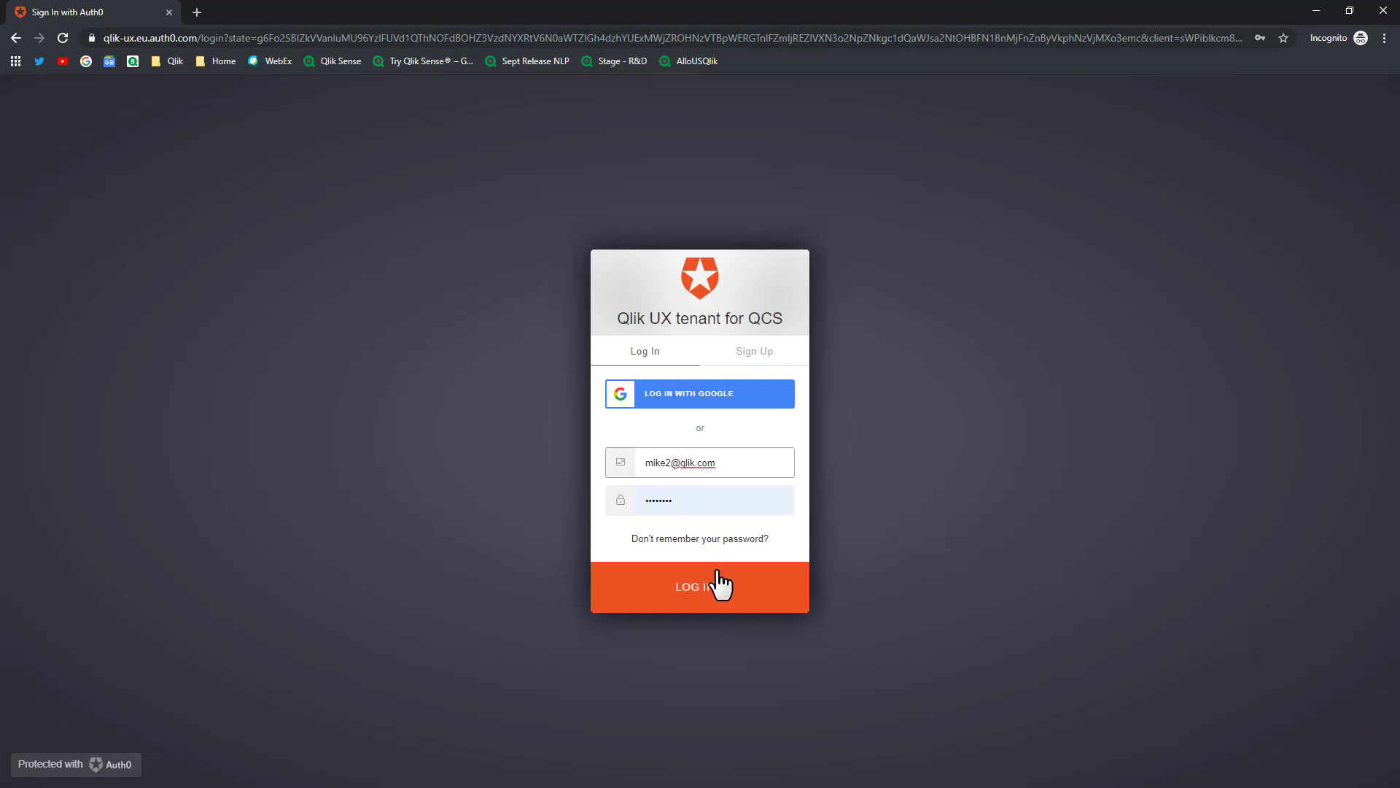
Log in with the second member's account and create a new app named "app 1" in the Personal space
click(720, 584)
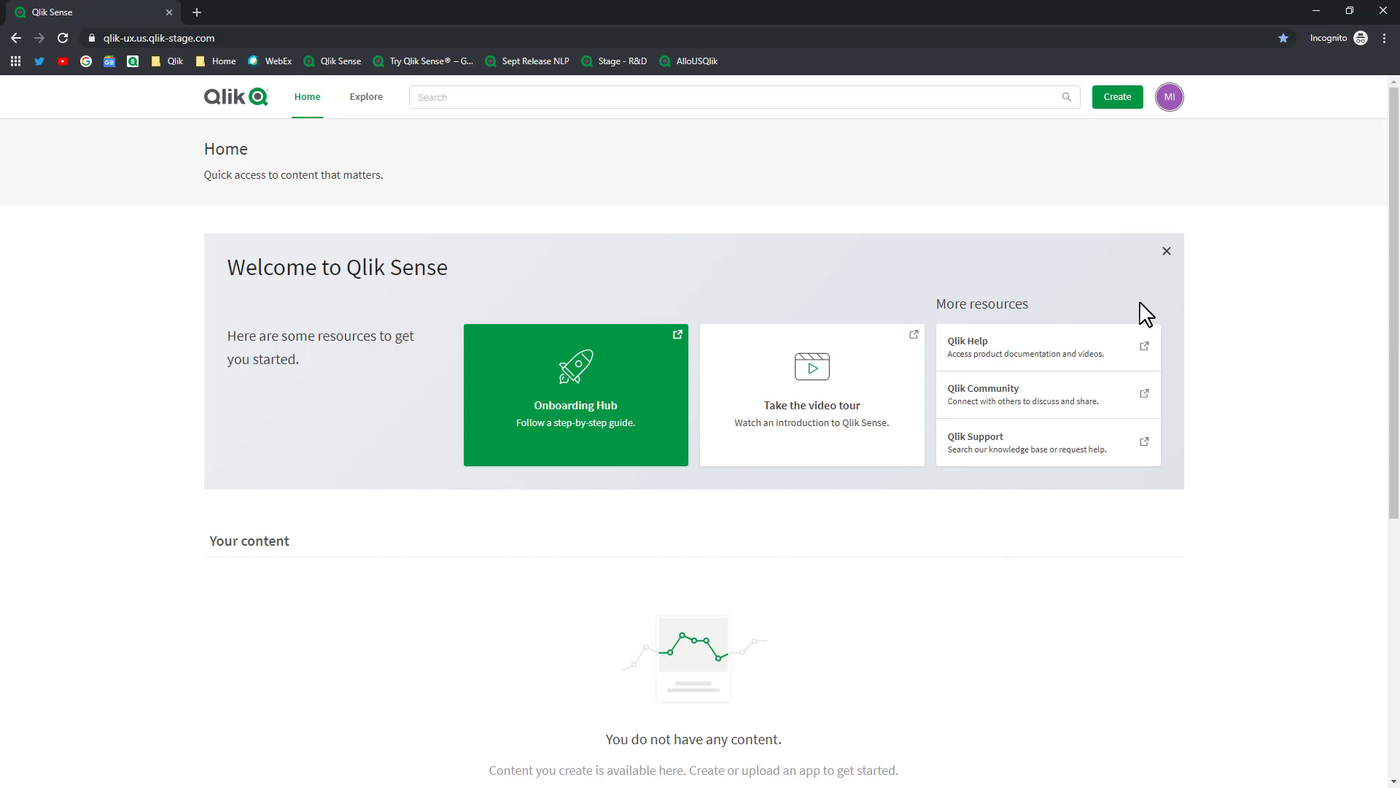
click(1117, 97)
click(1092, 126)
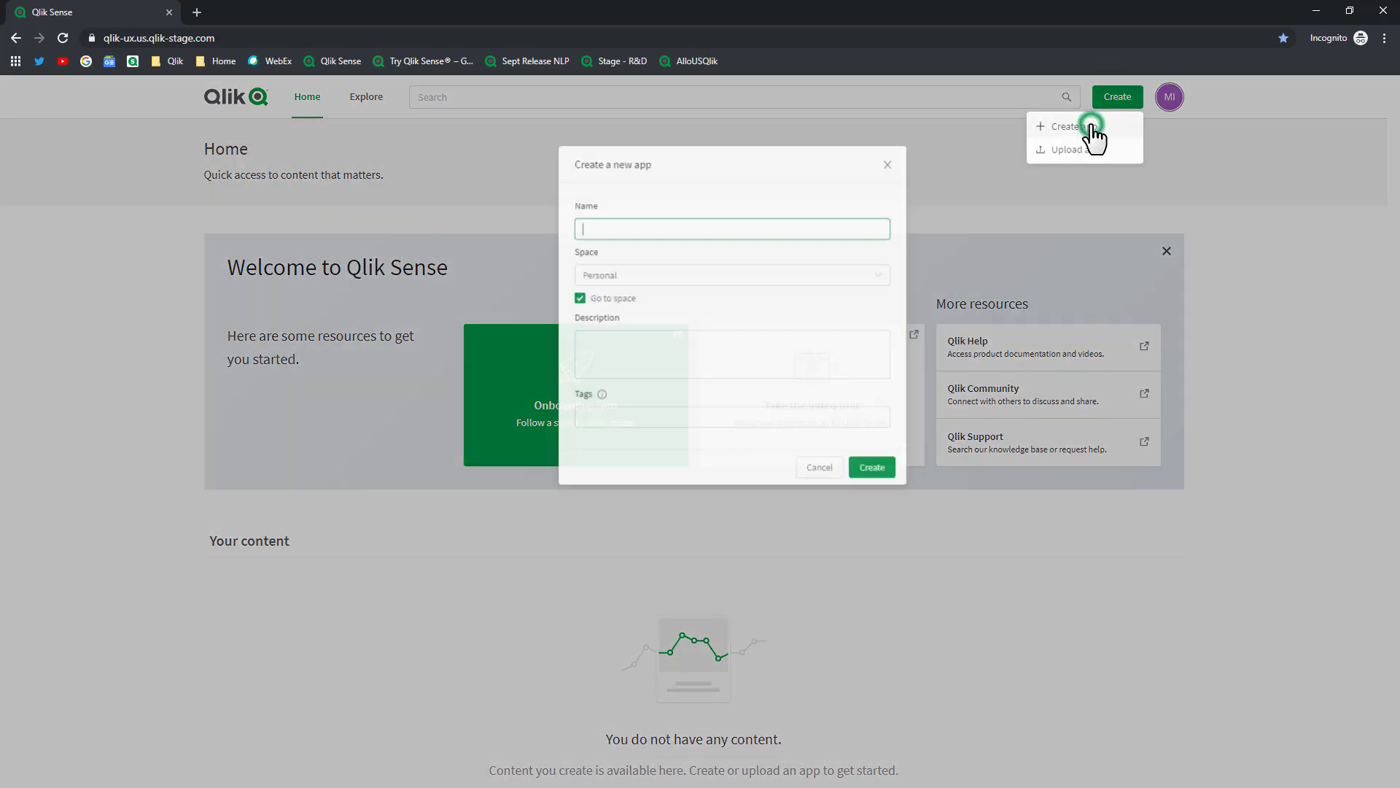
click(712, 290)
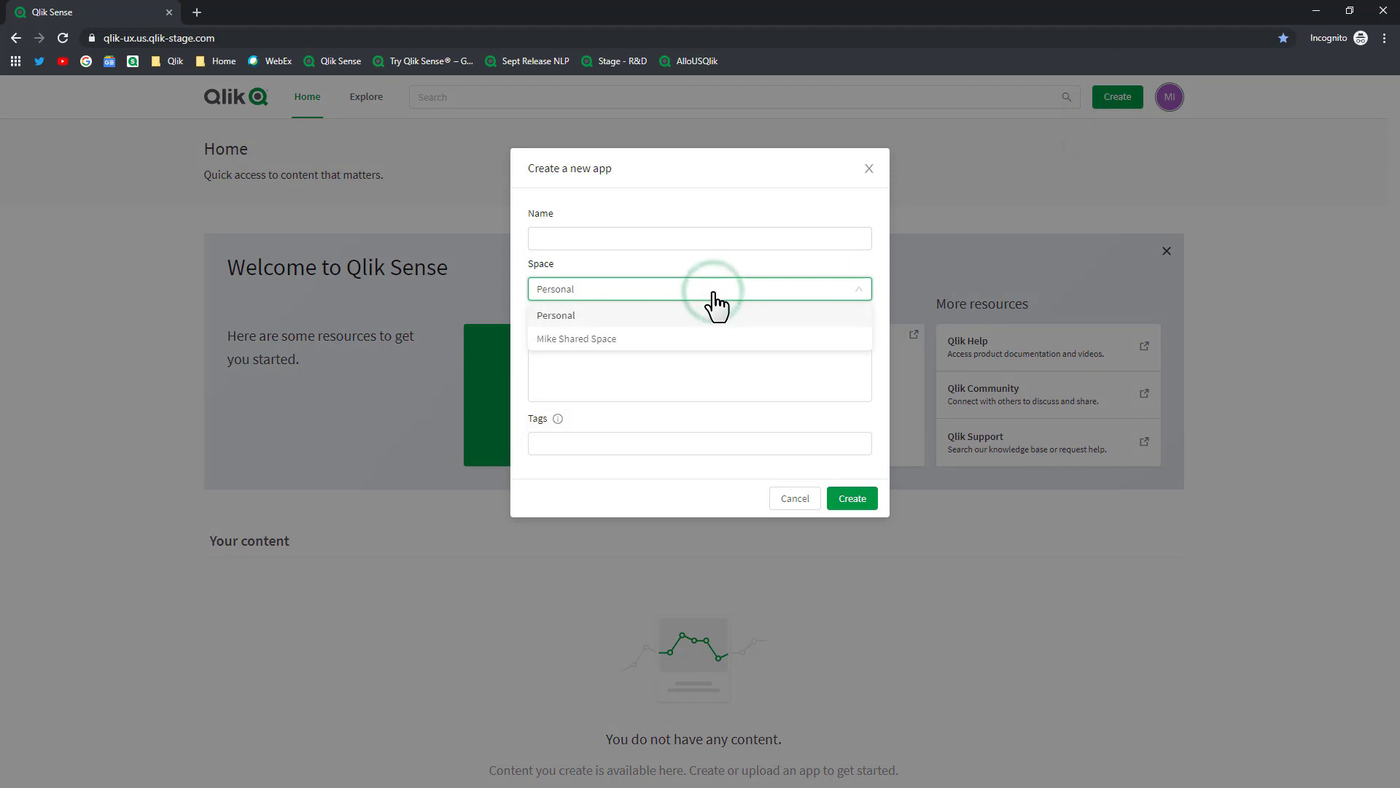
click(690, 337)
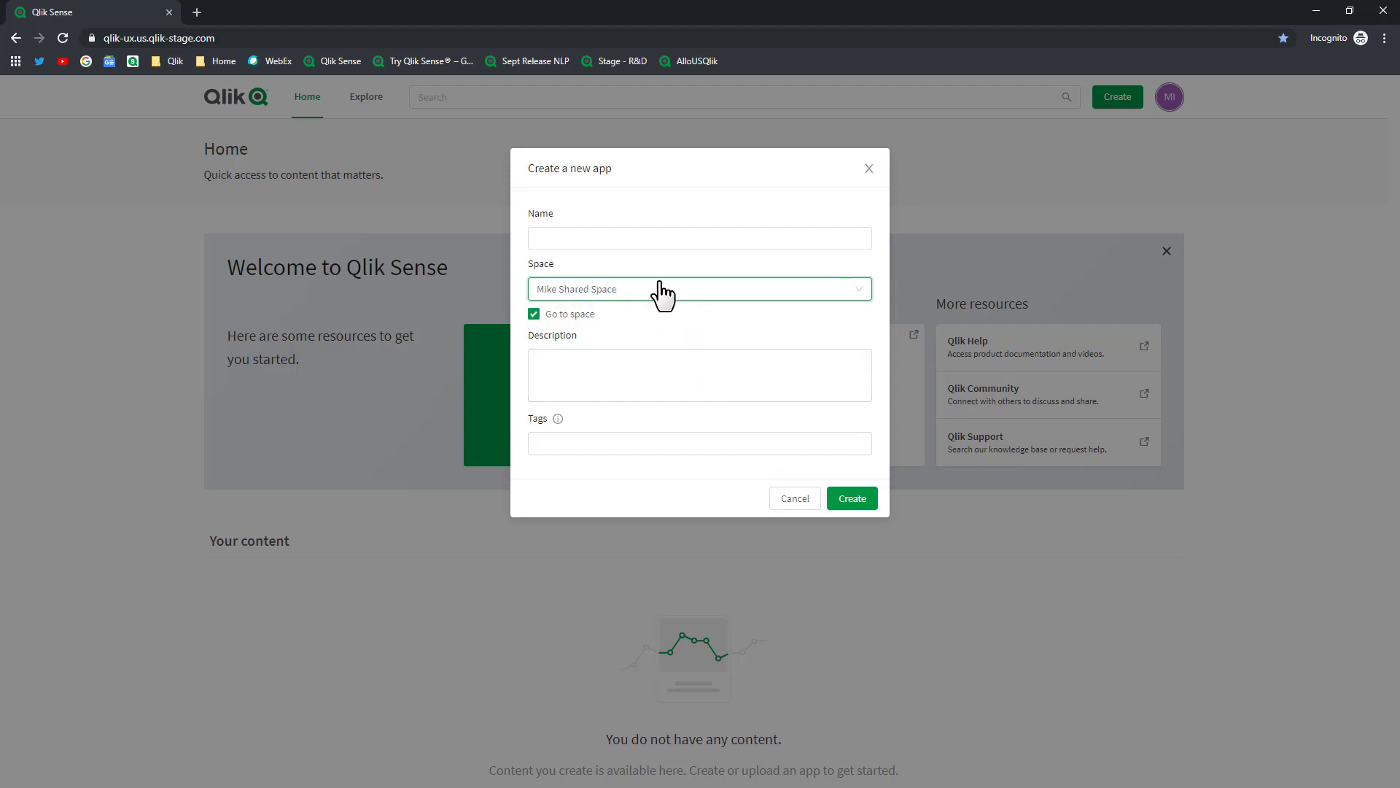
click(612, 232)
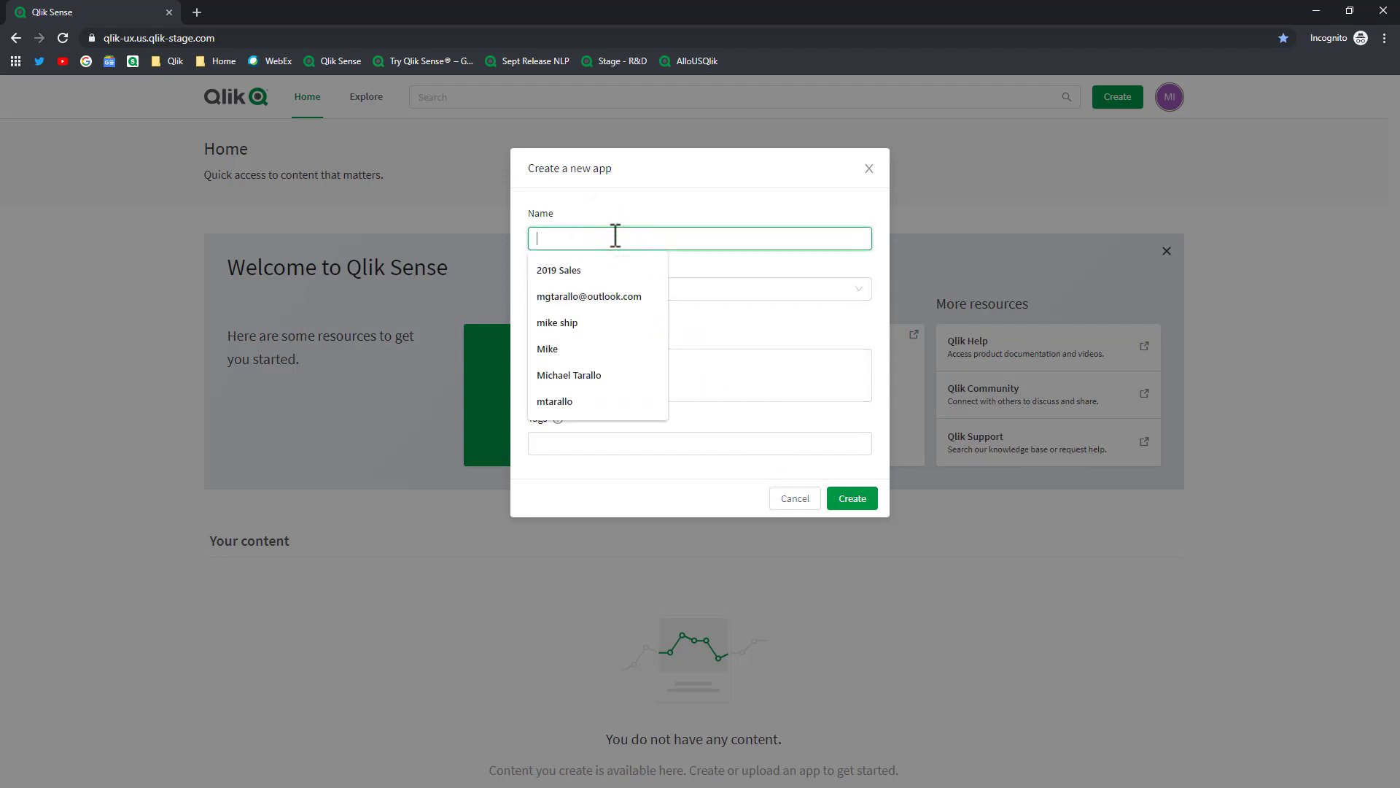
text(app 1)
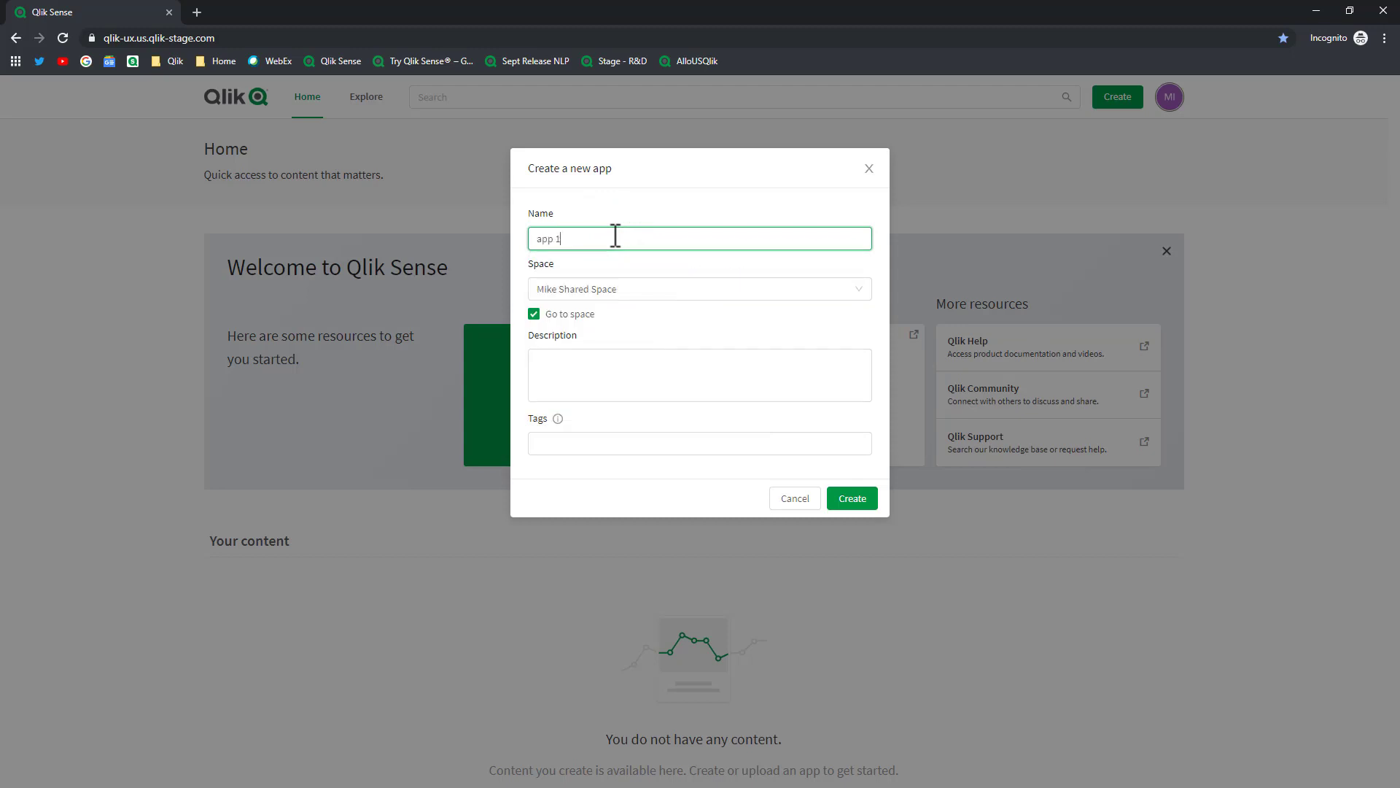
click(616, 289)
click(593, 315)
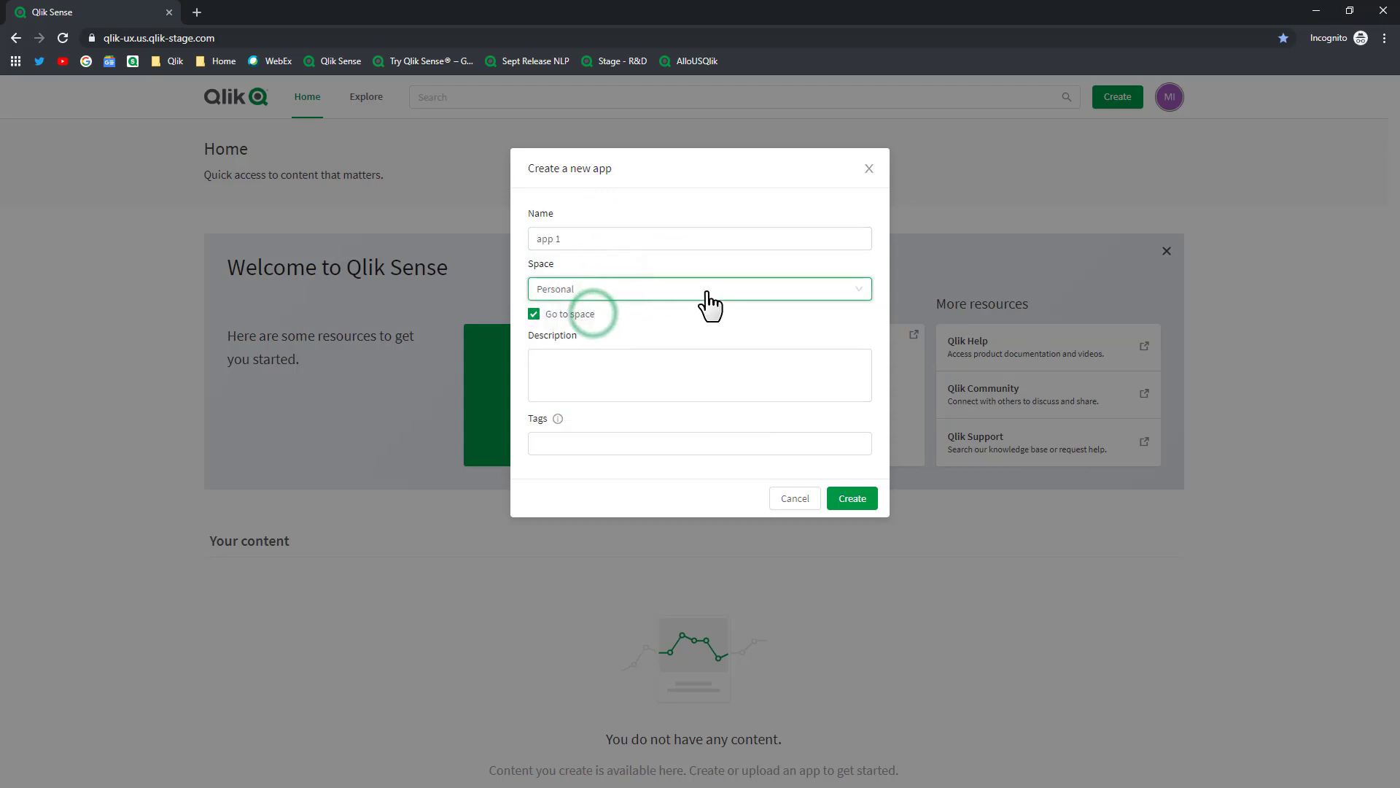
click(863, 494)
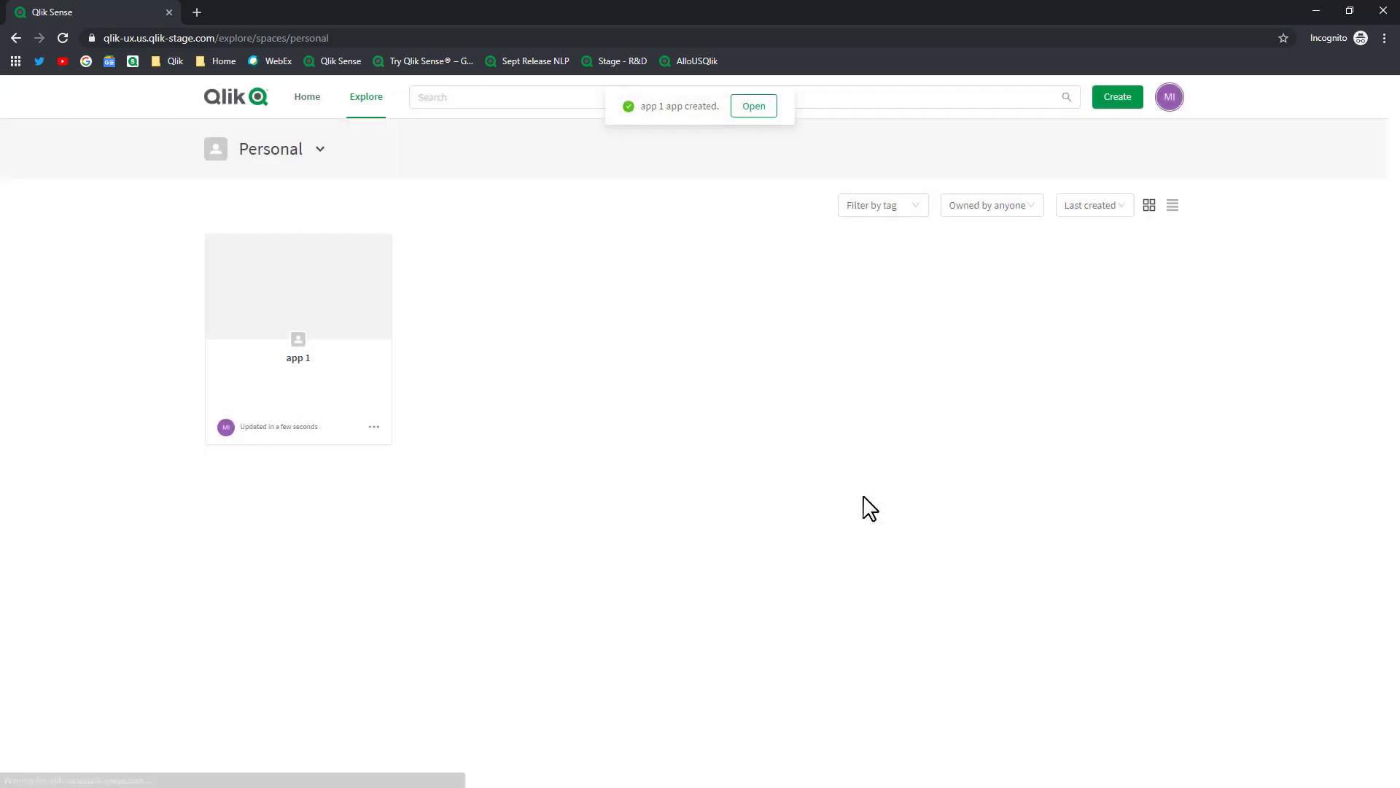
Choose the shared space in app 1's edit settings, leaving without saving
click(376, 420)
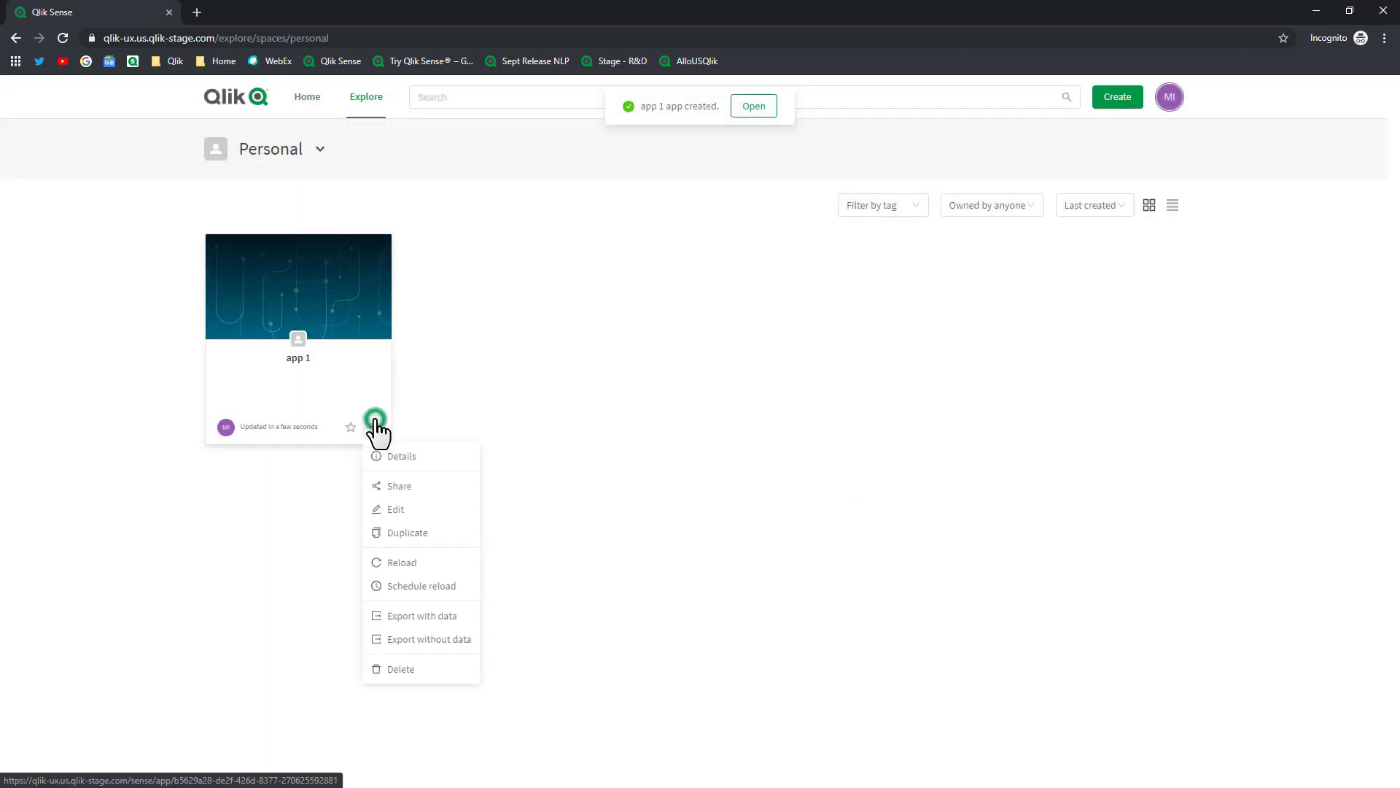
click(401, 510)
click(587, 291)
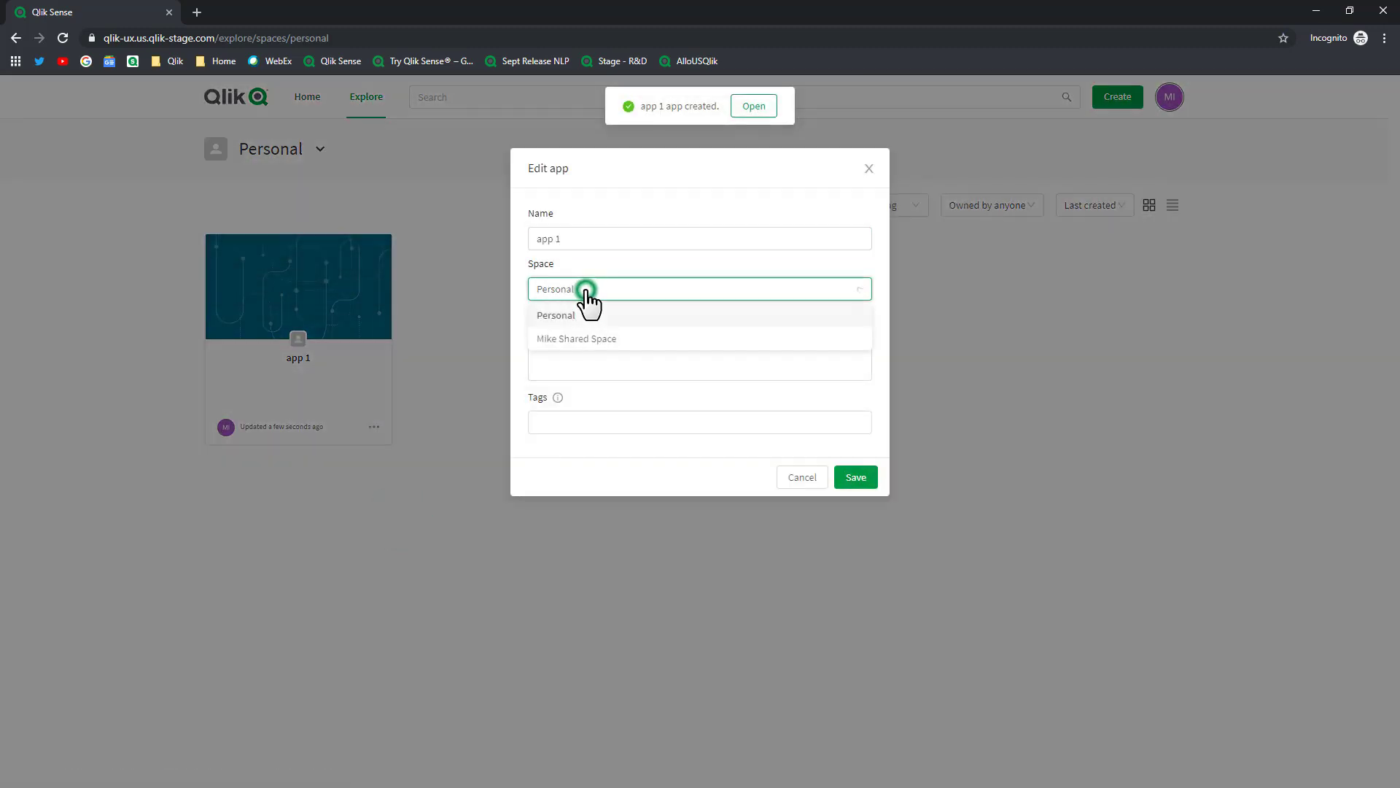
click(596, 340)
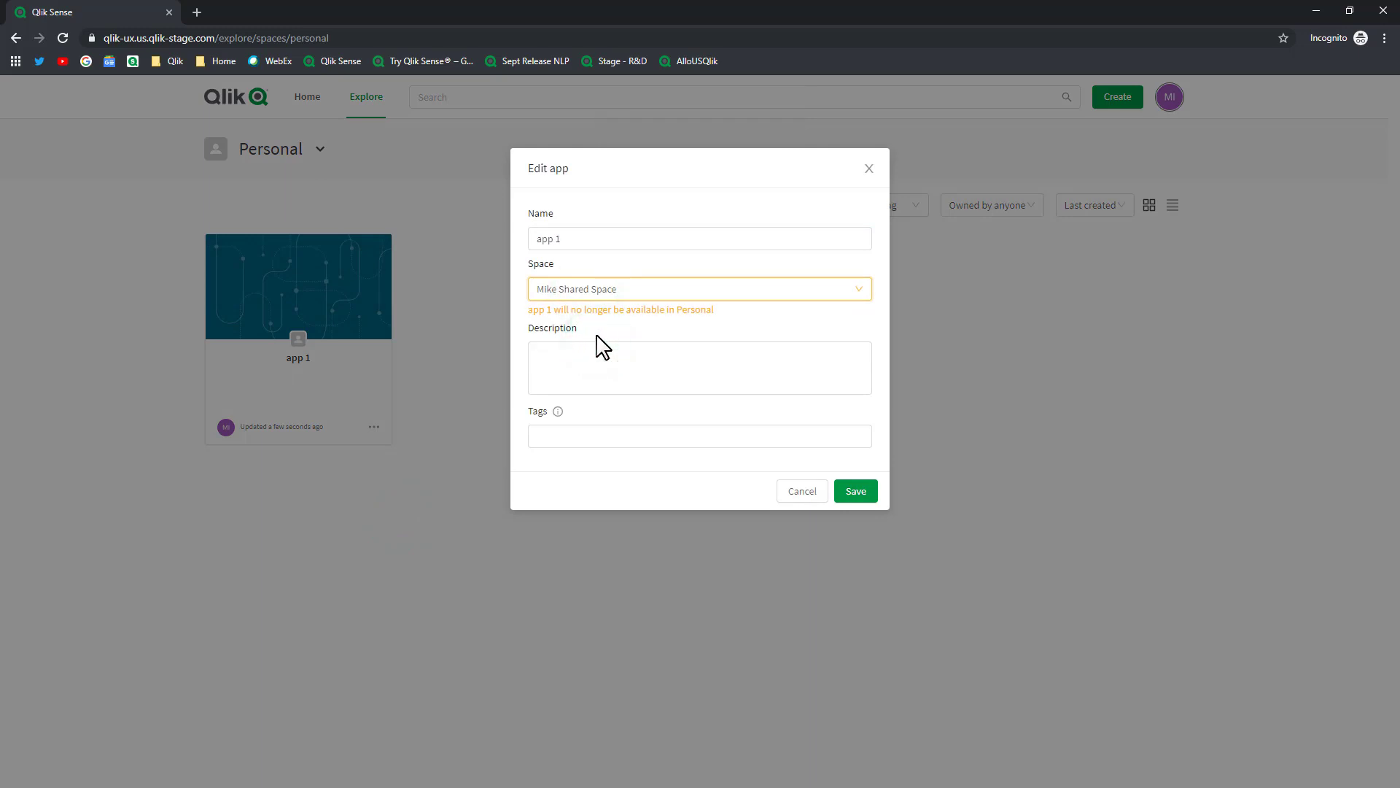
click(791, 493)
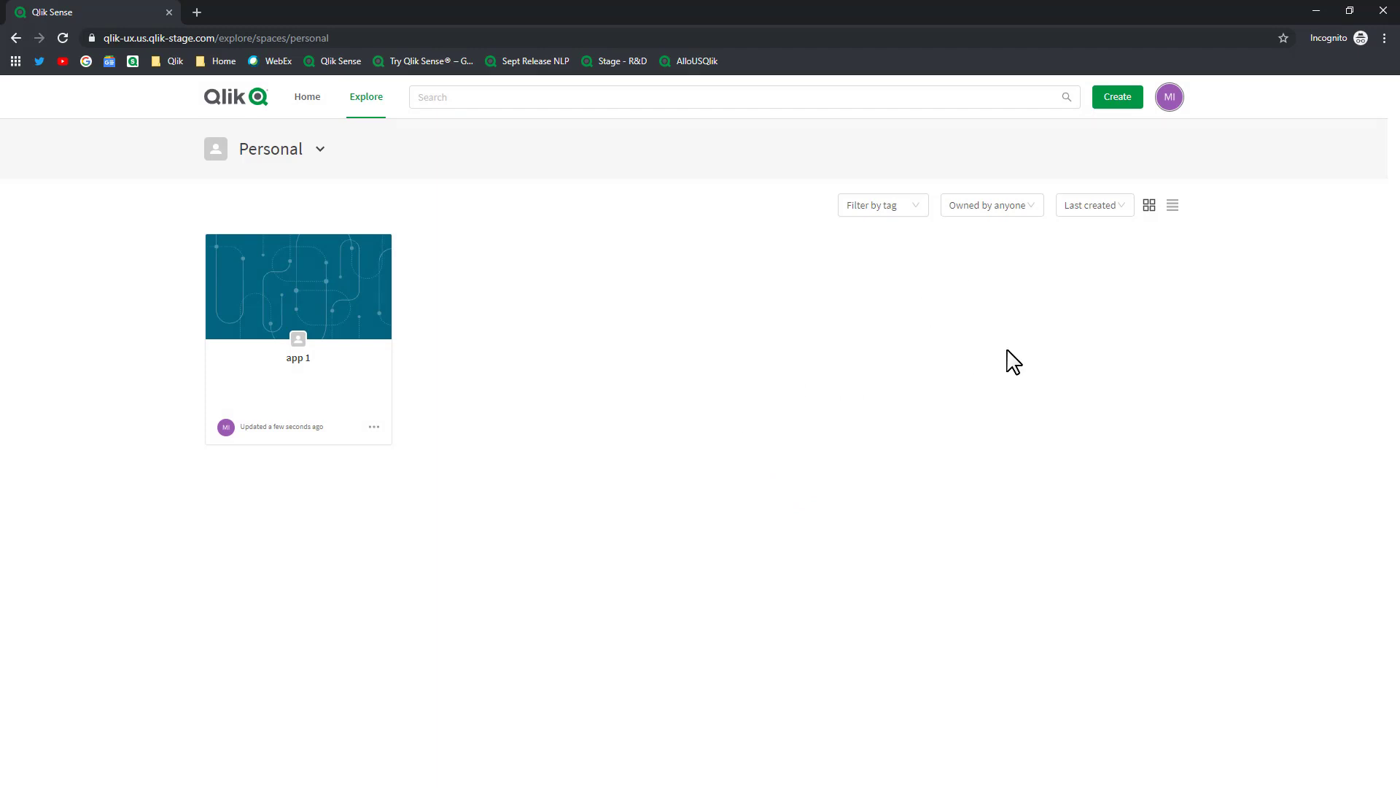
Exit the incognito session and move the Sales Dashboard - 2 app from the Personal space to the shared space
click(1332, 44)
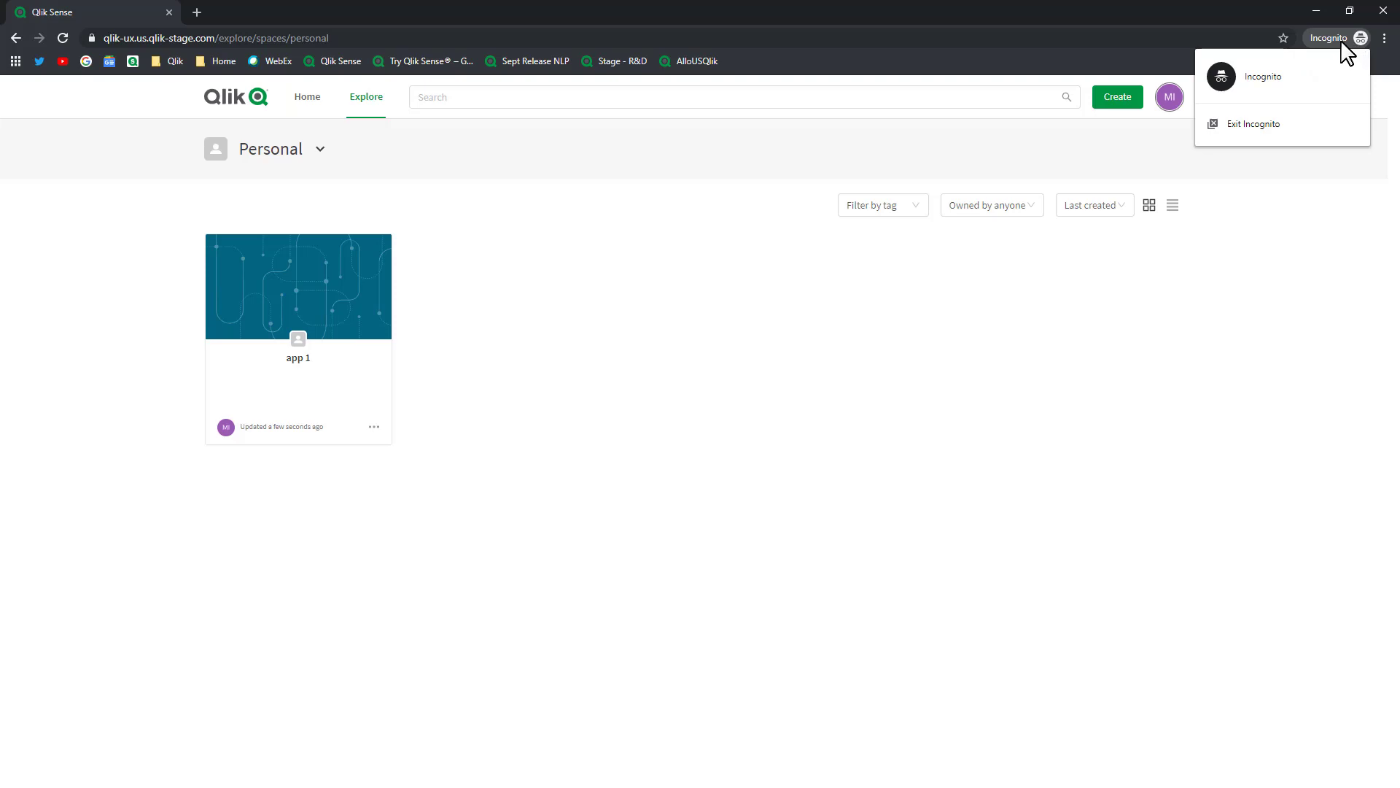
click(1264, 126)
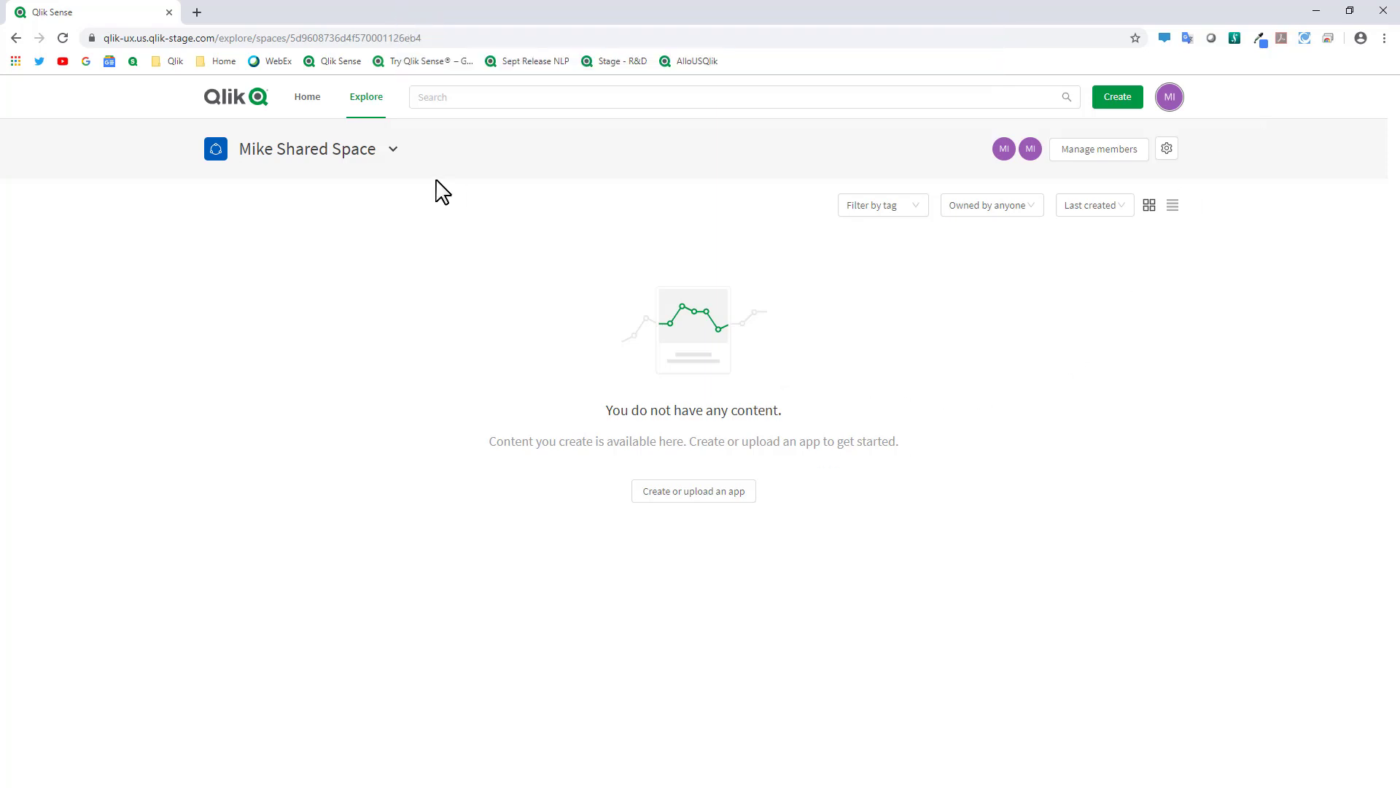
click(307, 102)
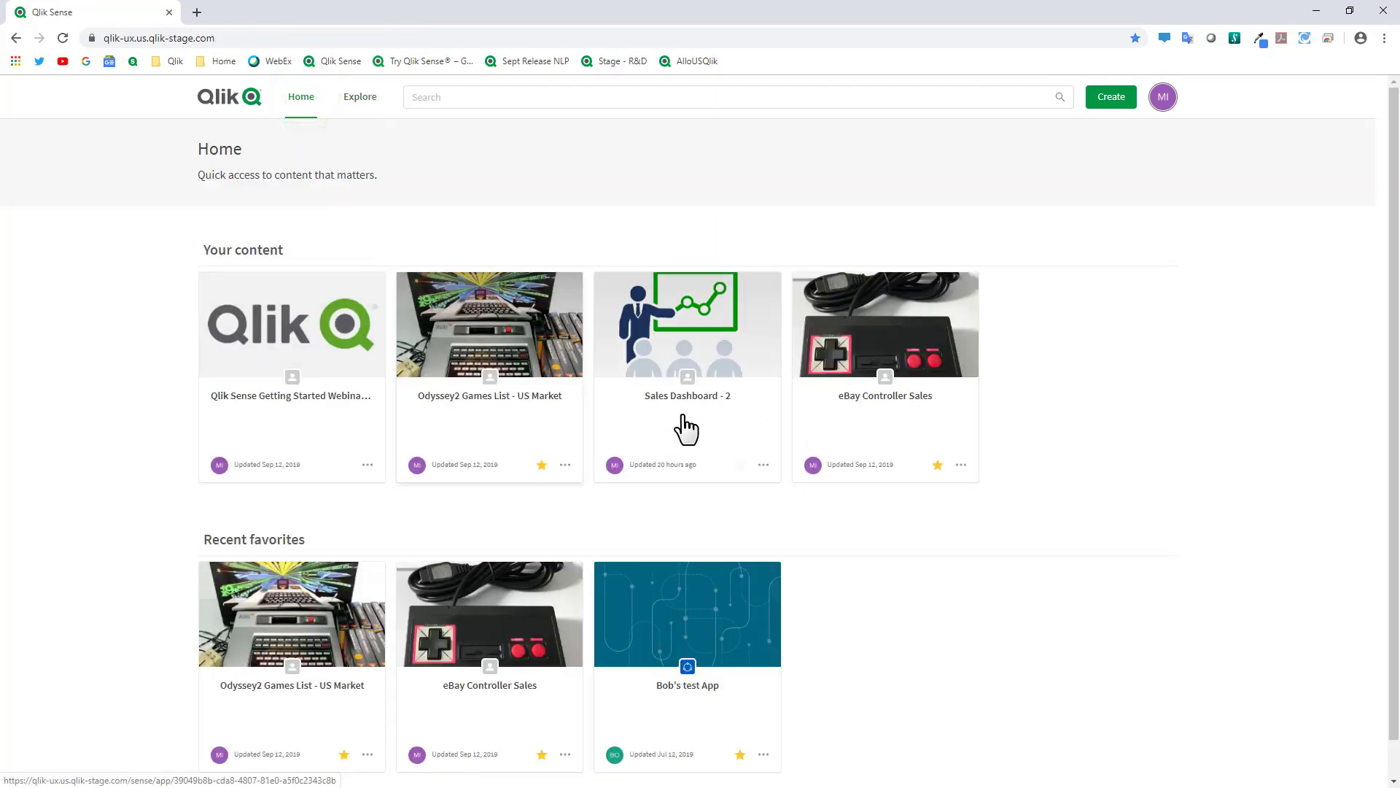
click(763, 464)
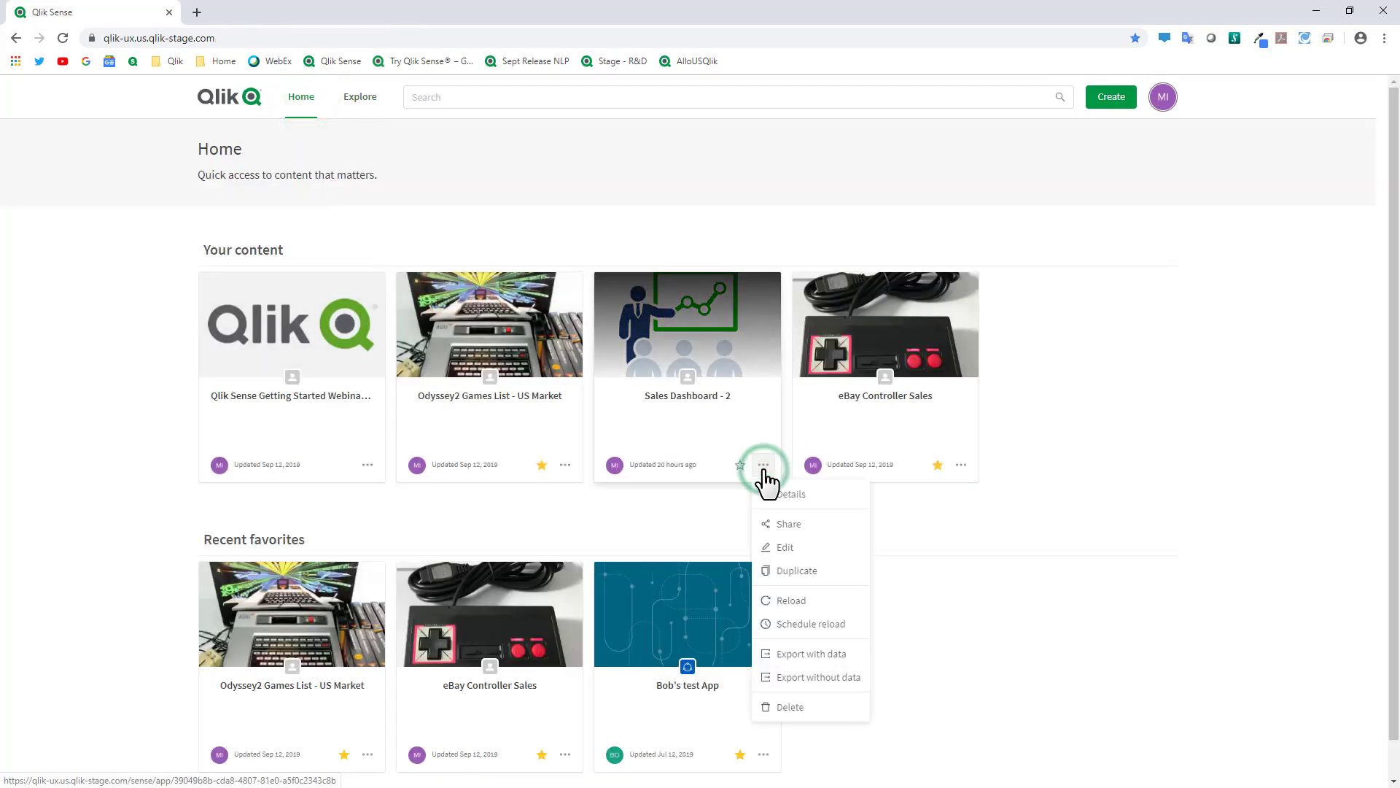
click(781, 551)
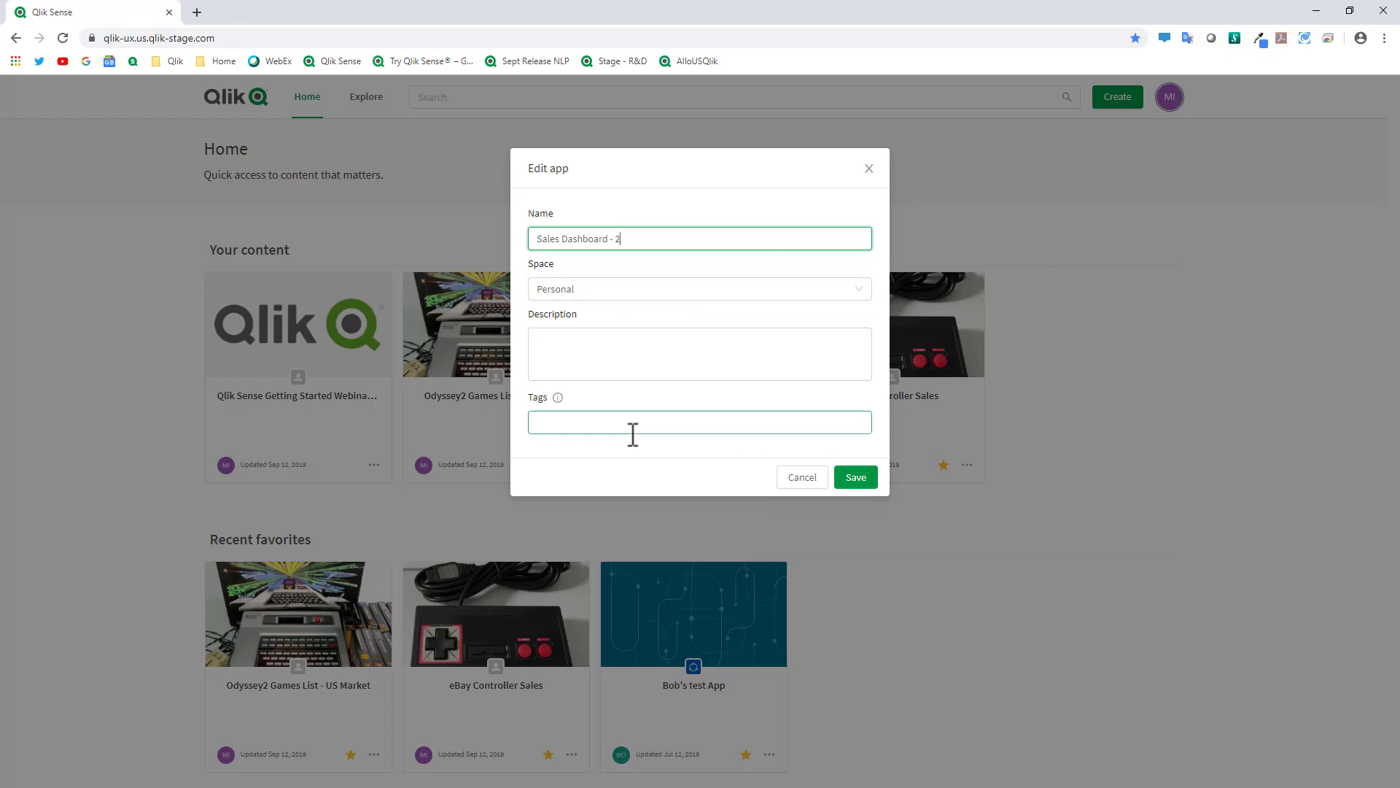
click(609, 292)
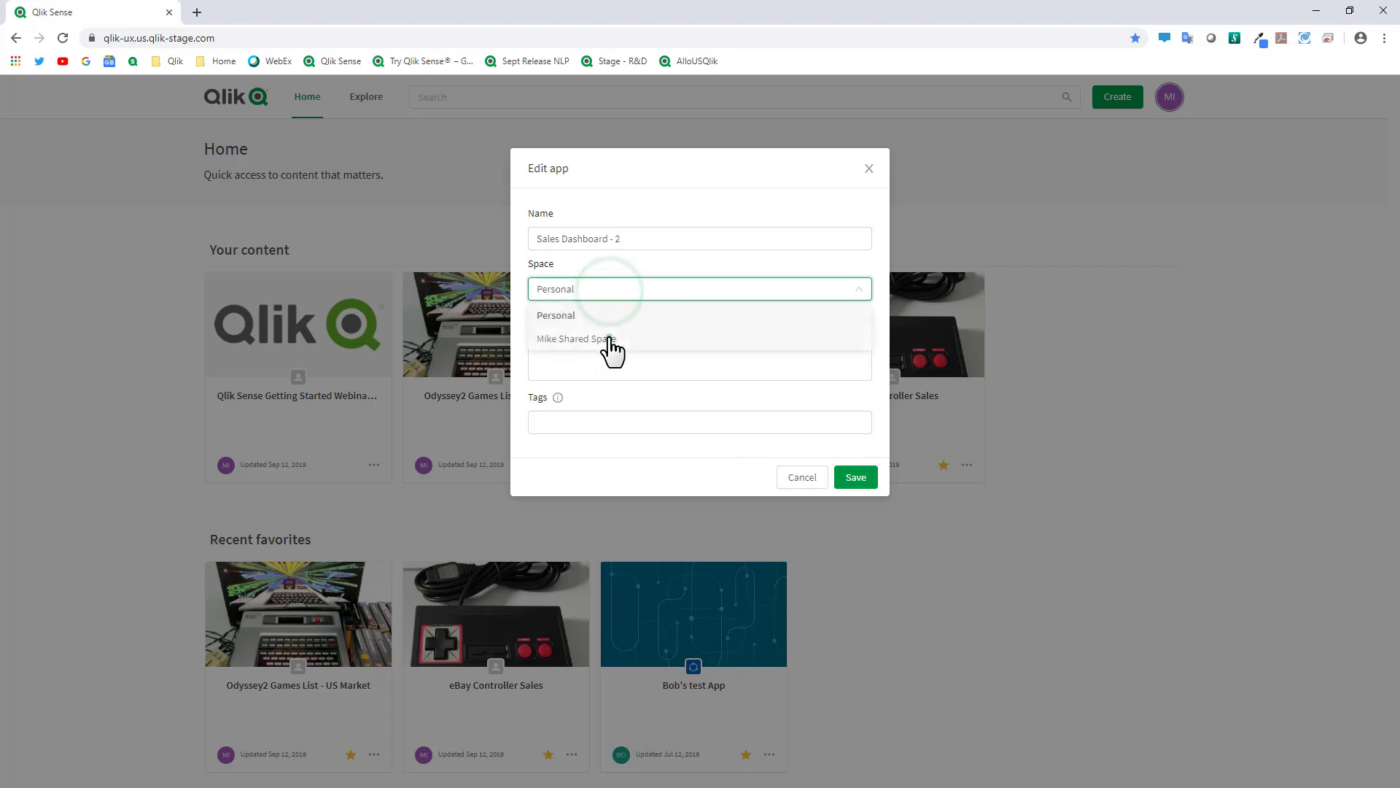
click(610, 340)
click(850, 493)
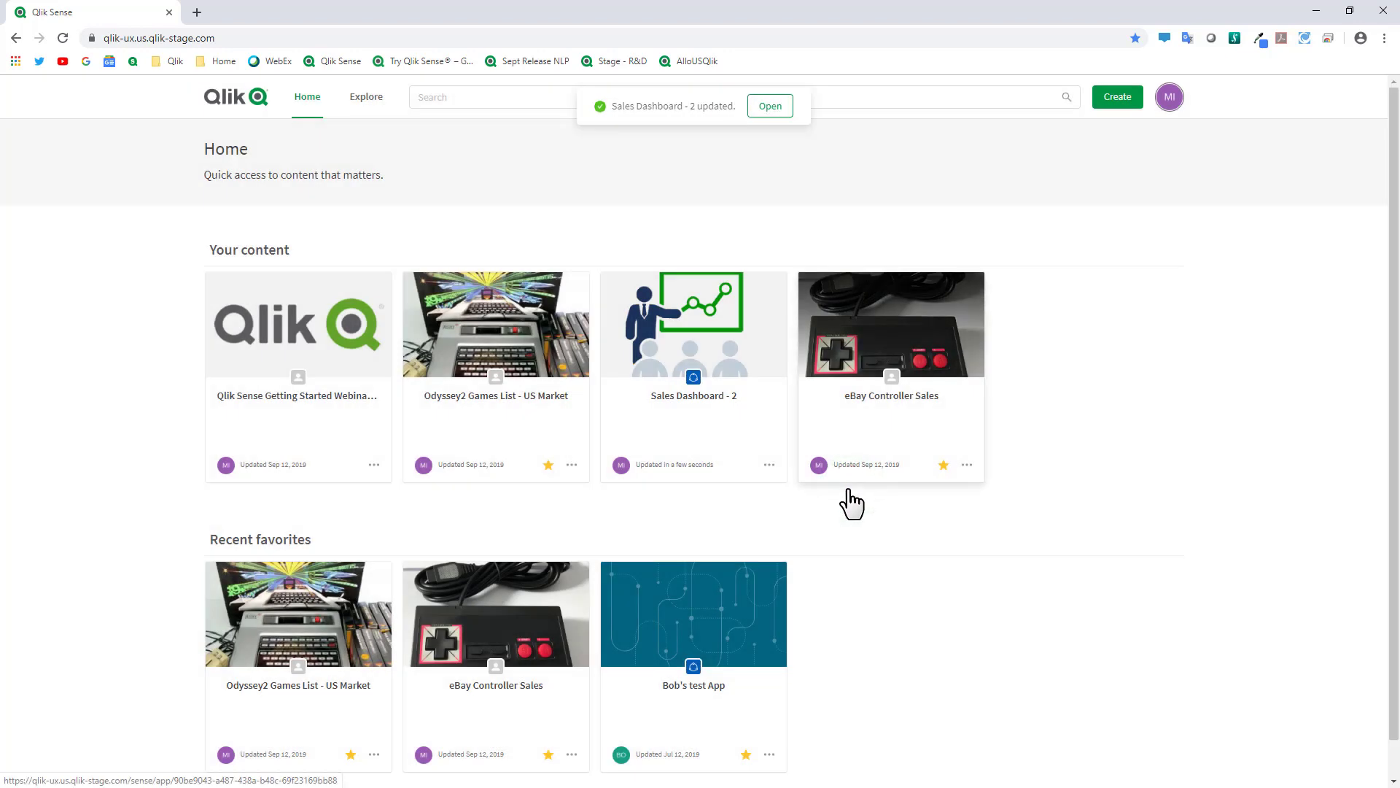
Find the shared space by the owner's first name in the space list and open its Sales Dashboard - 2 app
click(366, 102)
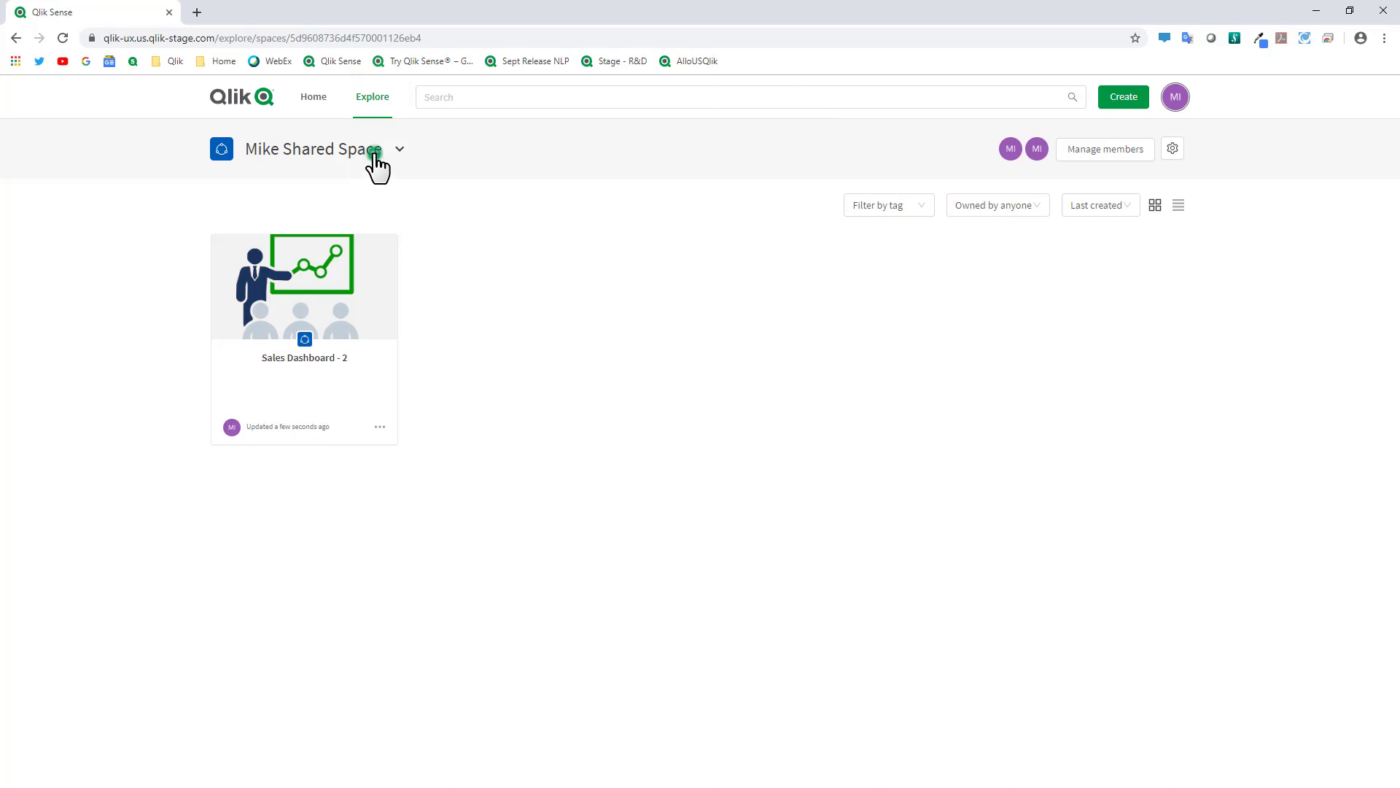
click(374, 150)
click(303, 195)
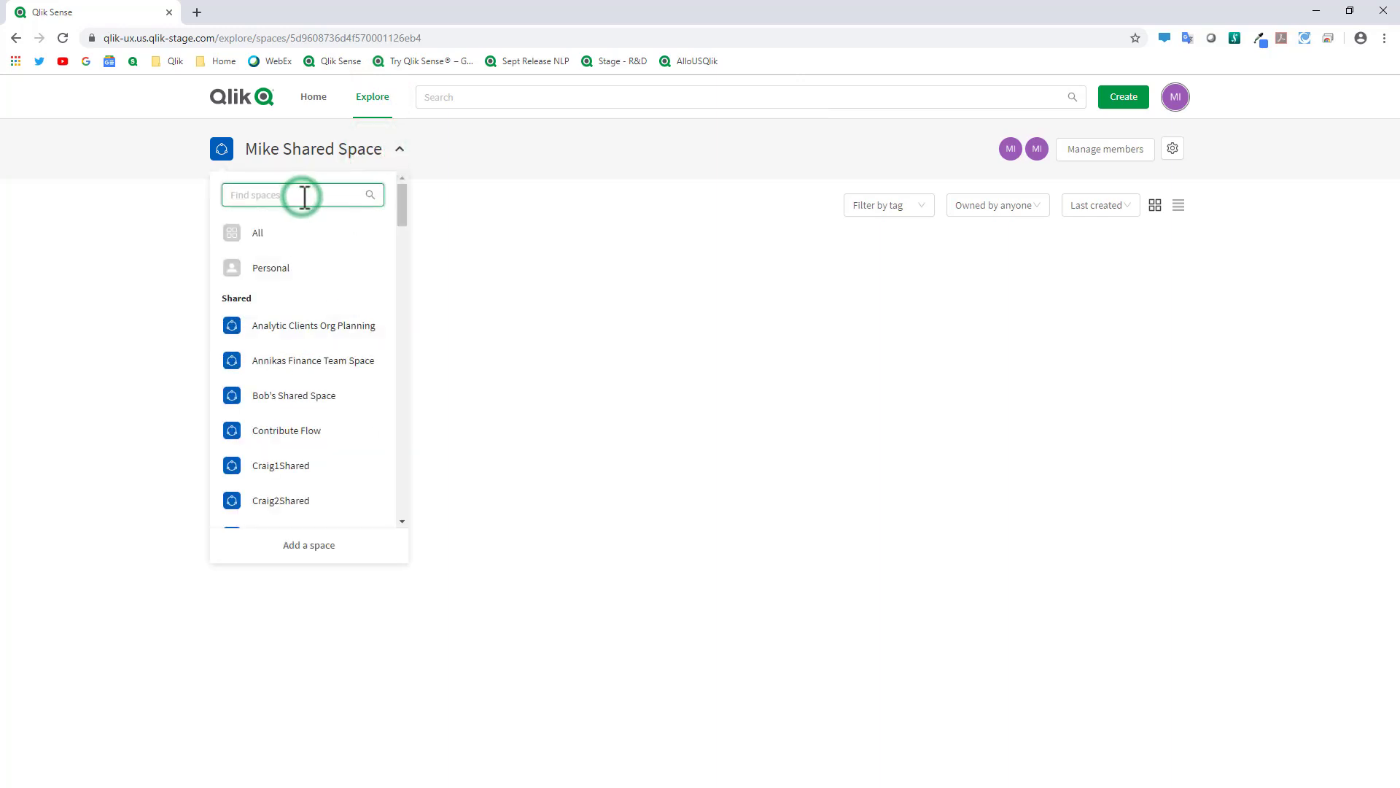
text(mike)
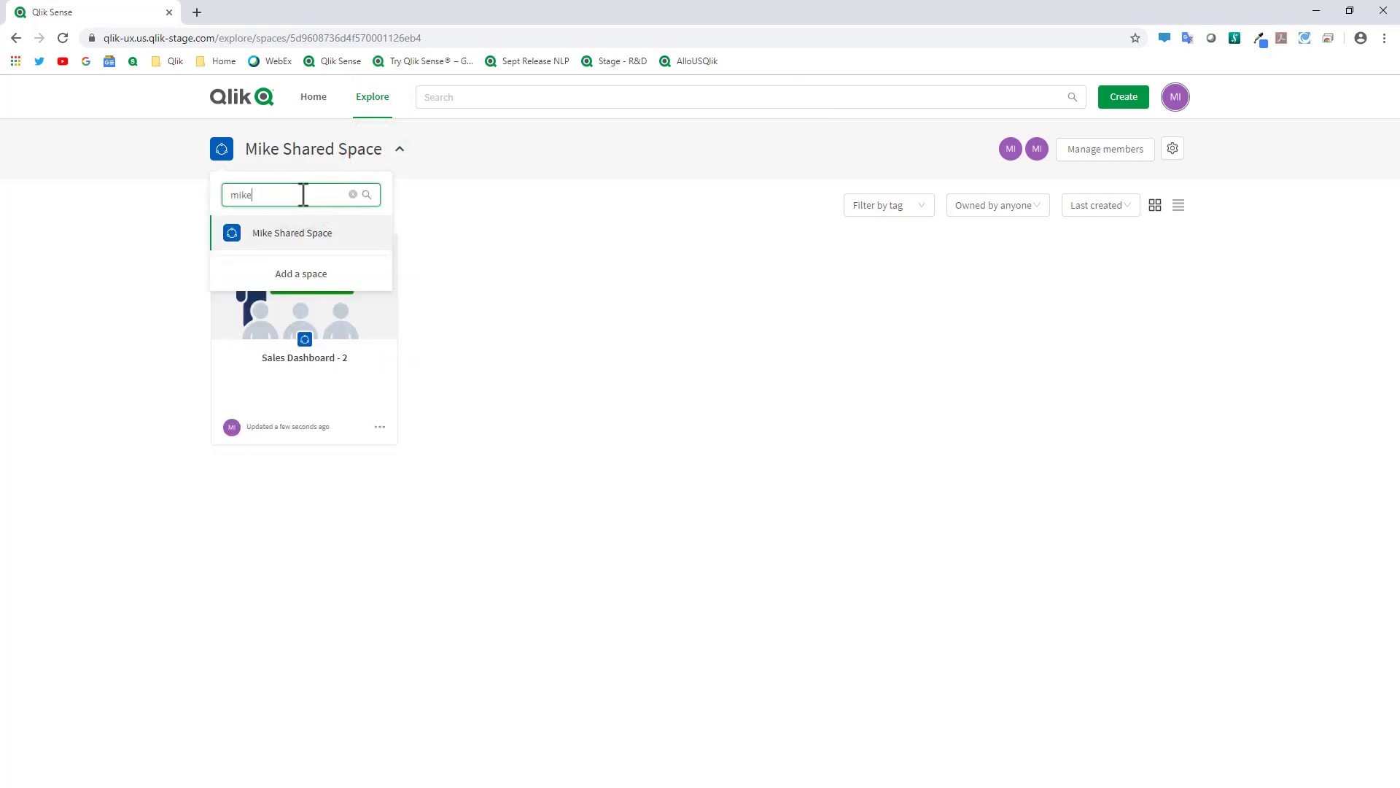
click(293, 233)
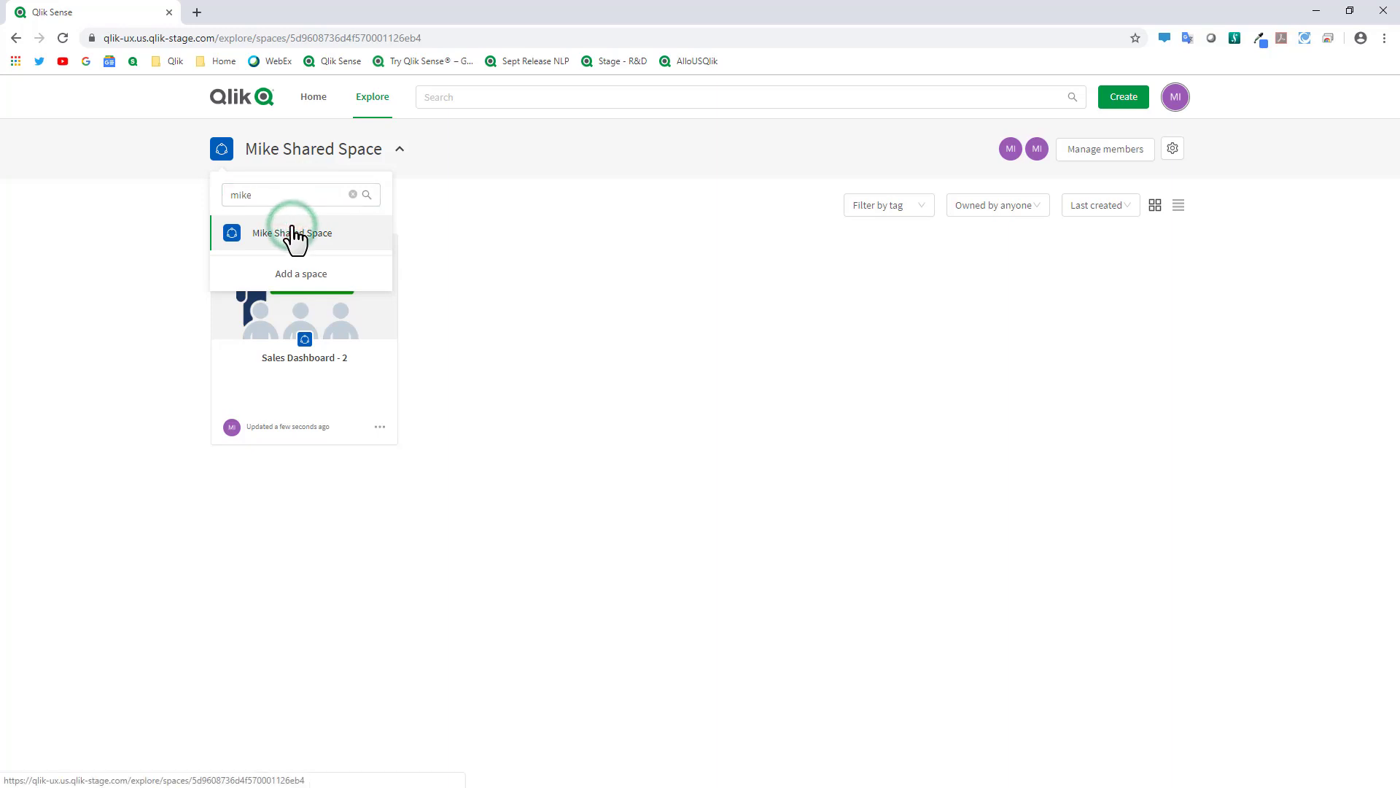
click(330, 321)
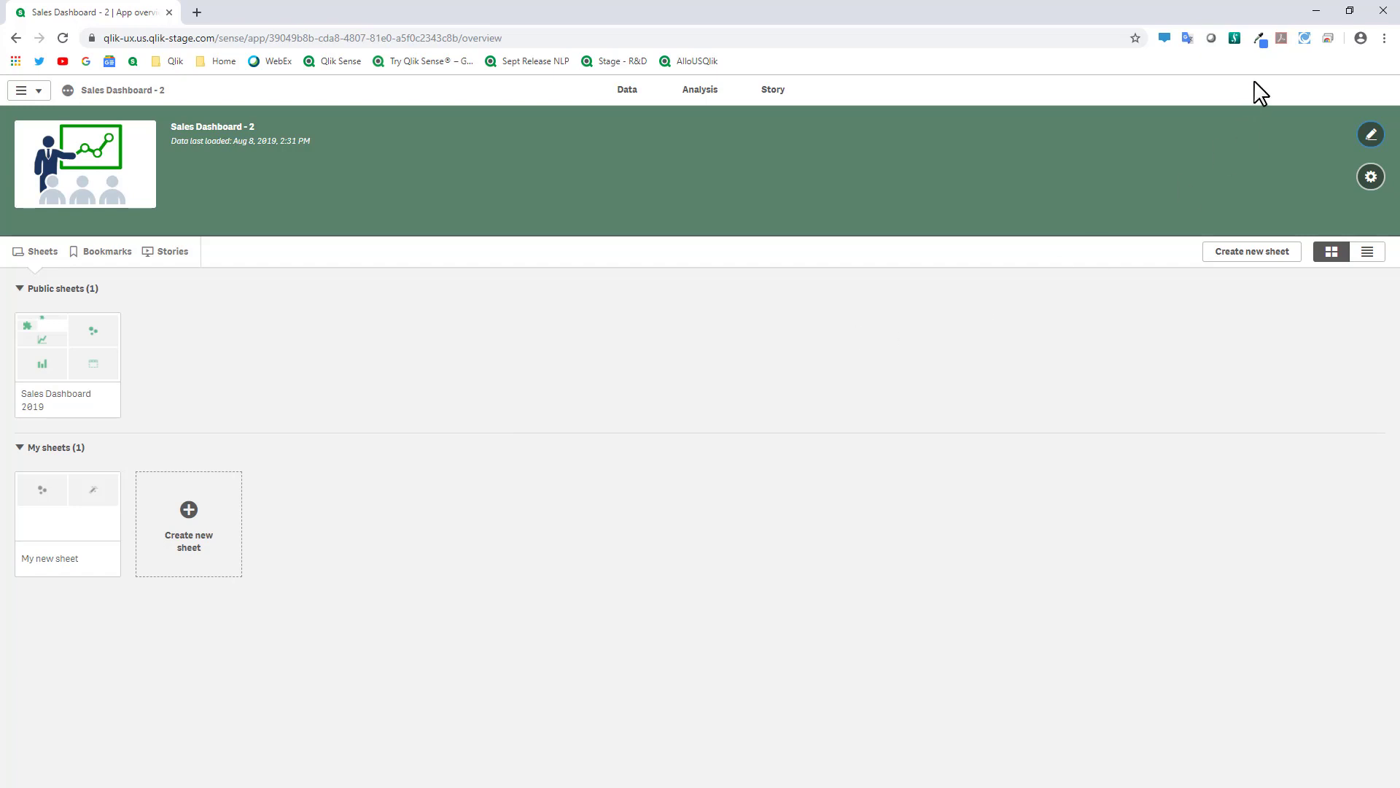
Log in to the Stage - R&D tenant in a new incognito window with the second member's e-mail and account password
click(1384, 38)
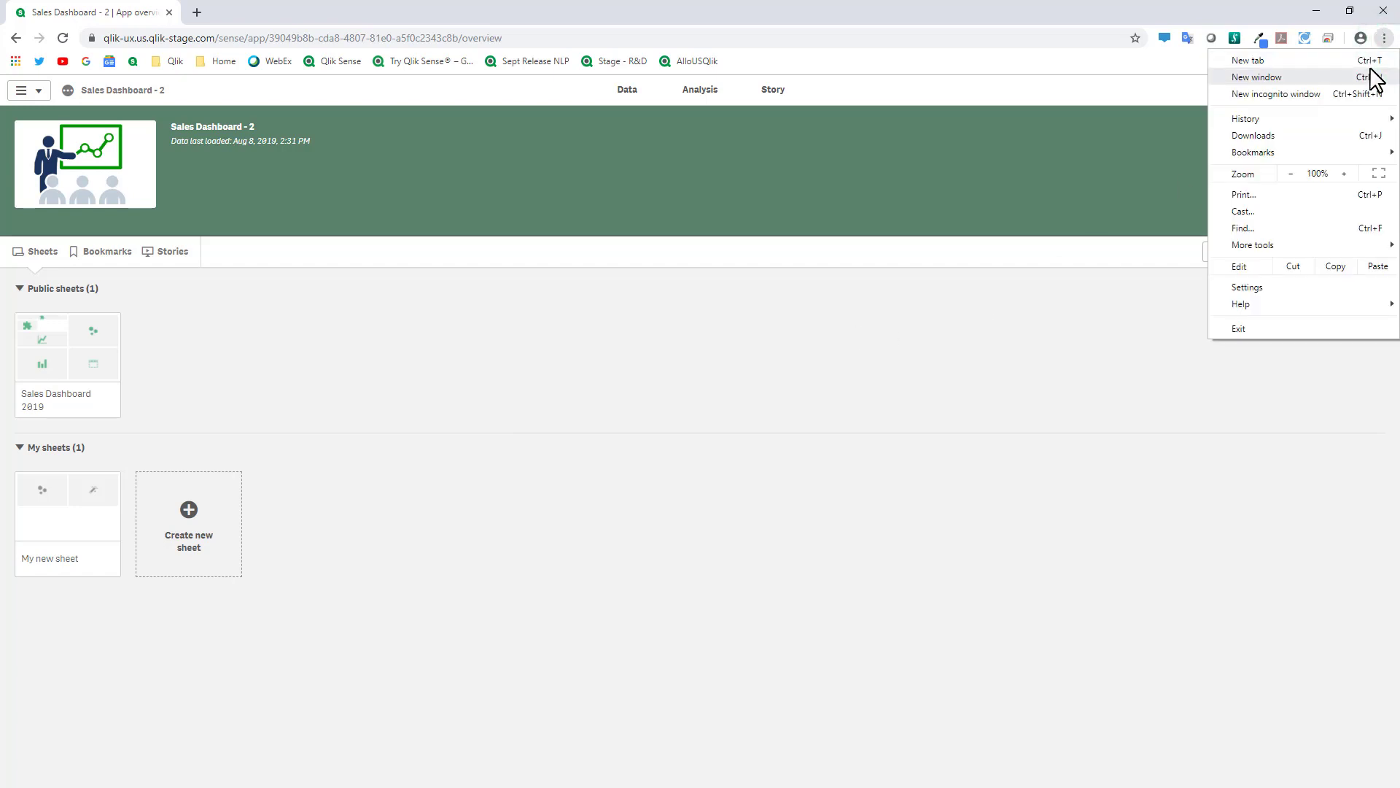
click(1302, 92)
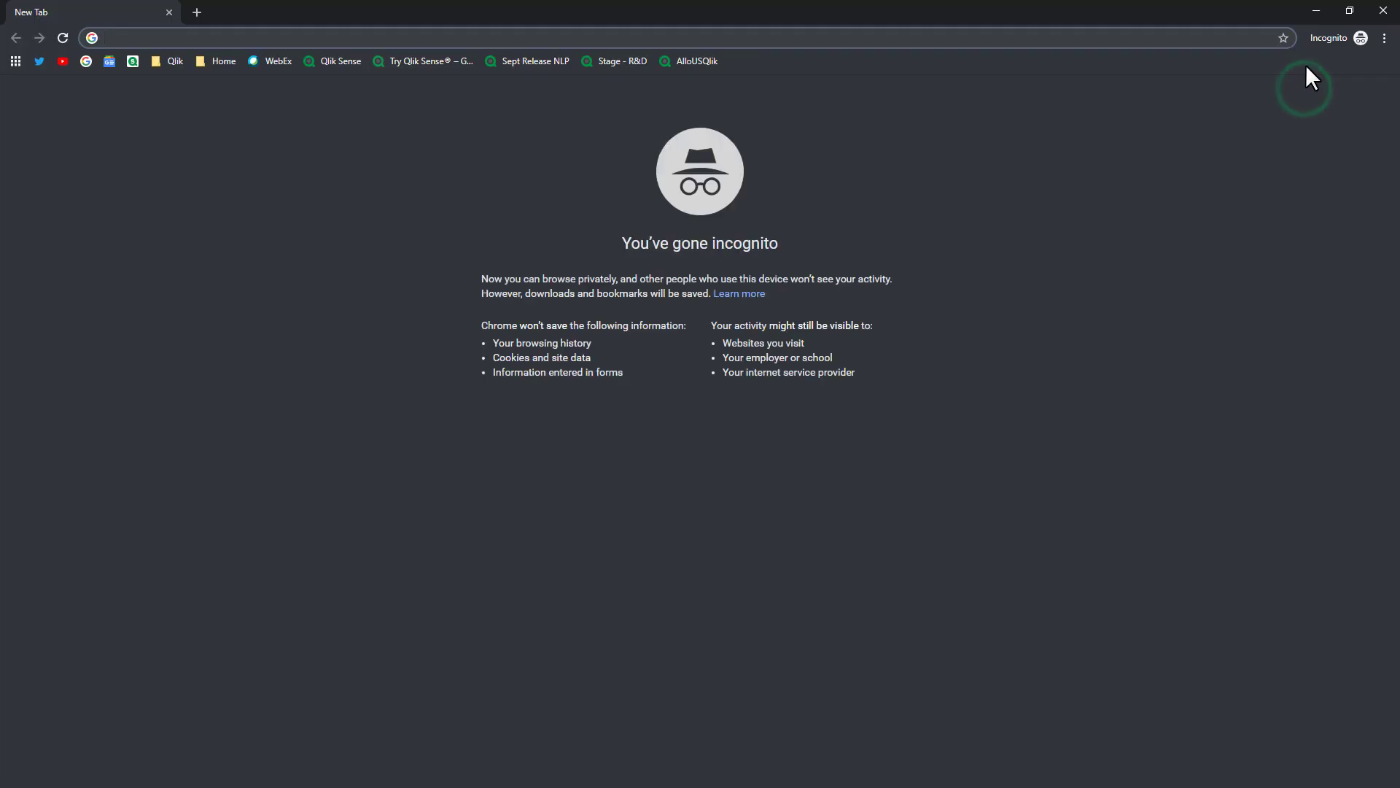
click(611, 67)
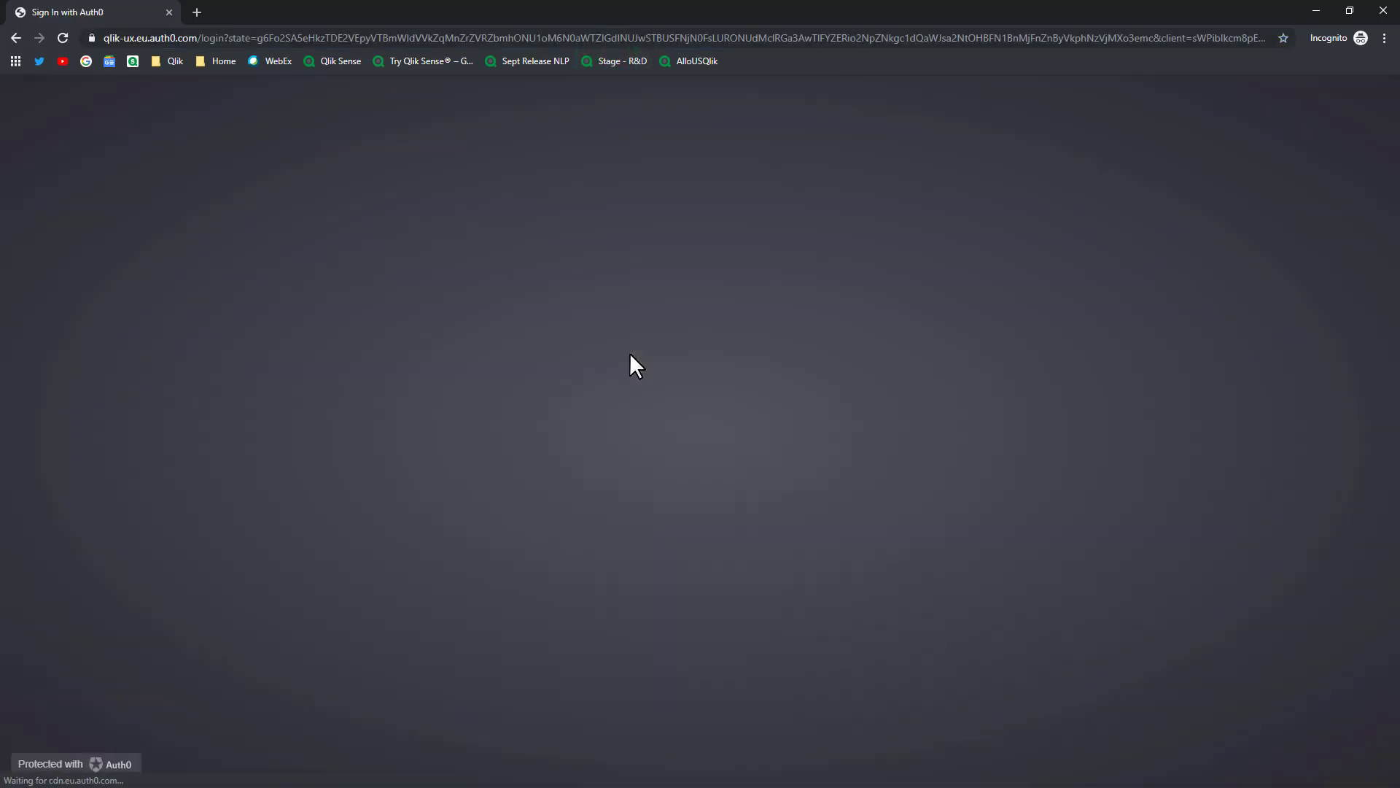
click(687, 464)
click(678, 500)
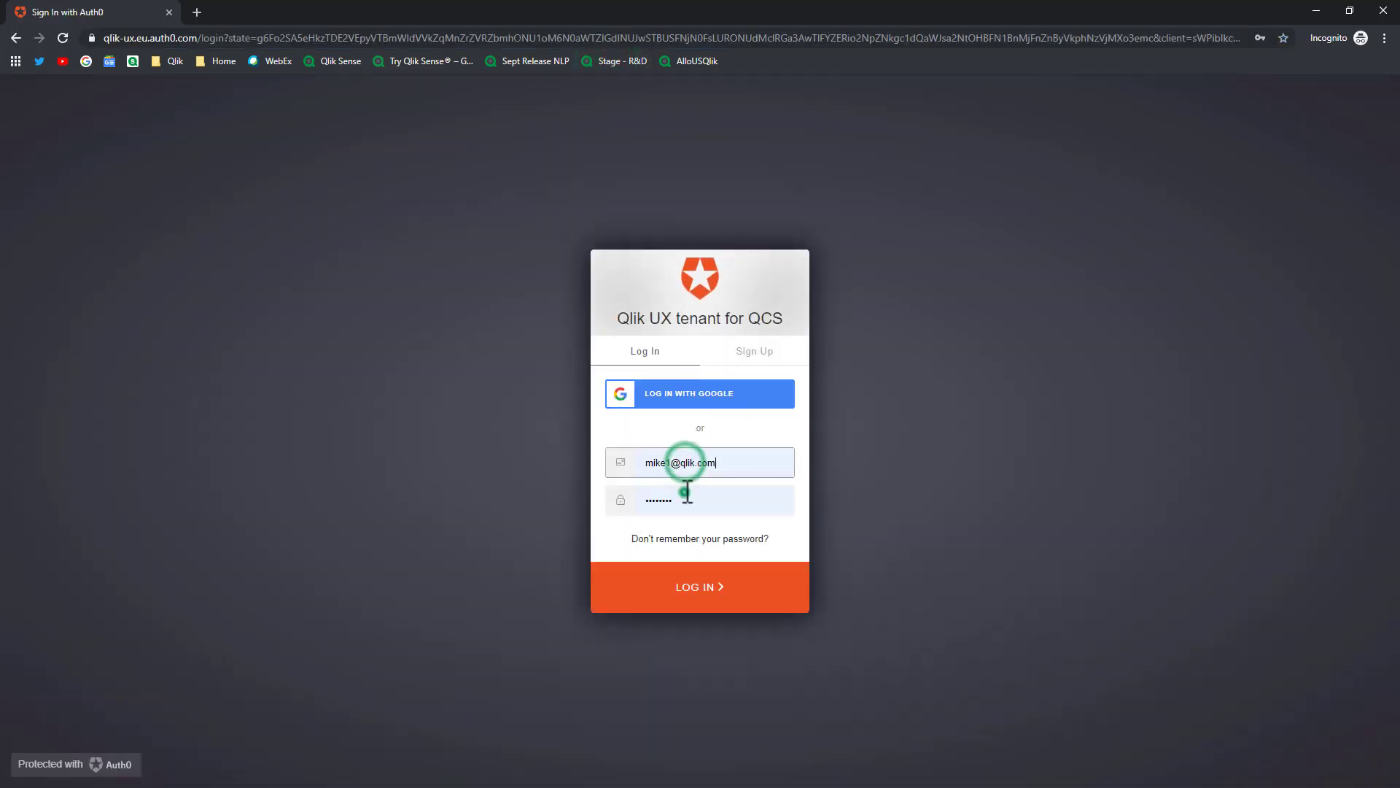
click(665, 461)
key(BackSpace)
text(2)
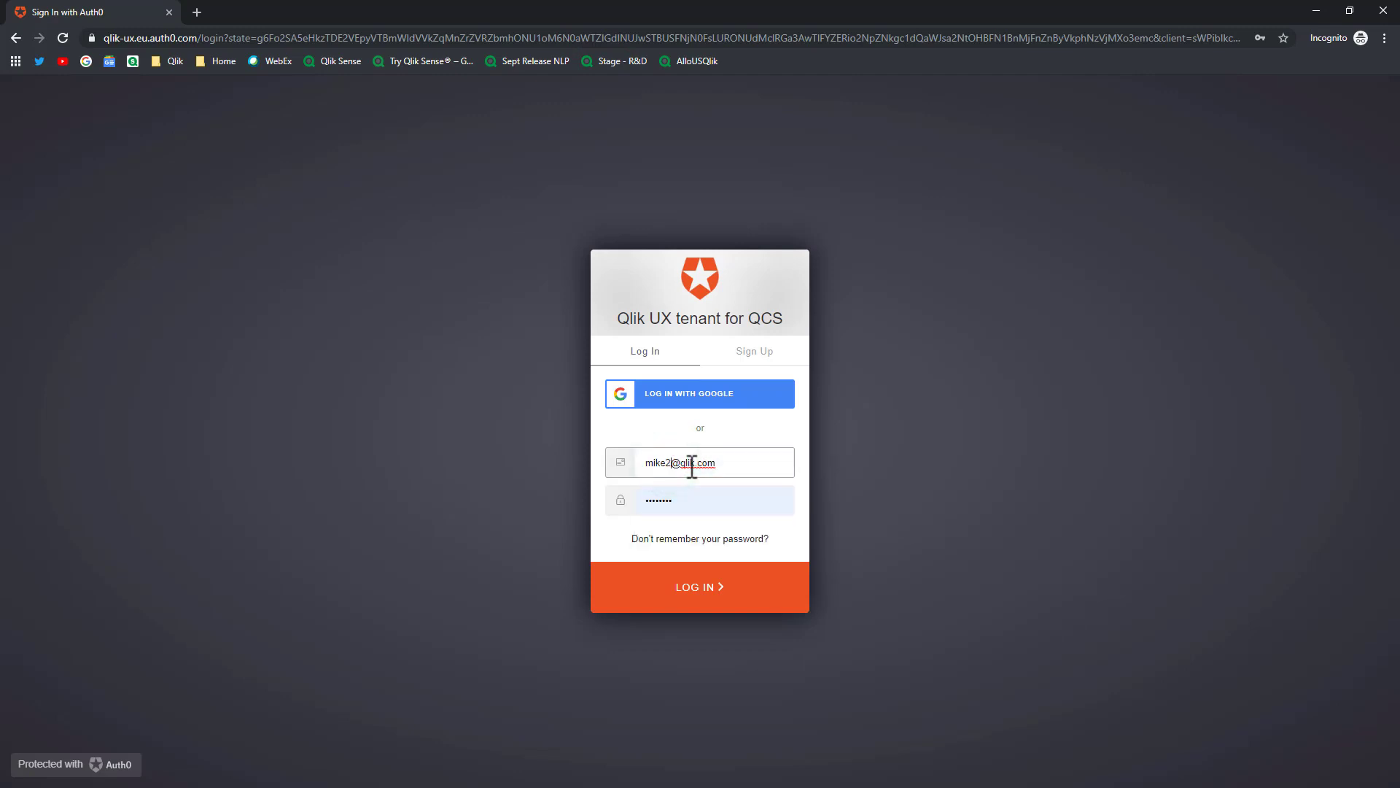
click(719, 587)
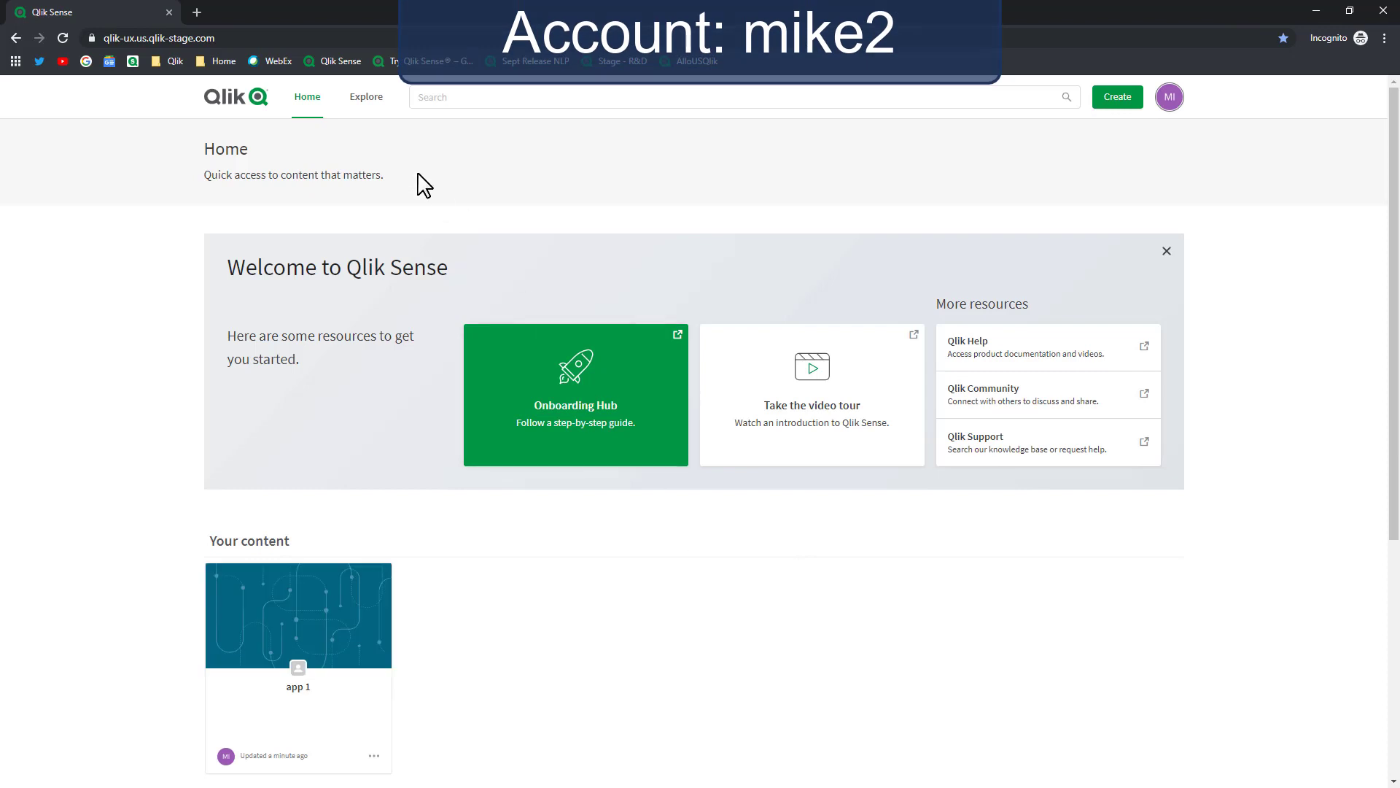
Browse to the shared space and open its Sales Dashboard - 2 app as the second member
click(371, 98)
click(278, 152)
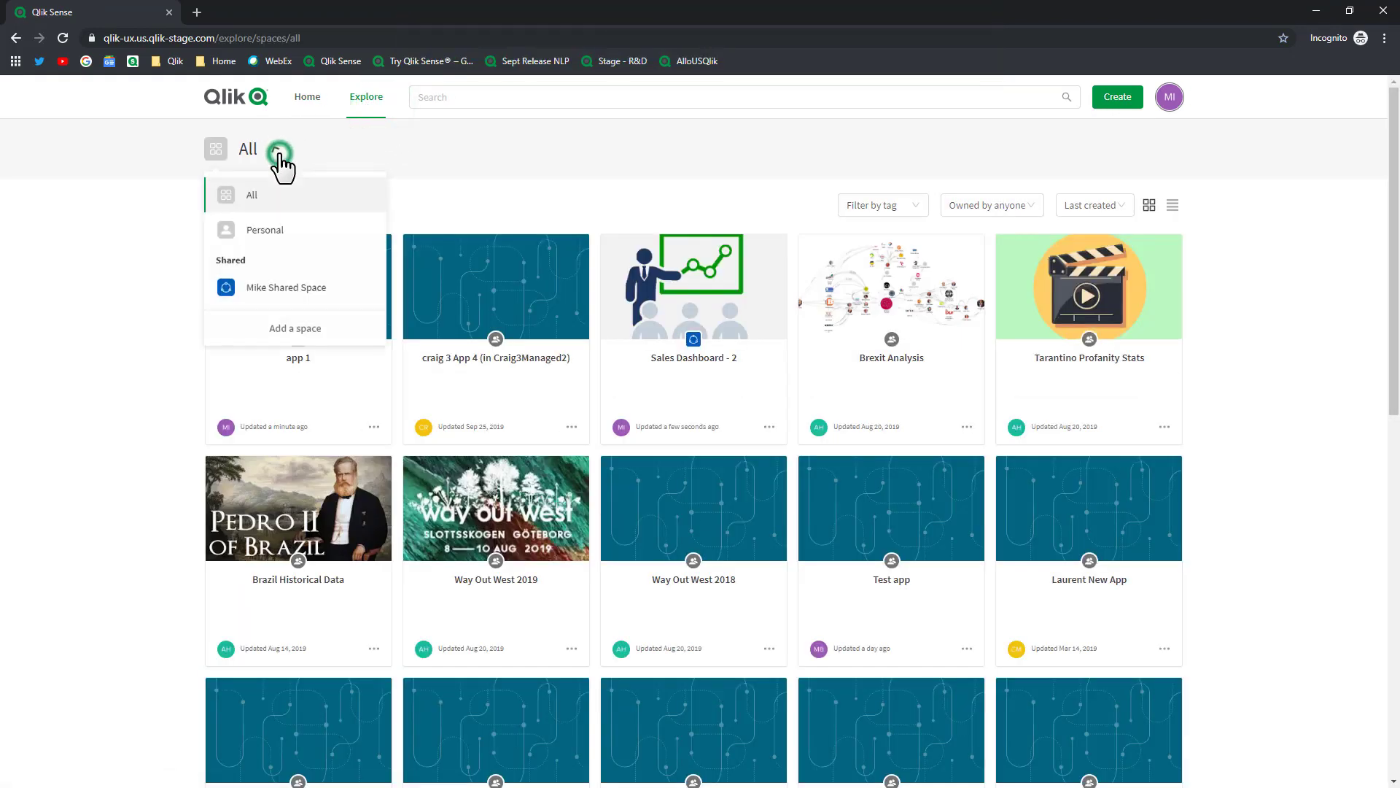
click(286, 289)
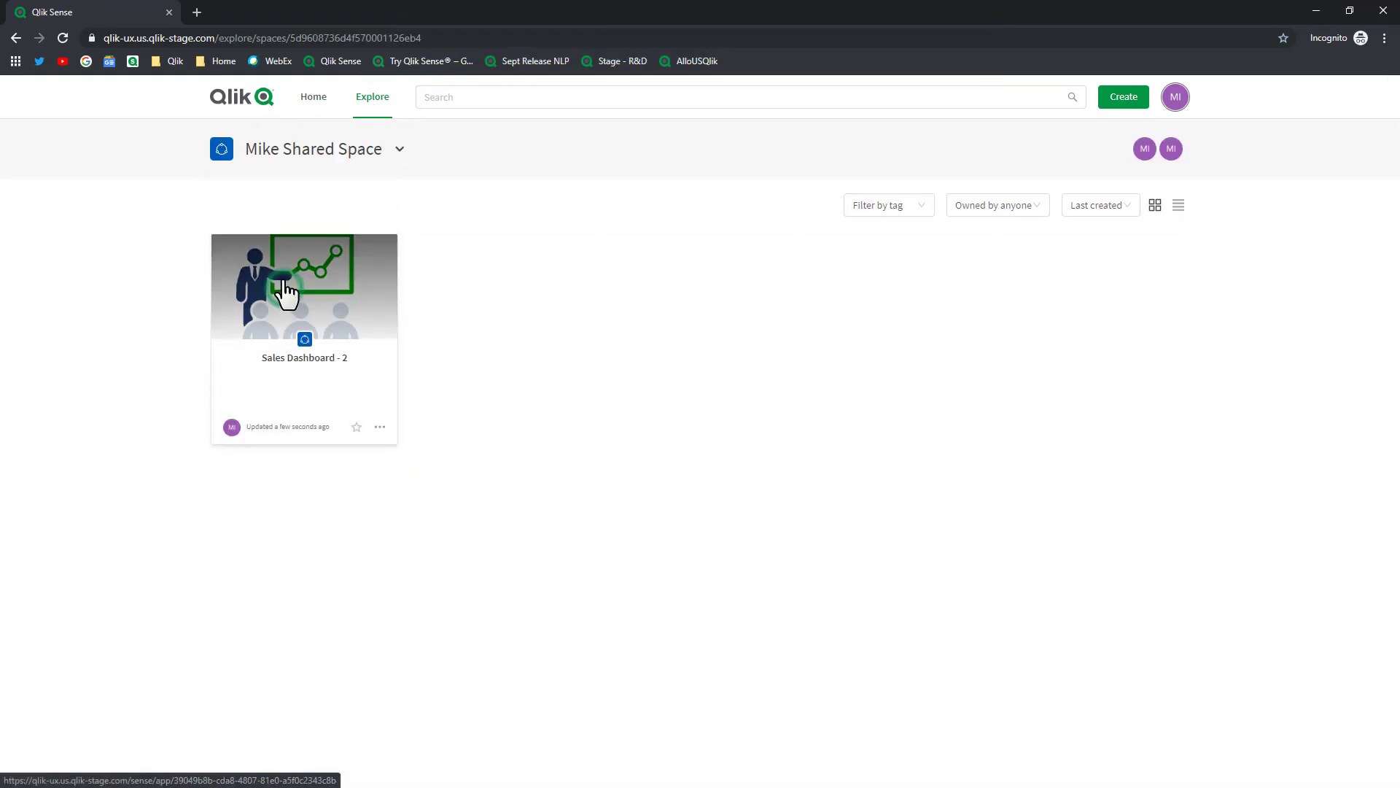
click(328, 322)
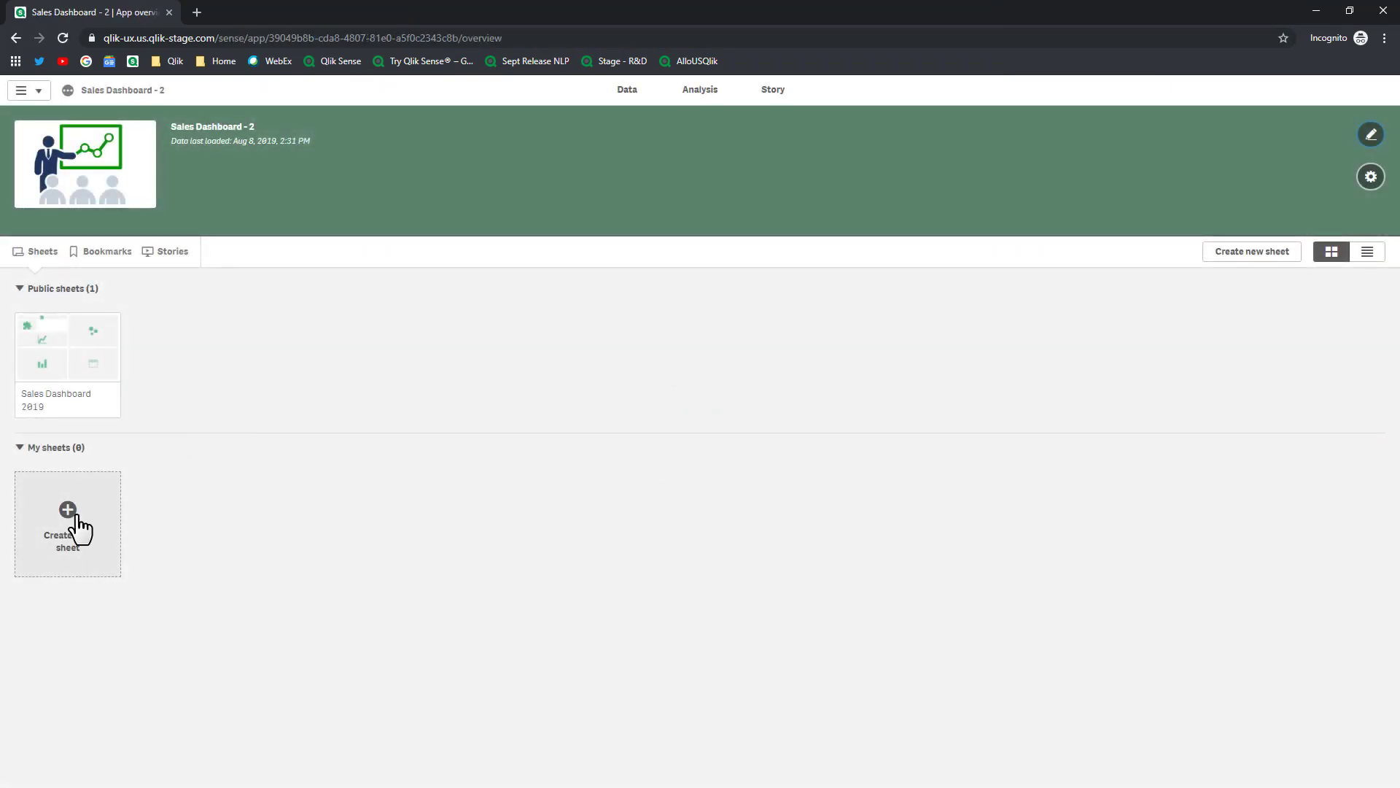
Create a new private sheet in the Sales Dashboard - 2 app and open it for editing
click(78, 518)
click(94, 516)
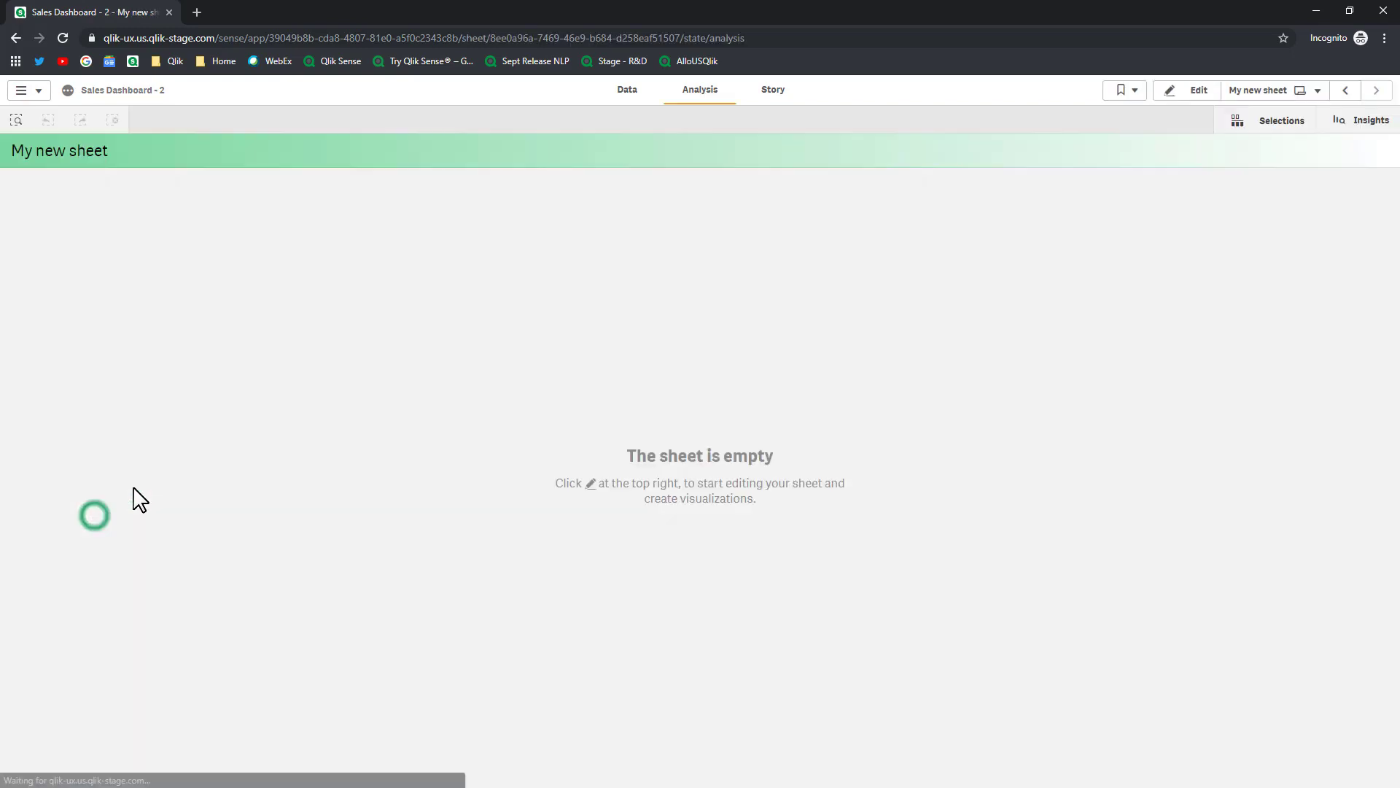
click(1189, 91)
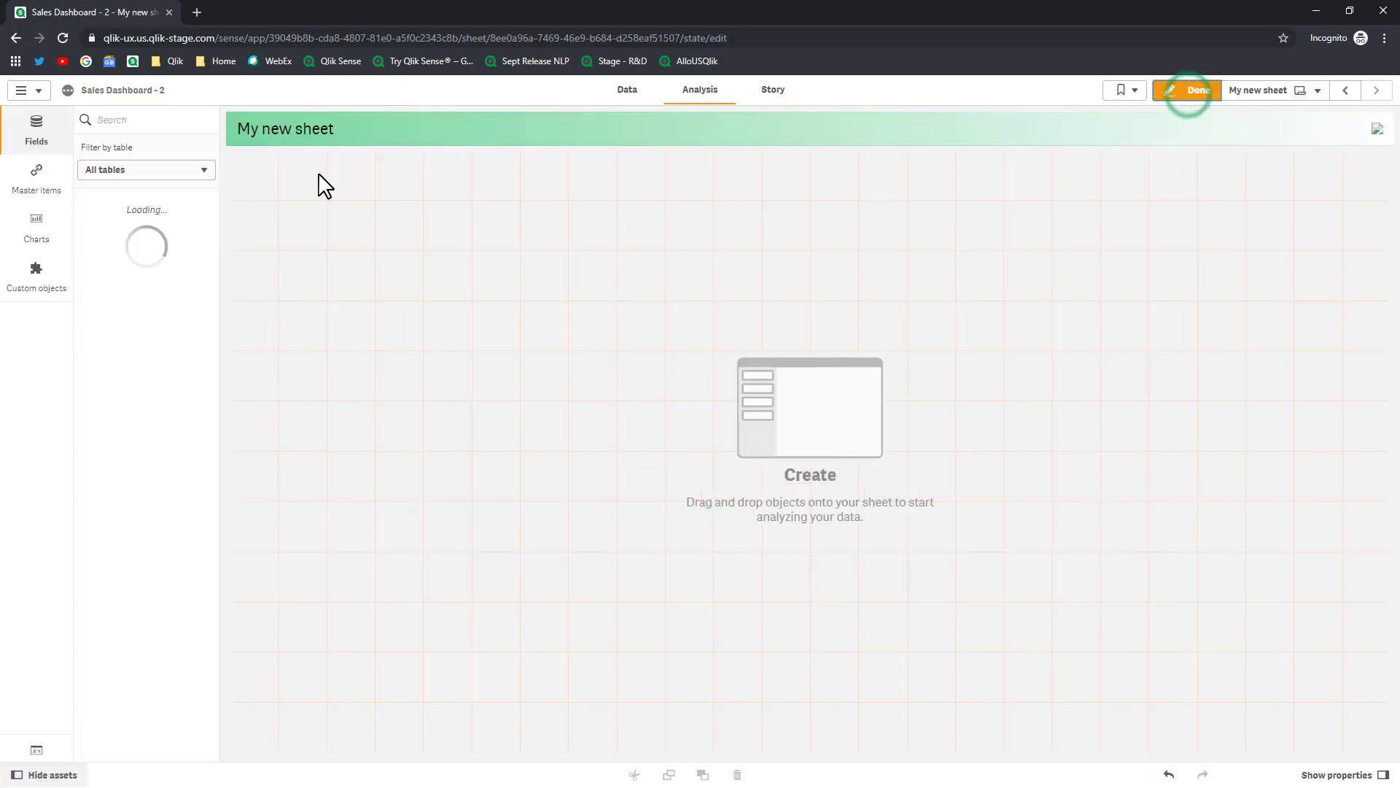
Add a bar chart to the new sheet with CategoryName as dimension and Sum(Sales) as measure
click(37, 233)
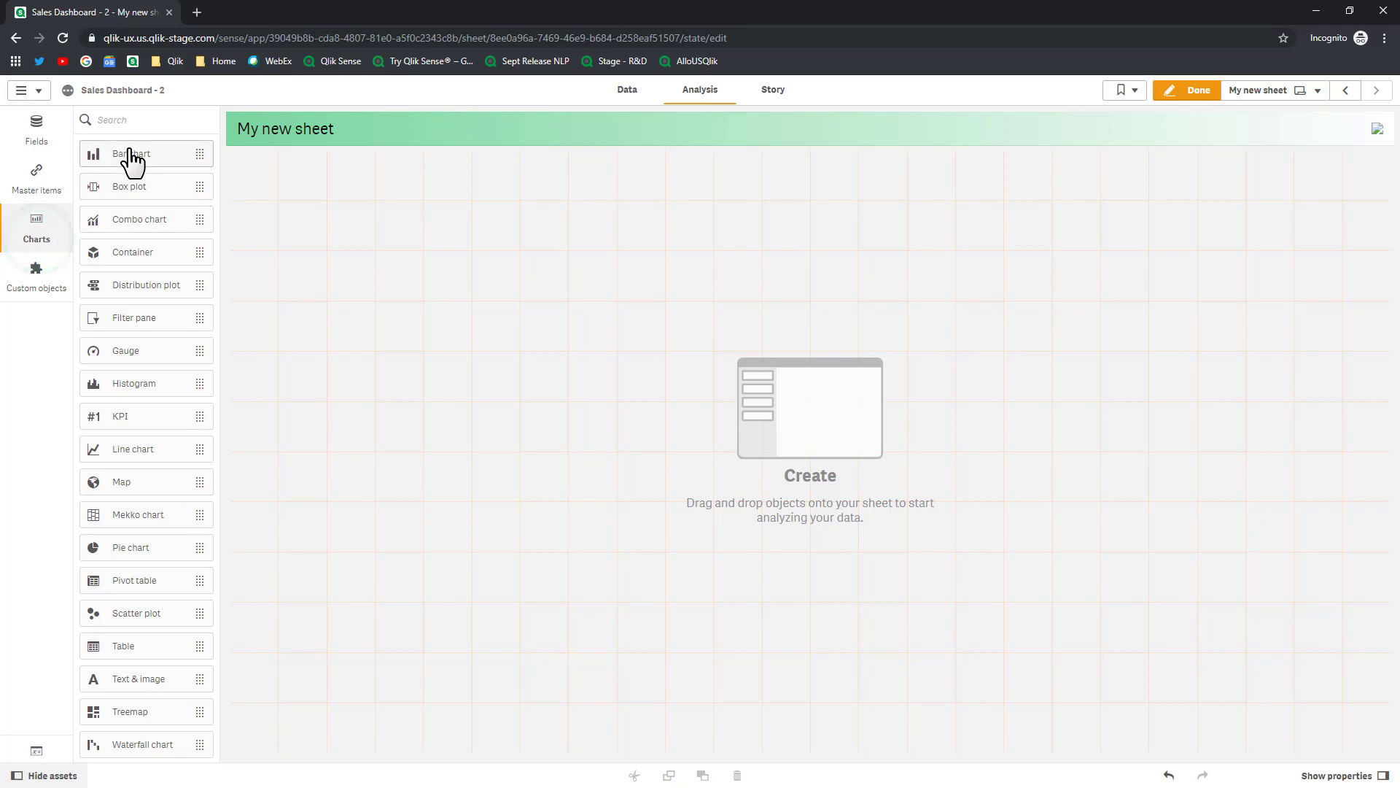
drag(135, 154, 366, 253)
click(501, 309)
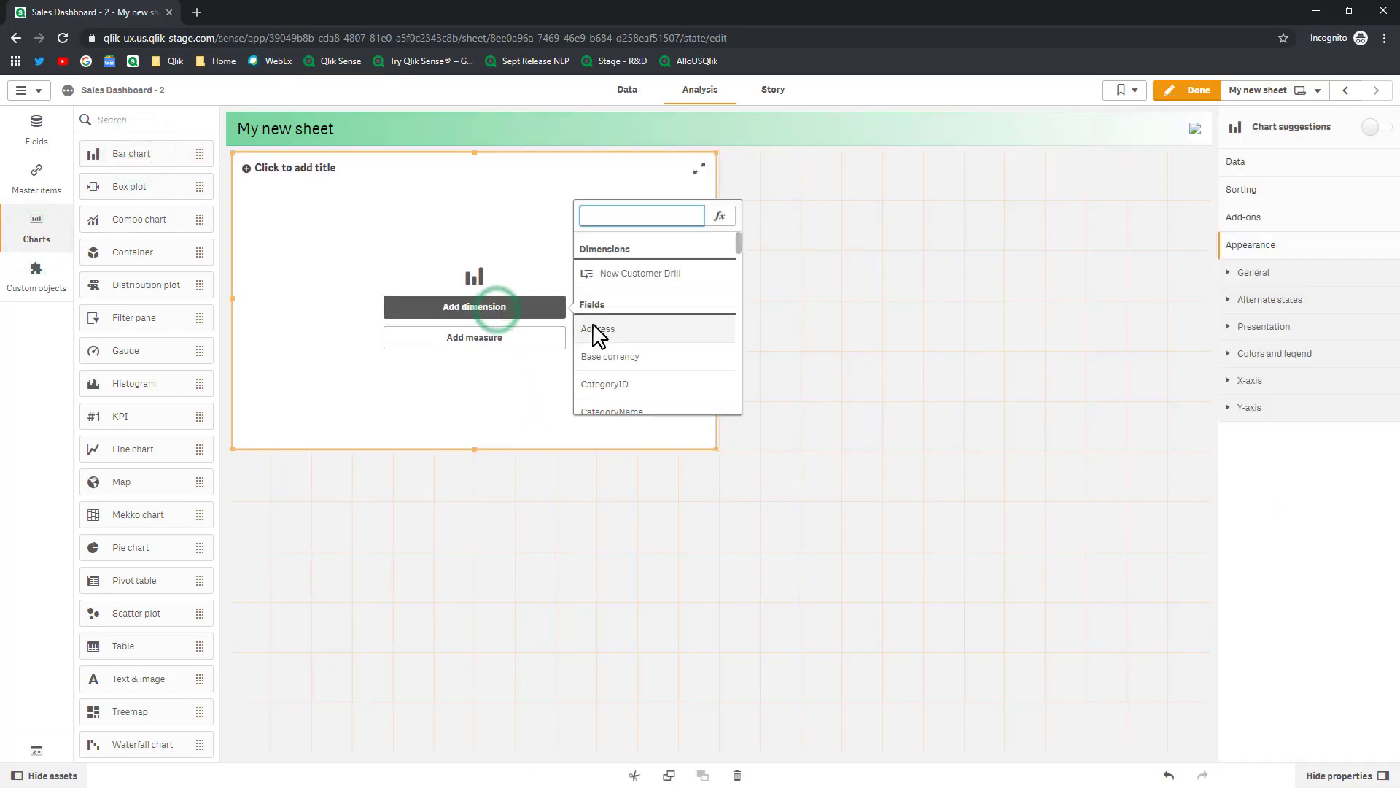
click(620, 403)
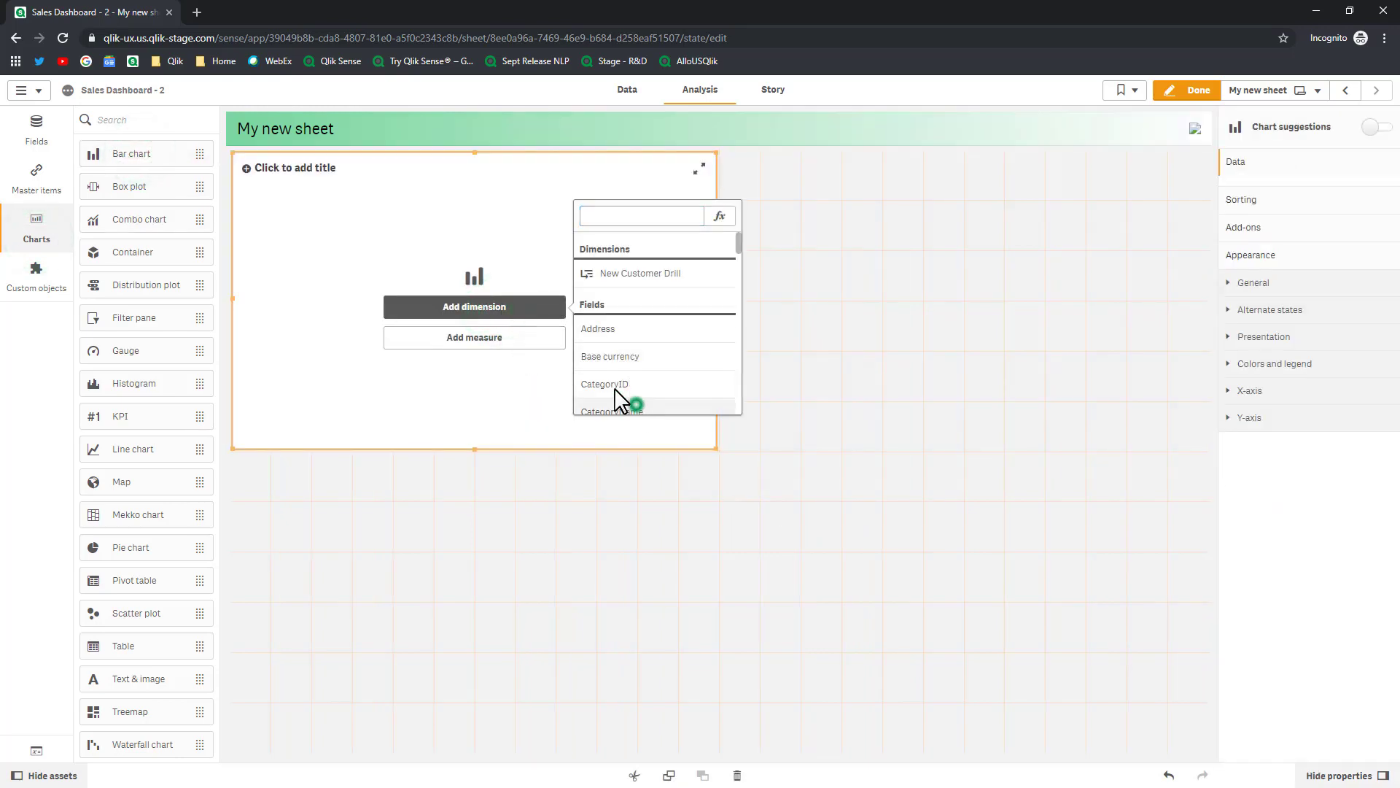
click(522, 340)
text(sales)
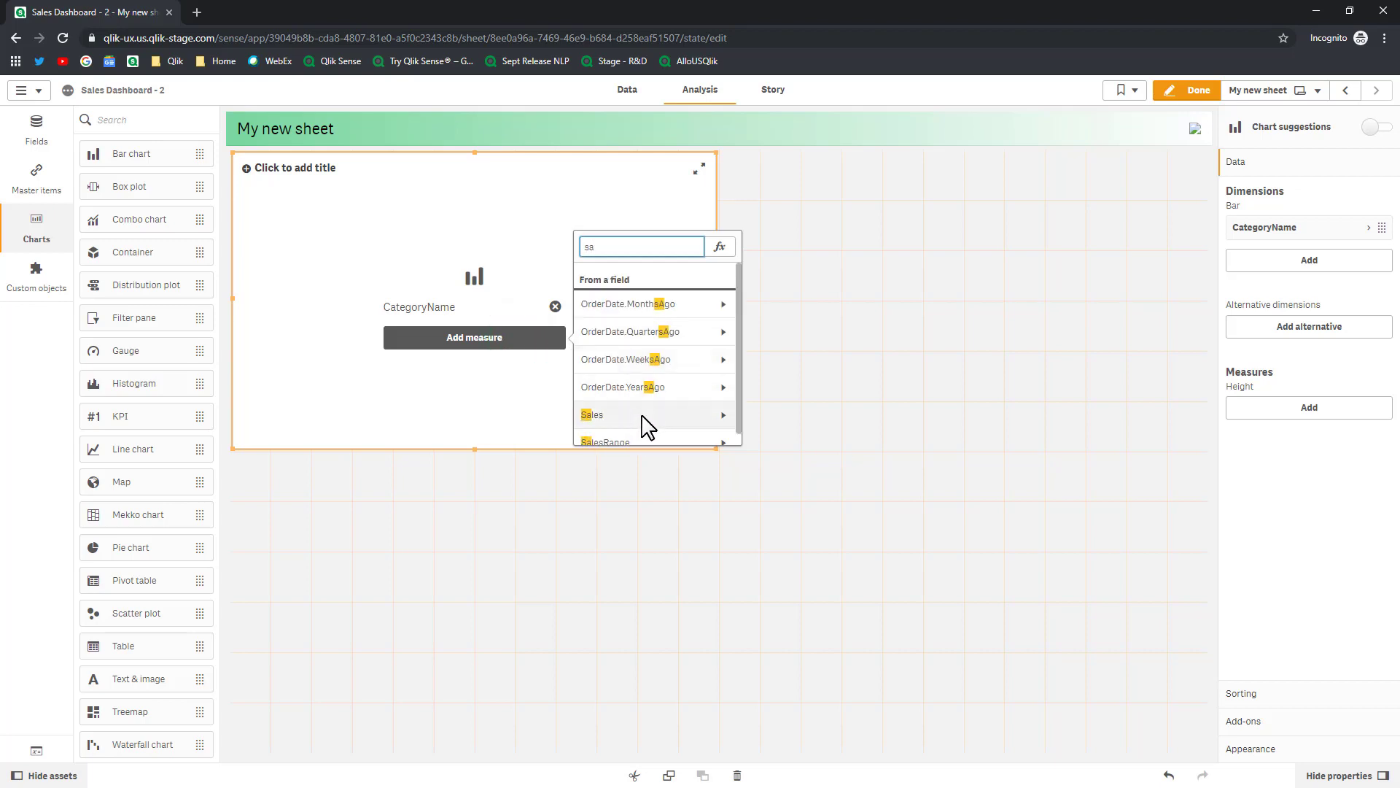
click(641, 415)
click(626, 295)
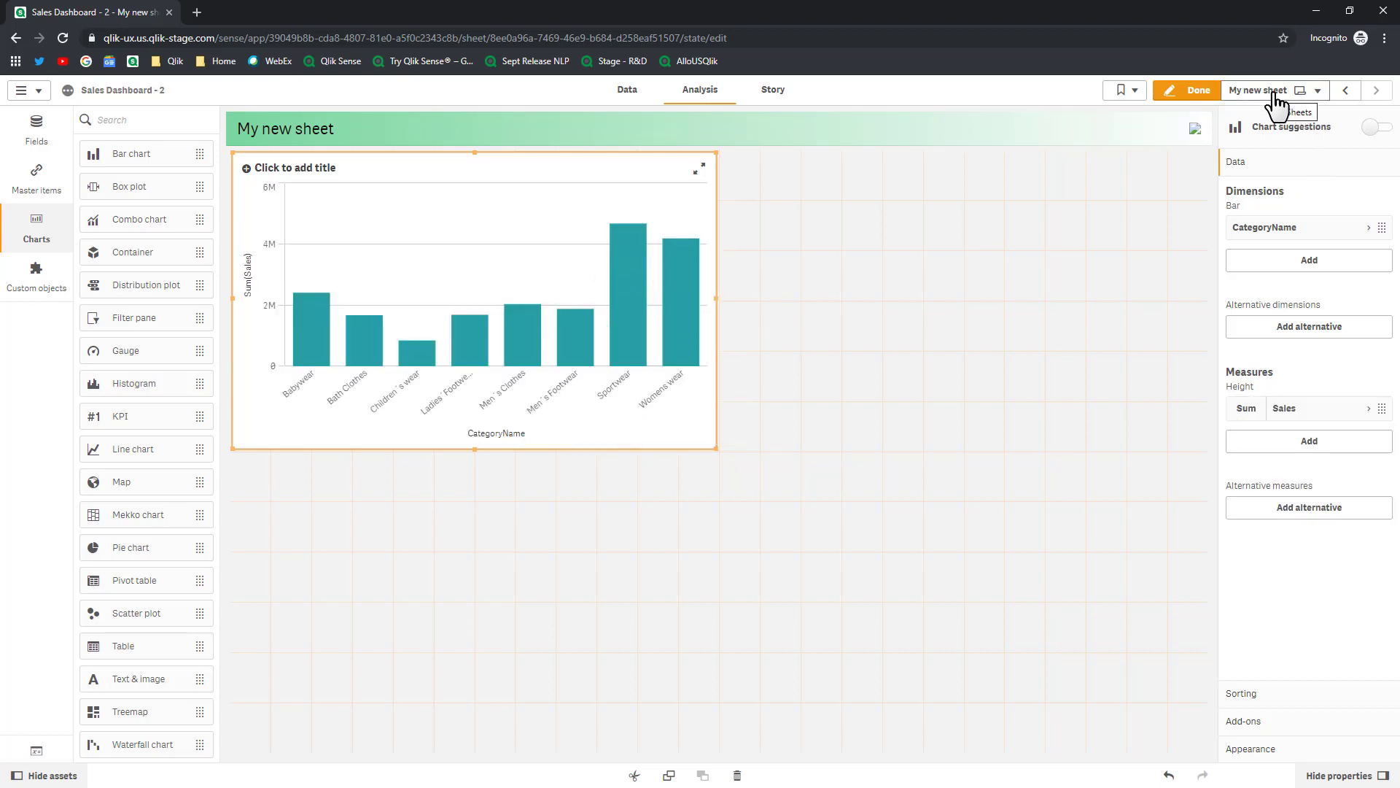
Return to the app overview and make the new bar chart sheet public
click(38, 92)
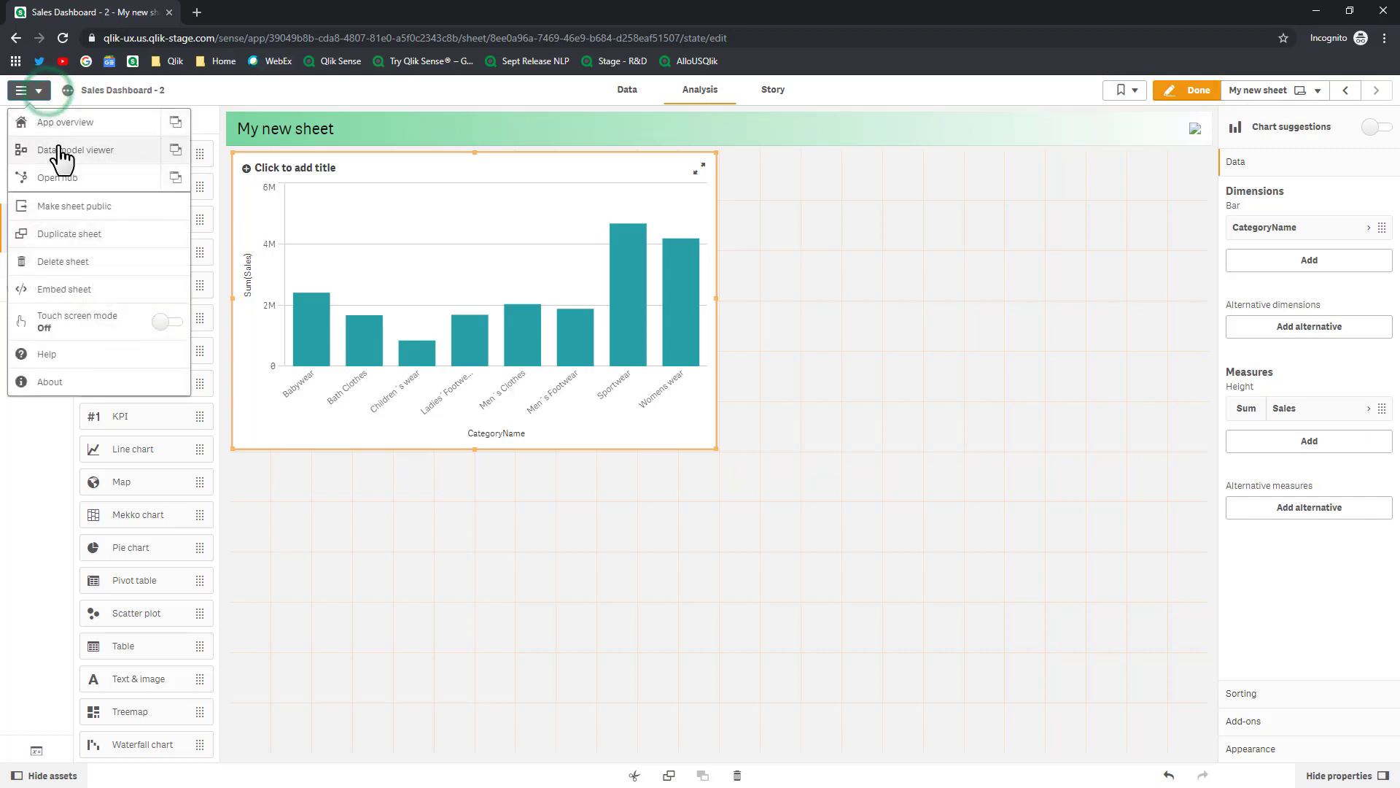
click(66, 126)
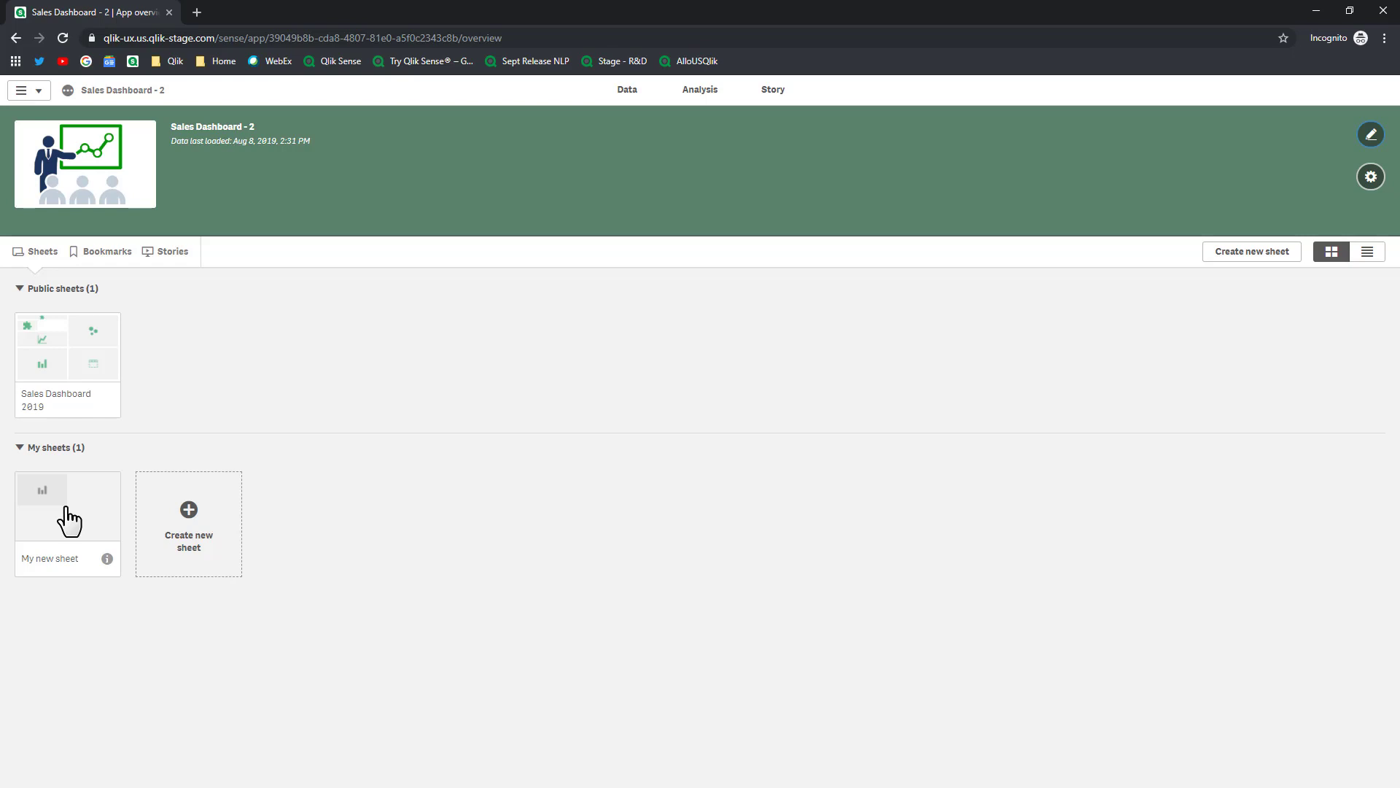
right_click(66, 515)
click(88, 520)
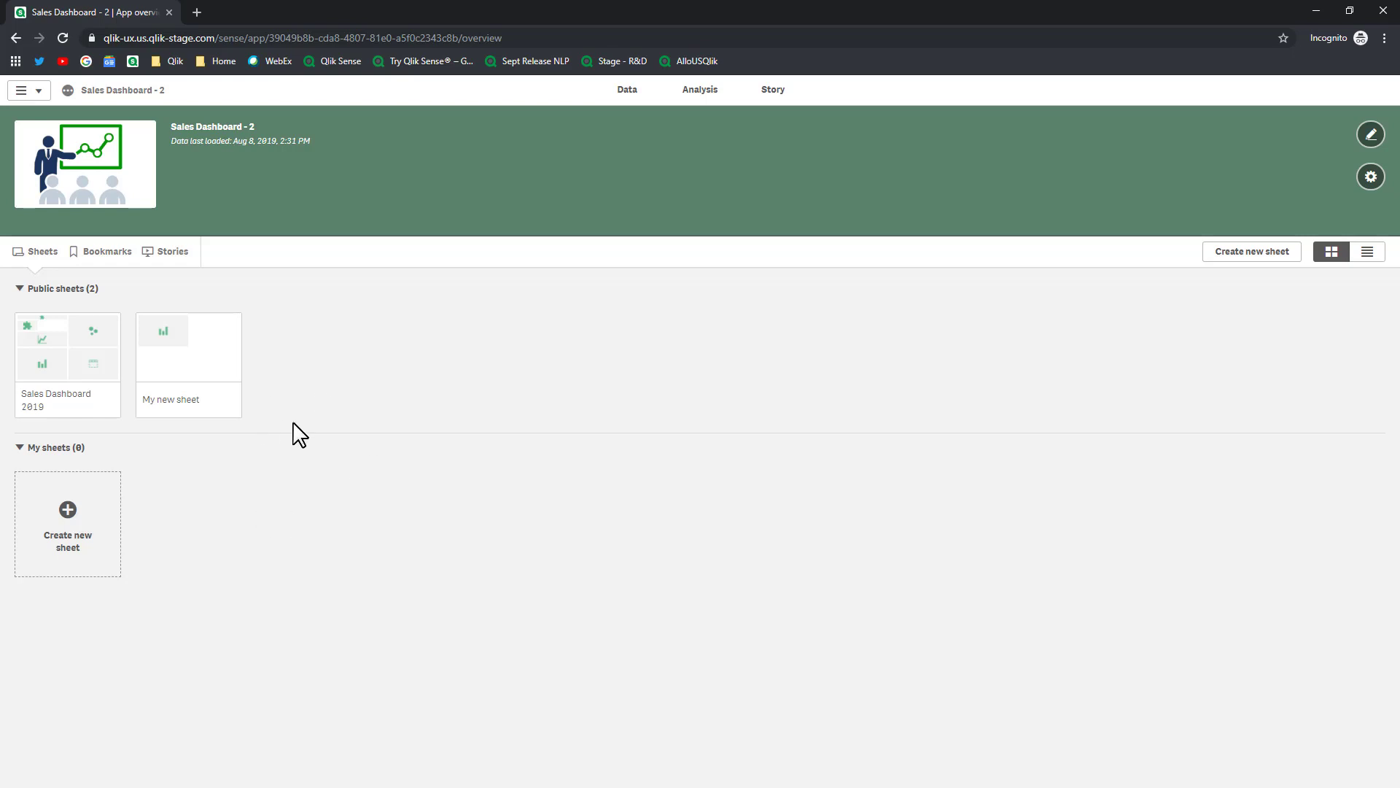
Switch to the space owner's session, find the shared space by the owner's first name and open it
key(ctrl+shift+n)
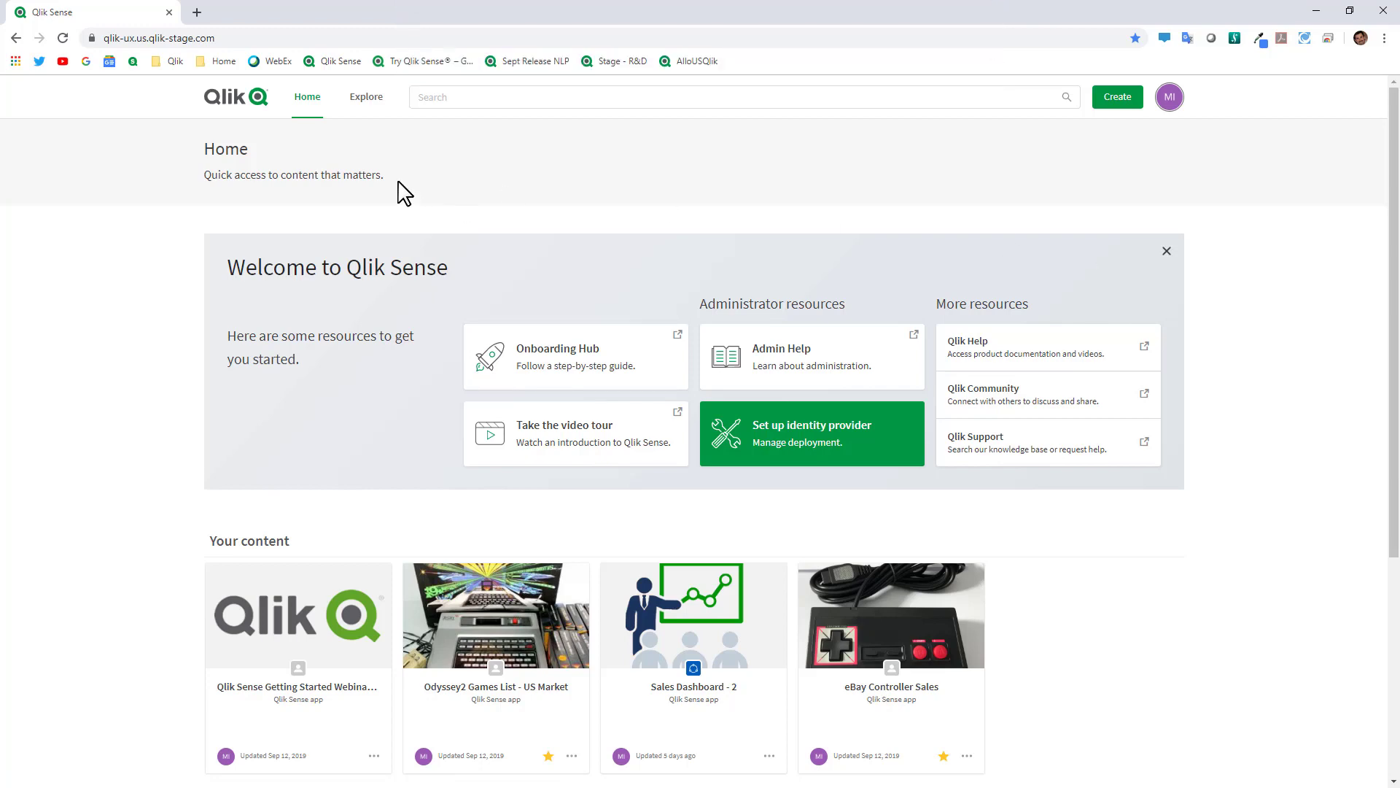
click(364, 99)
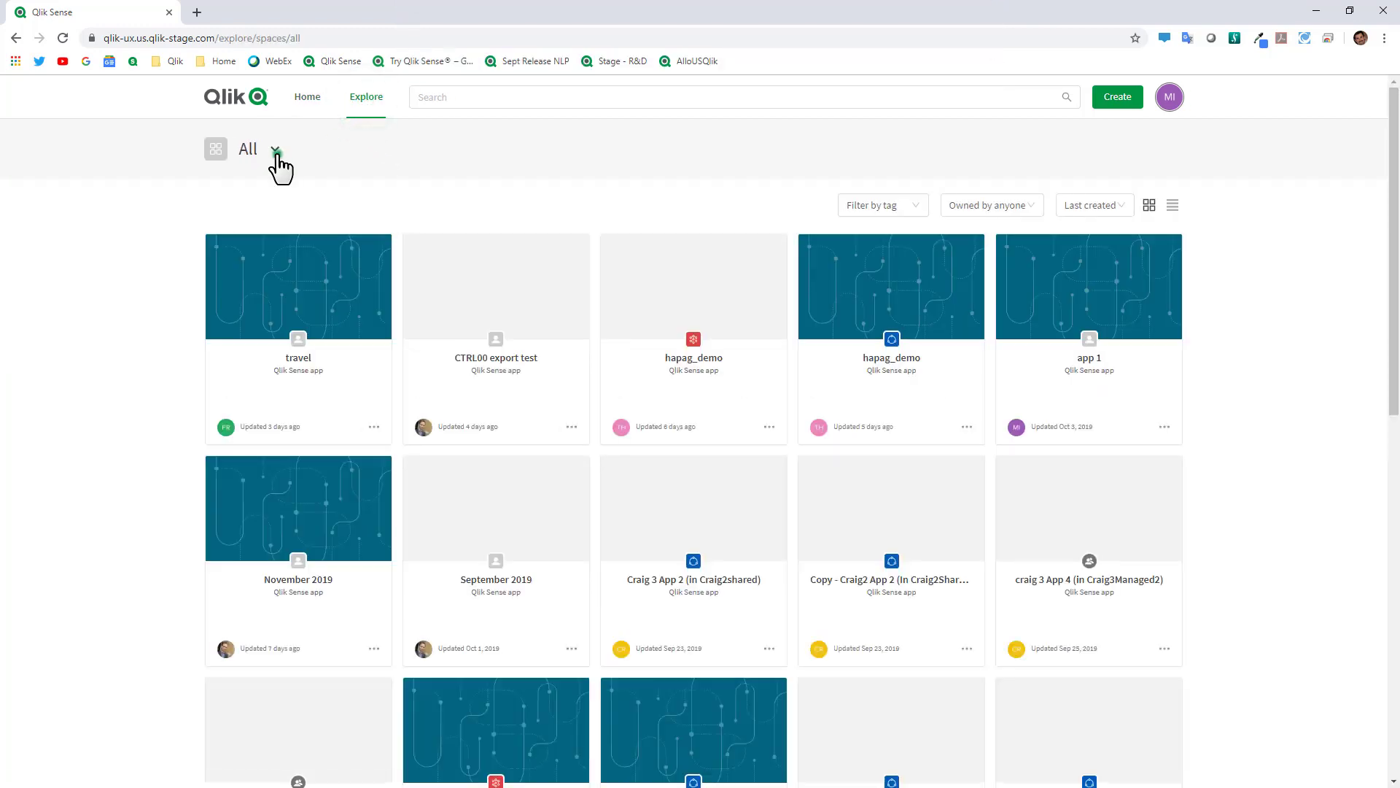
click(276, 151)
click(274, 194)
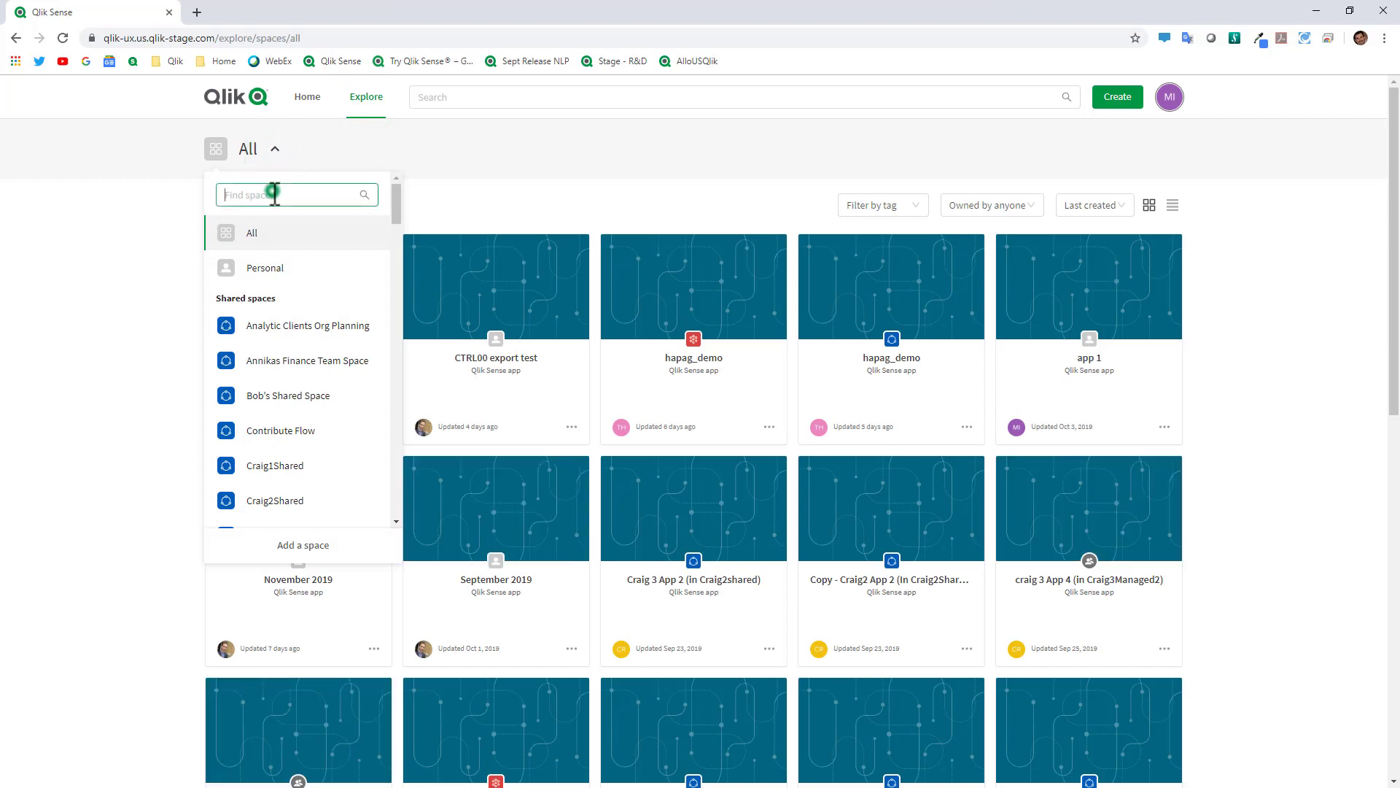
text(mik)
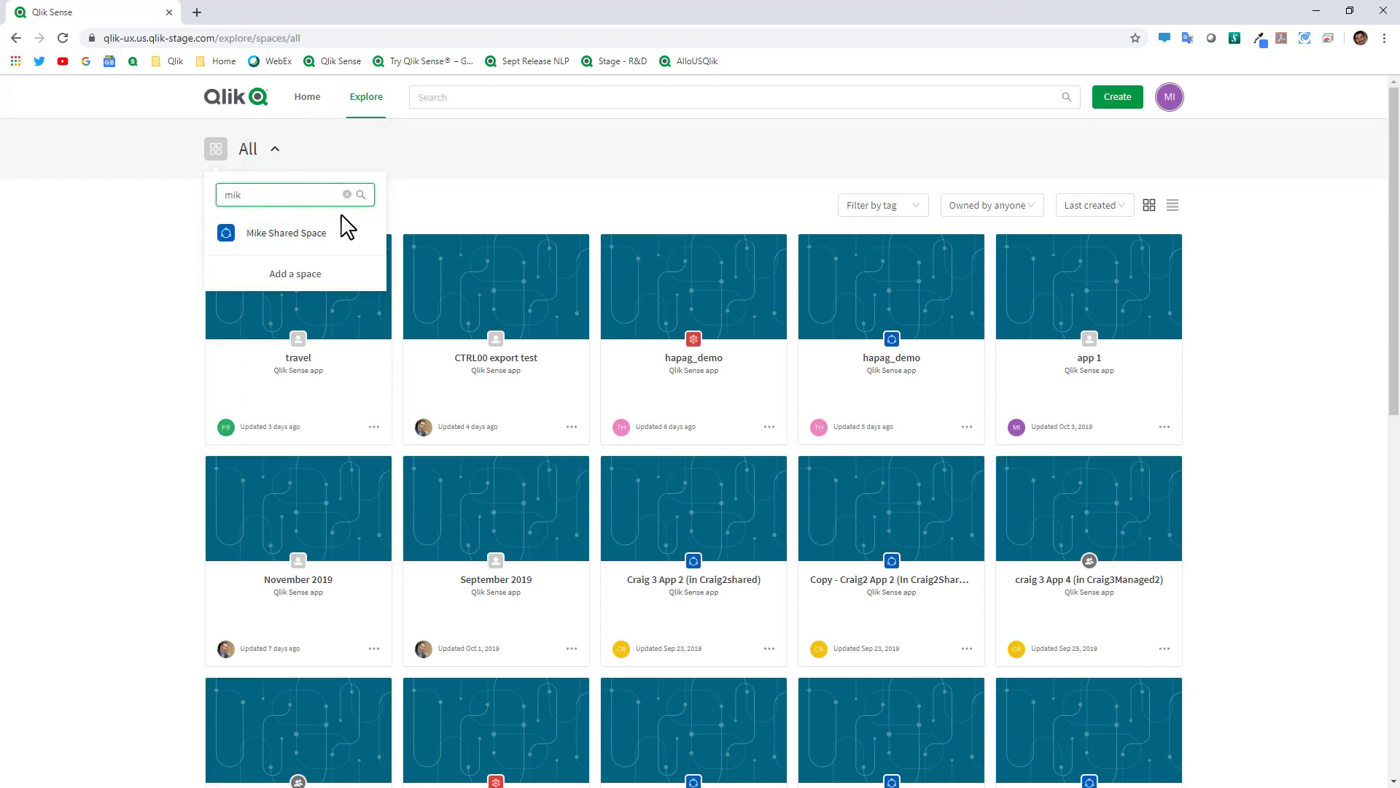
click(334, 237)
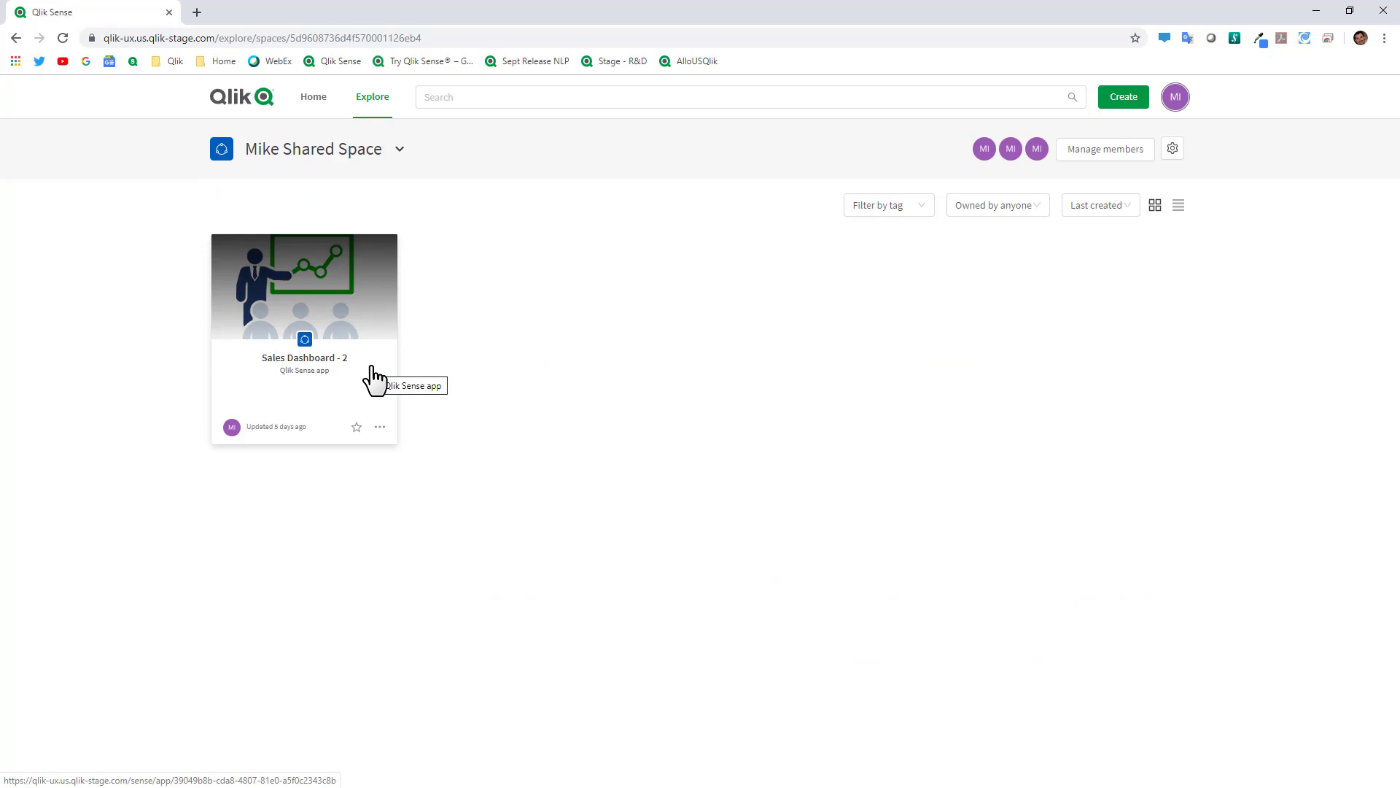
Create a space of type Managed, named with the owner's first name followed by "Managed Space"
click(321, 154)
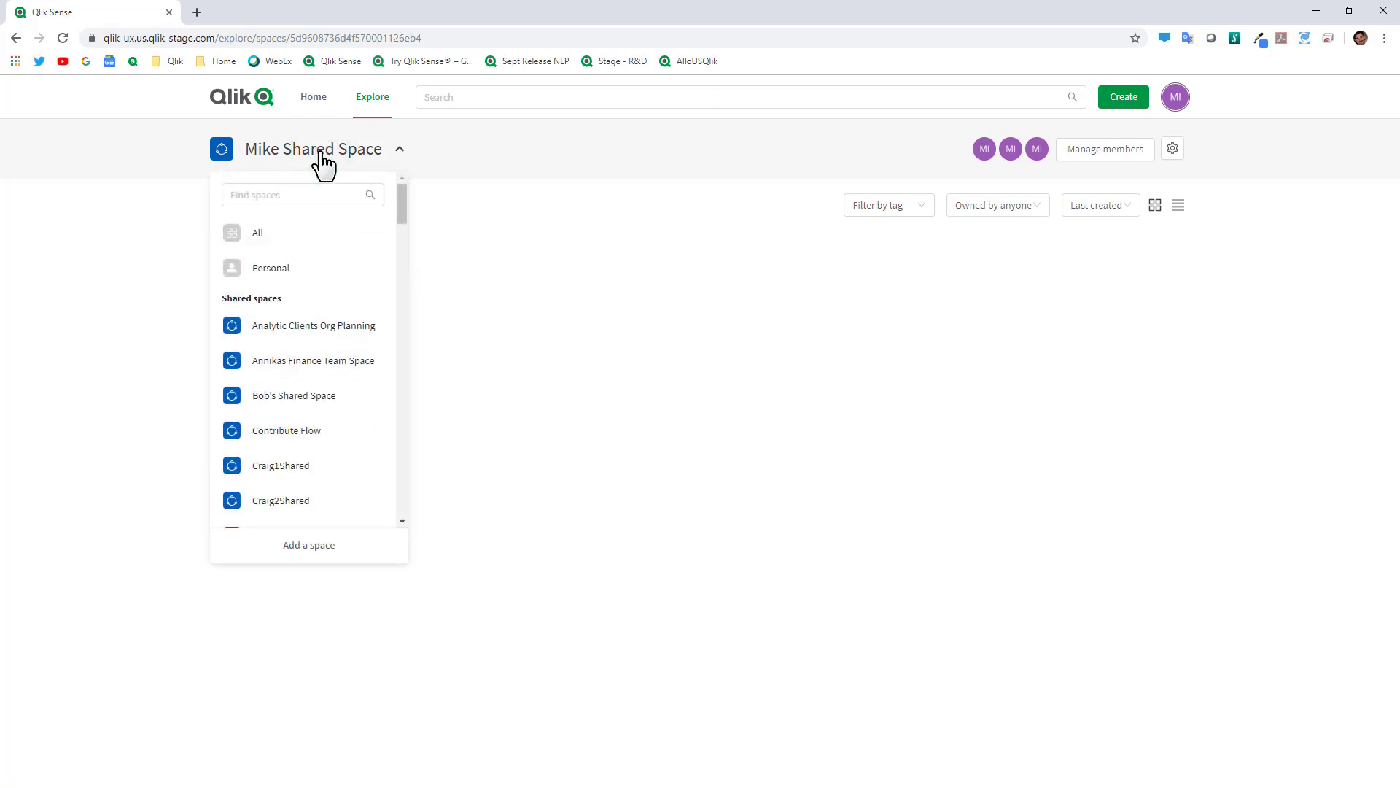
click(317, 552)
click(595, 240)
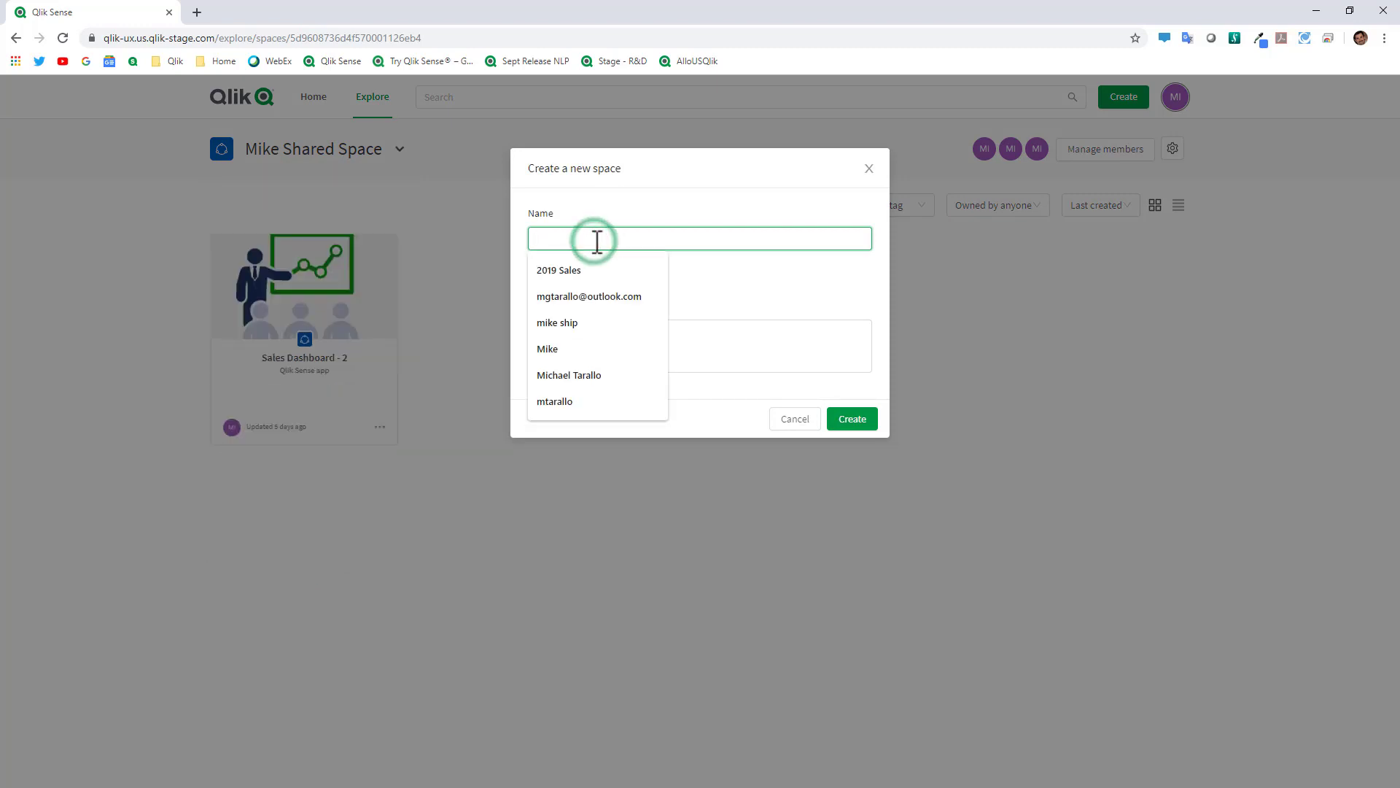
text(Mike)
text(Managed Space)
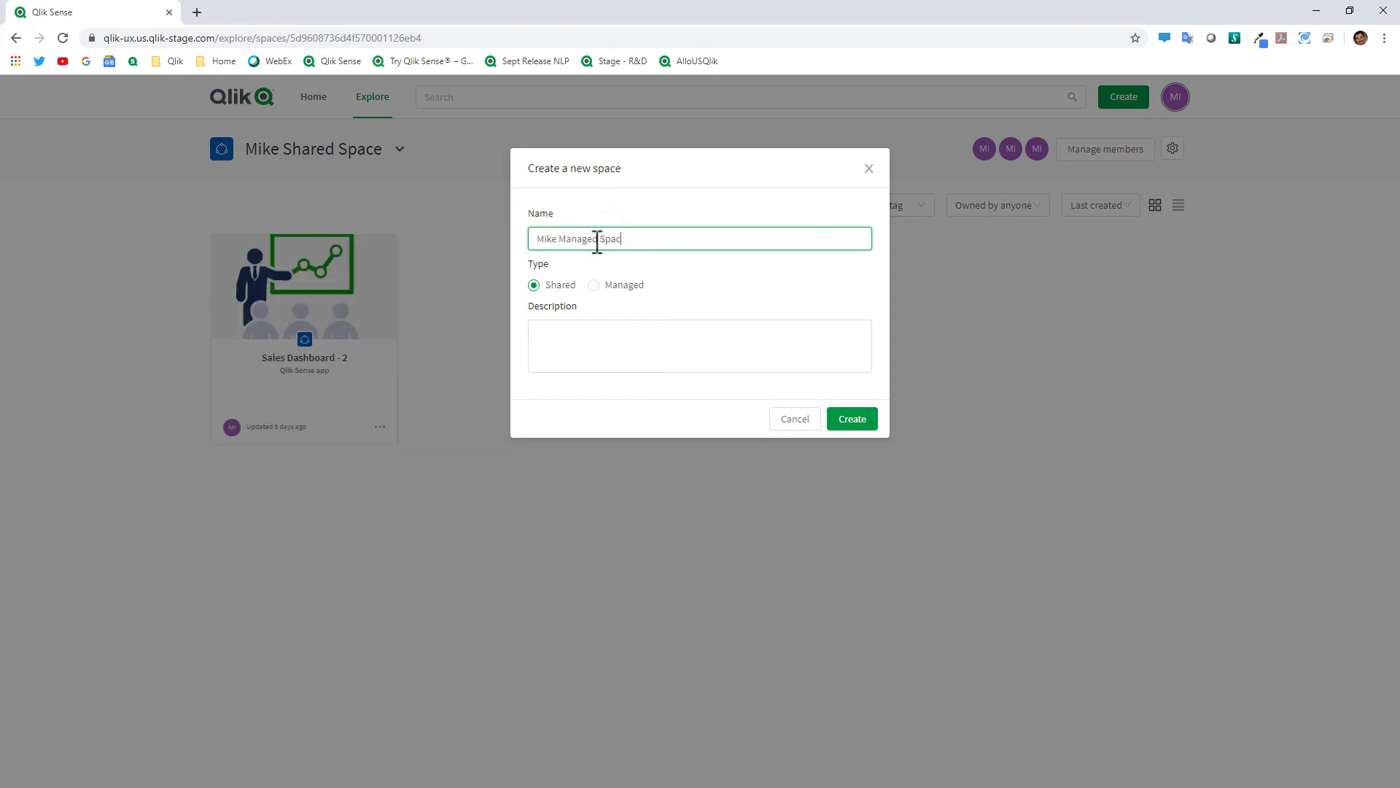
click(595, 287)
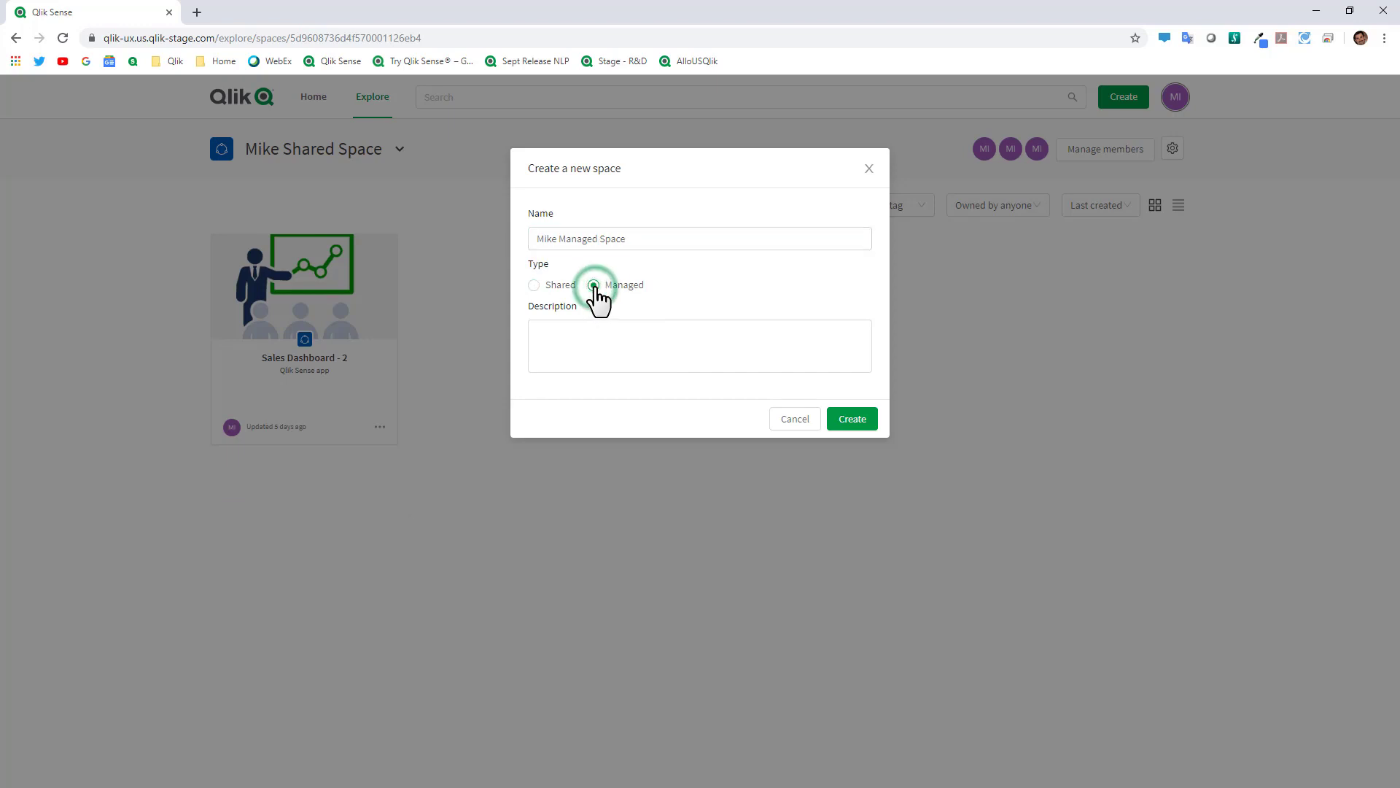
click(853, 420)
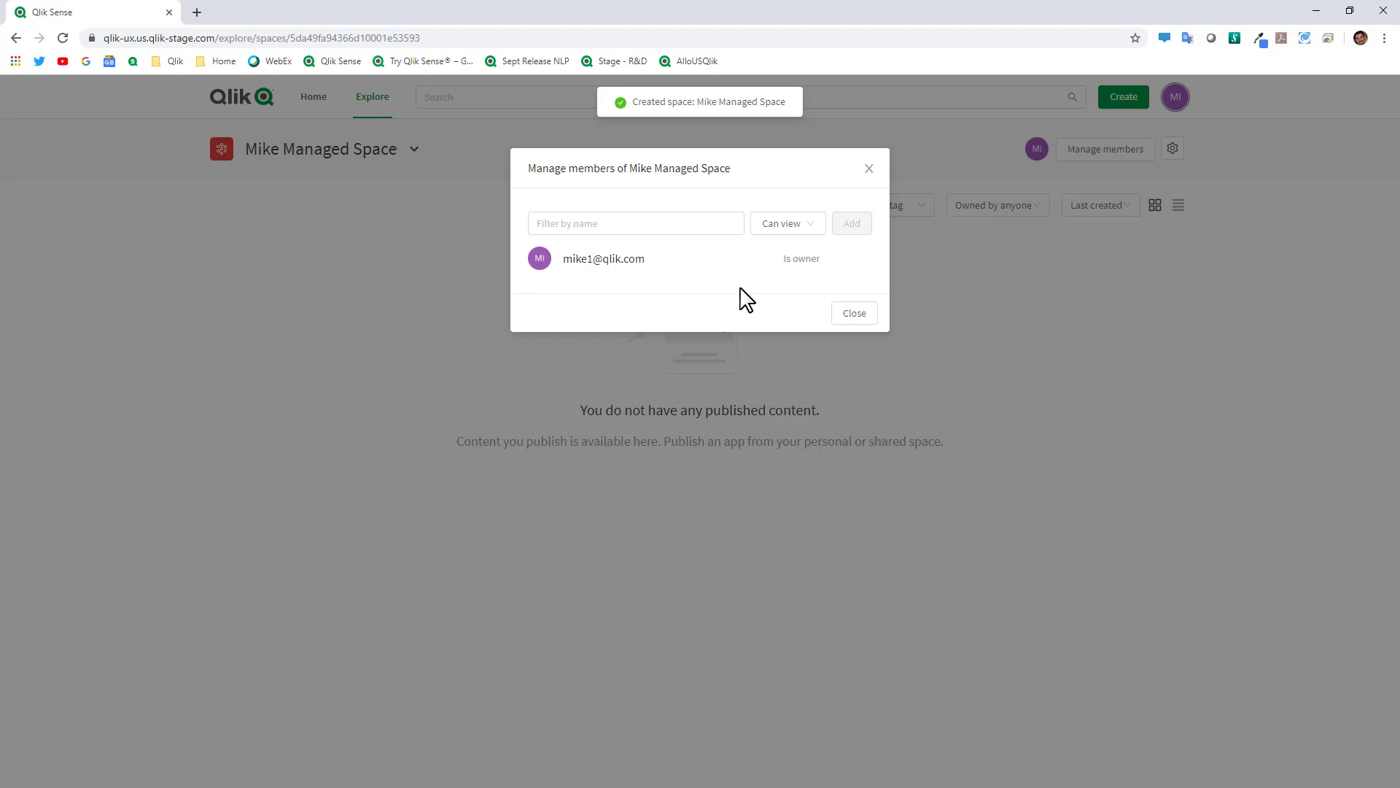
Add the second member to the managed space with the Can view, Can contribute, Can manage and Can publish roles
click(657, 222)
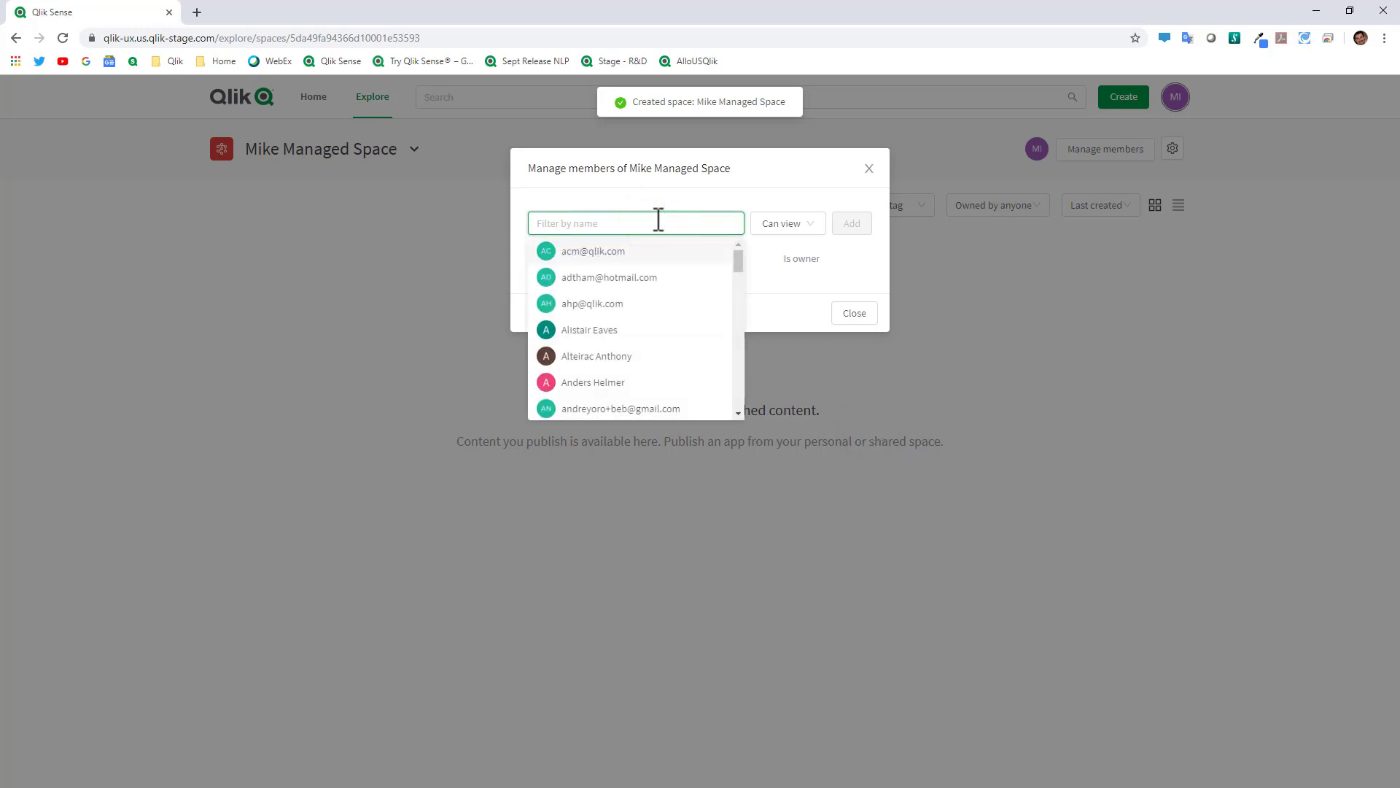
text(mik)
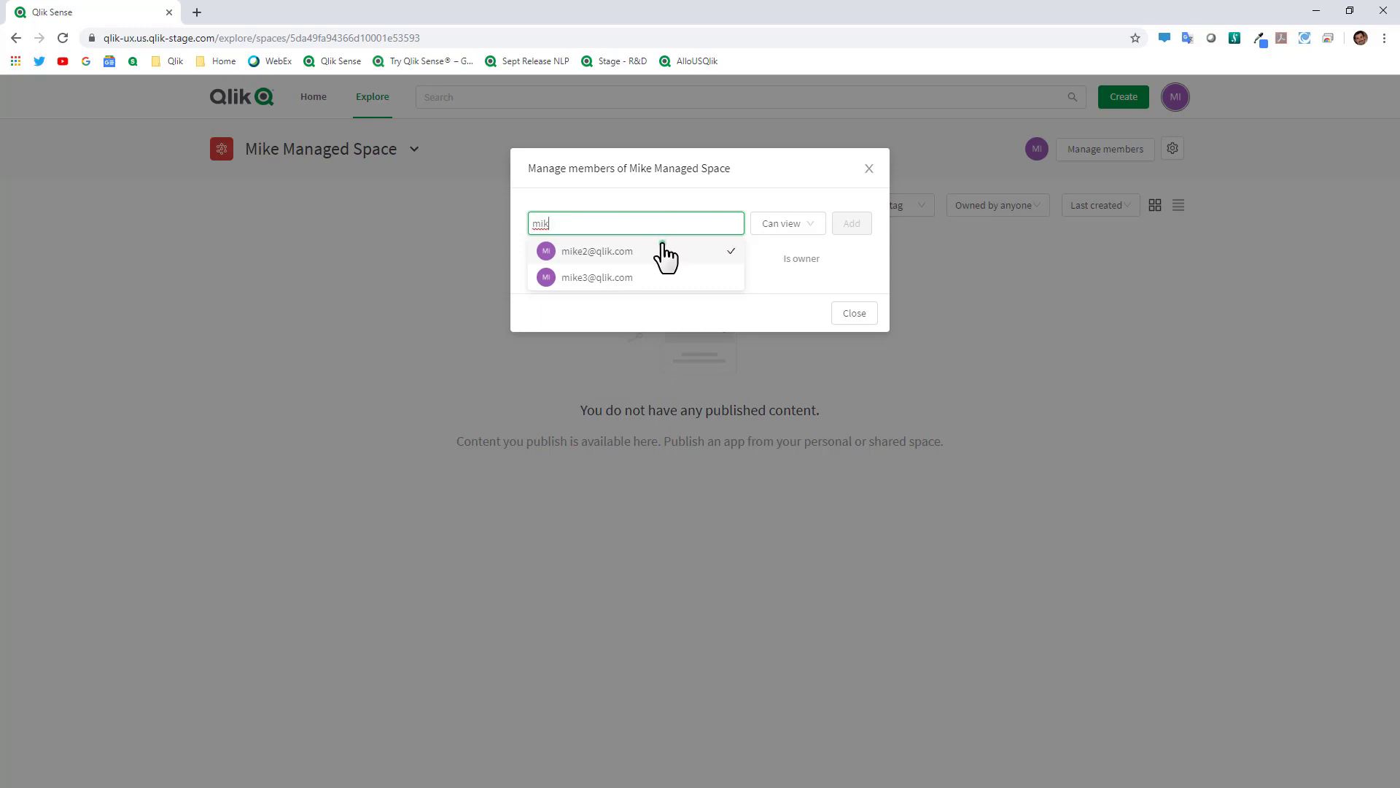
click(664, 252)
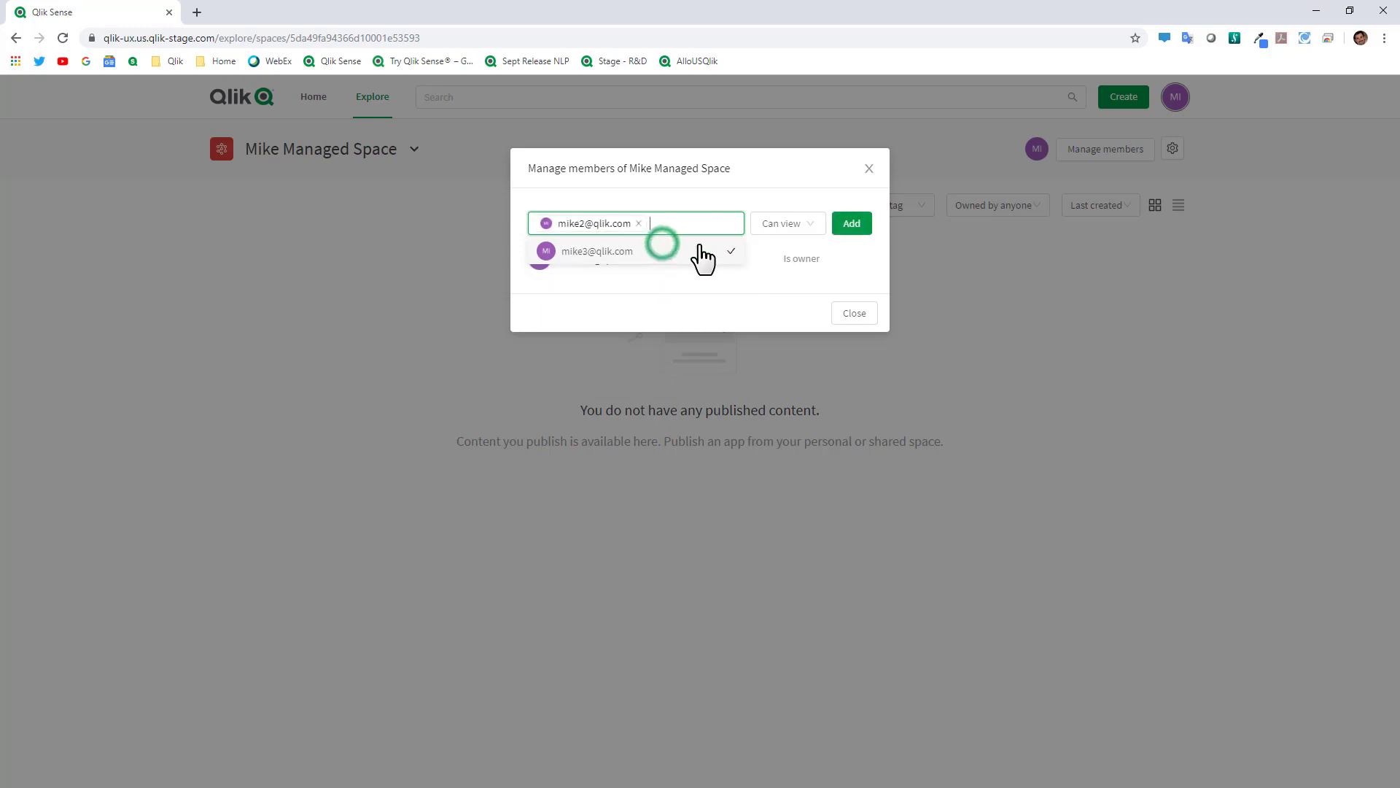
click(819, 231)
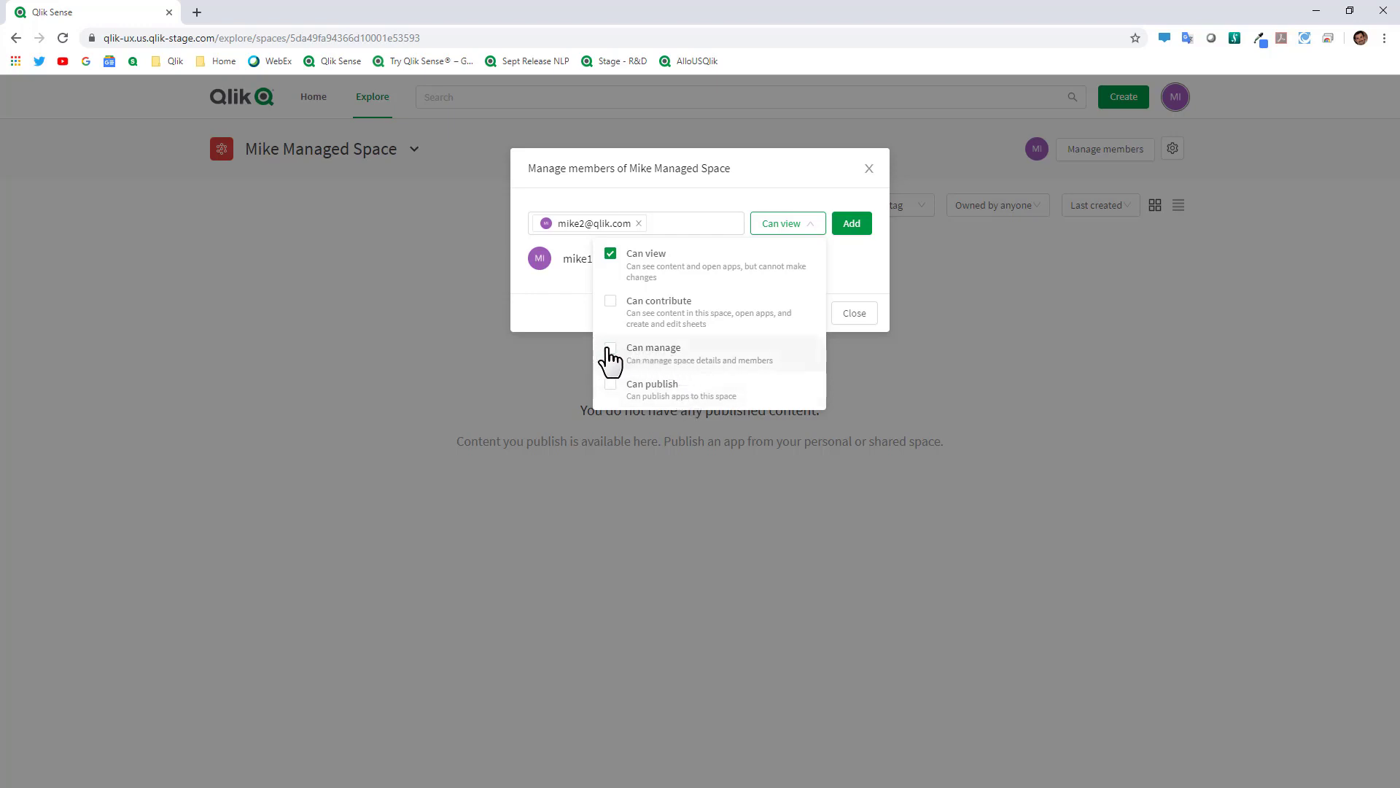
click(611, 301)
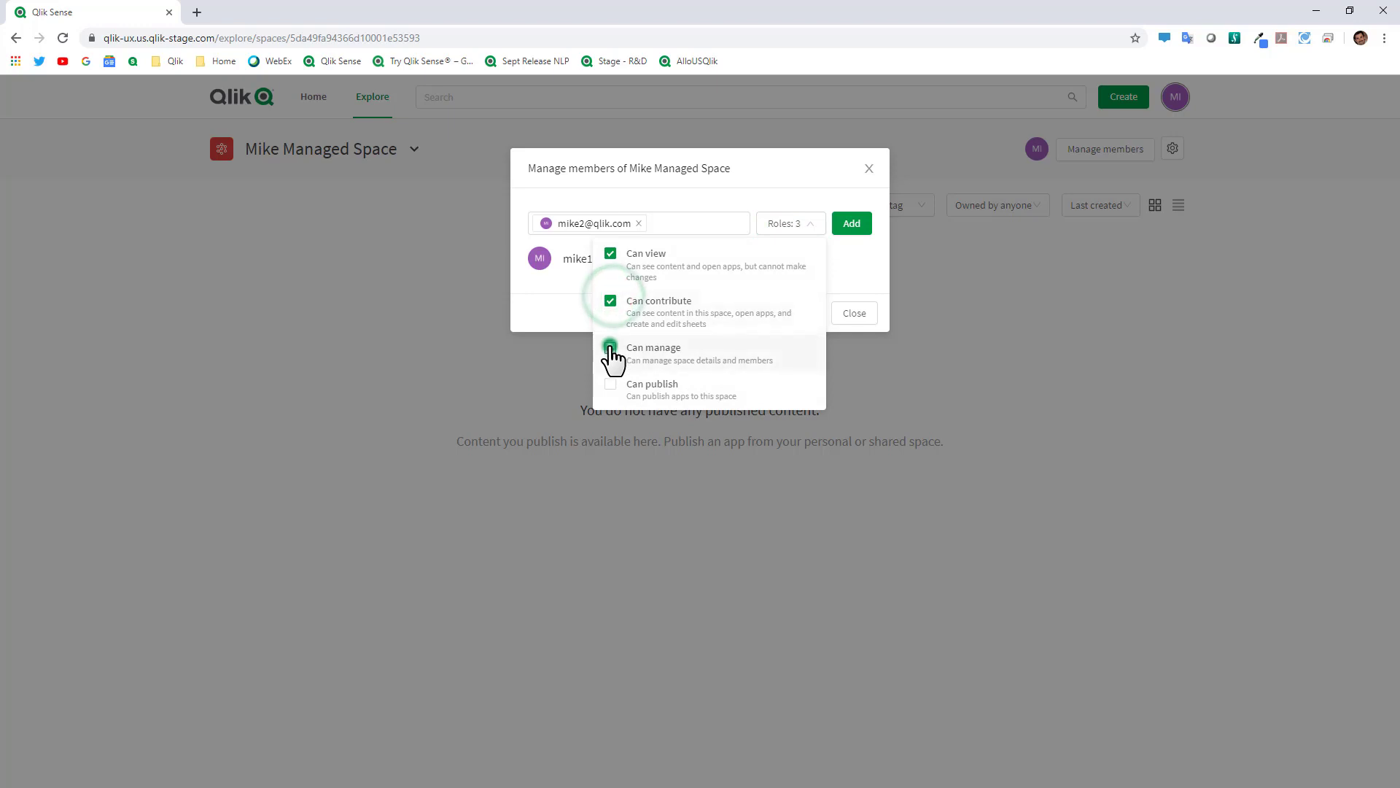
click(616, 357)
click(646, 393)
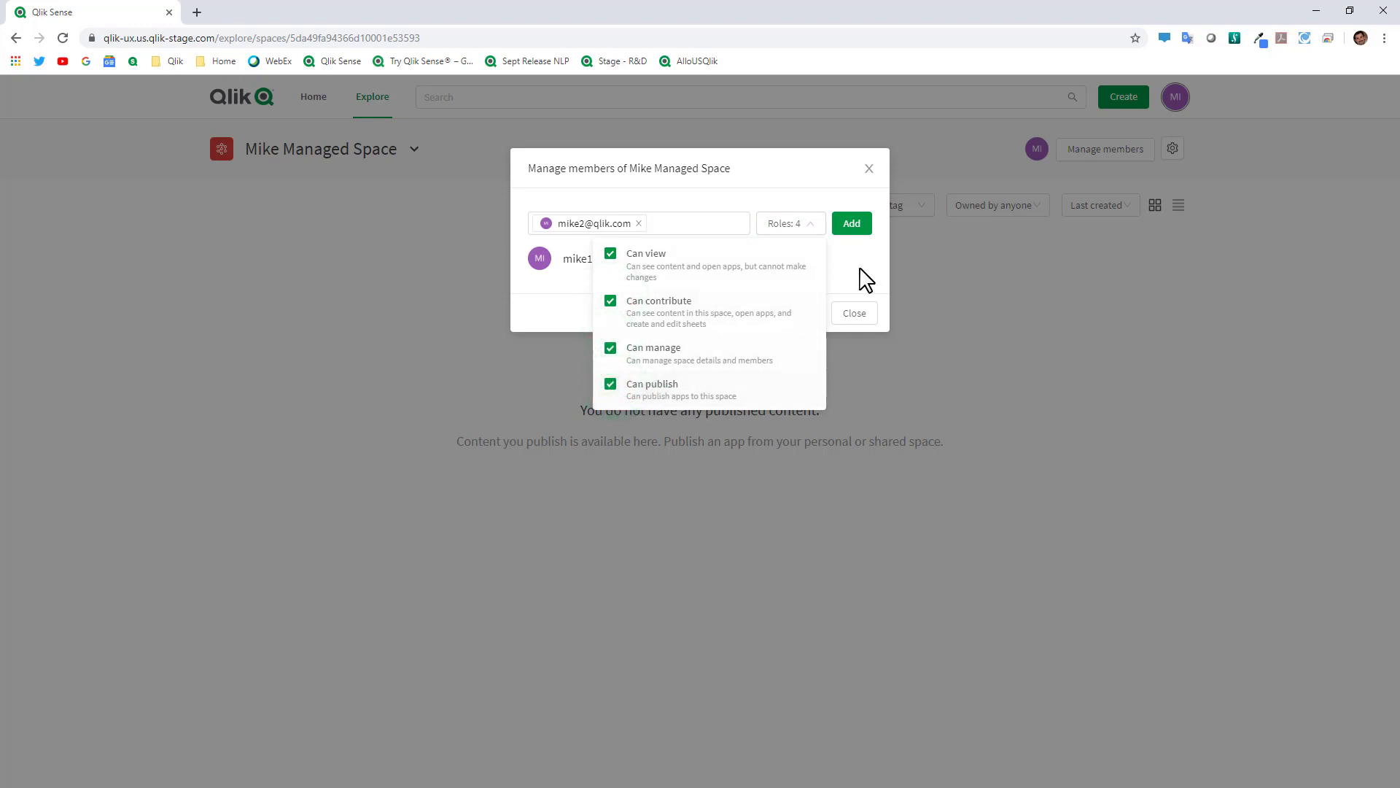
click(851, 226)
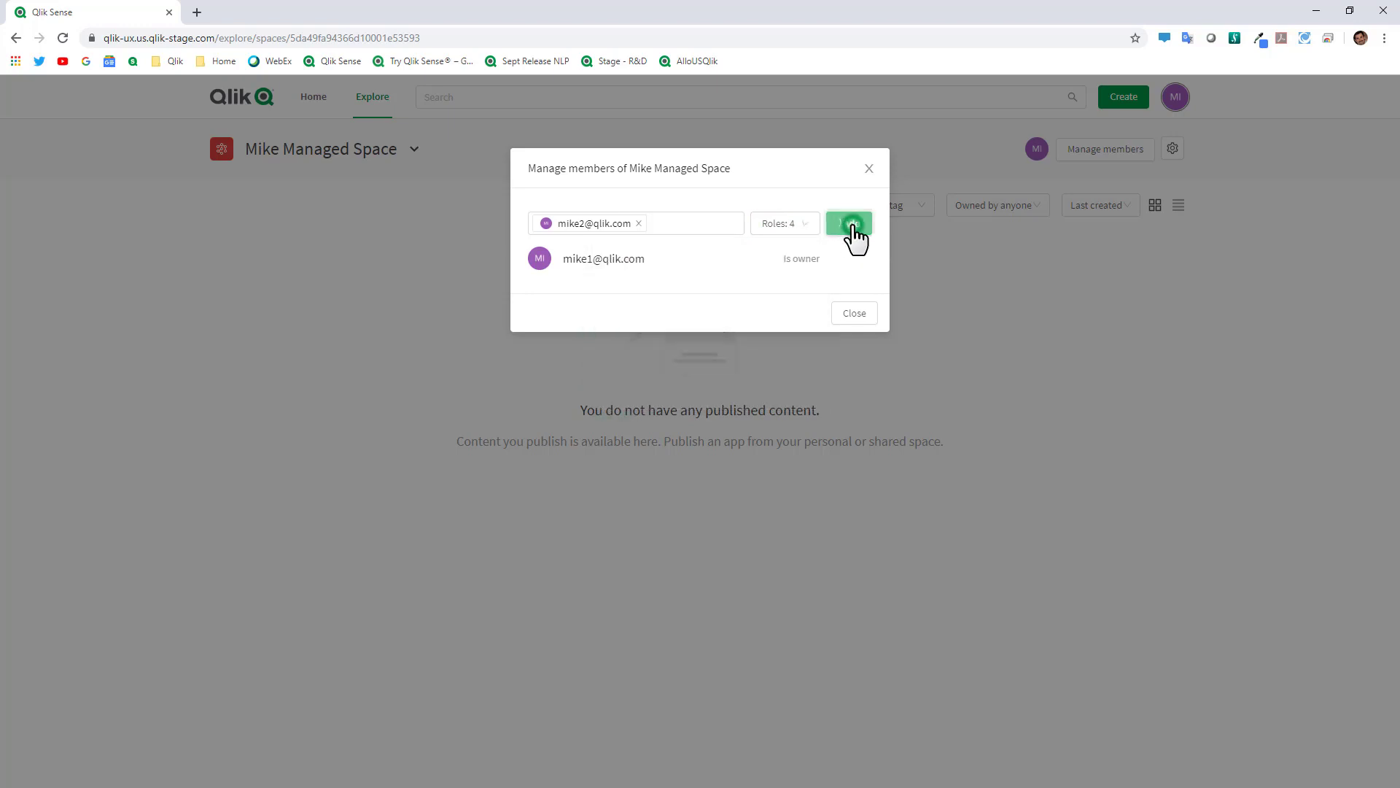
Add the third member to the managed space with the Can view role and close member management
click(682, 228)
text(m)
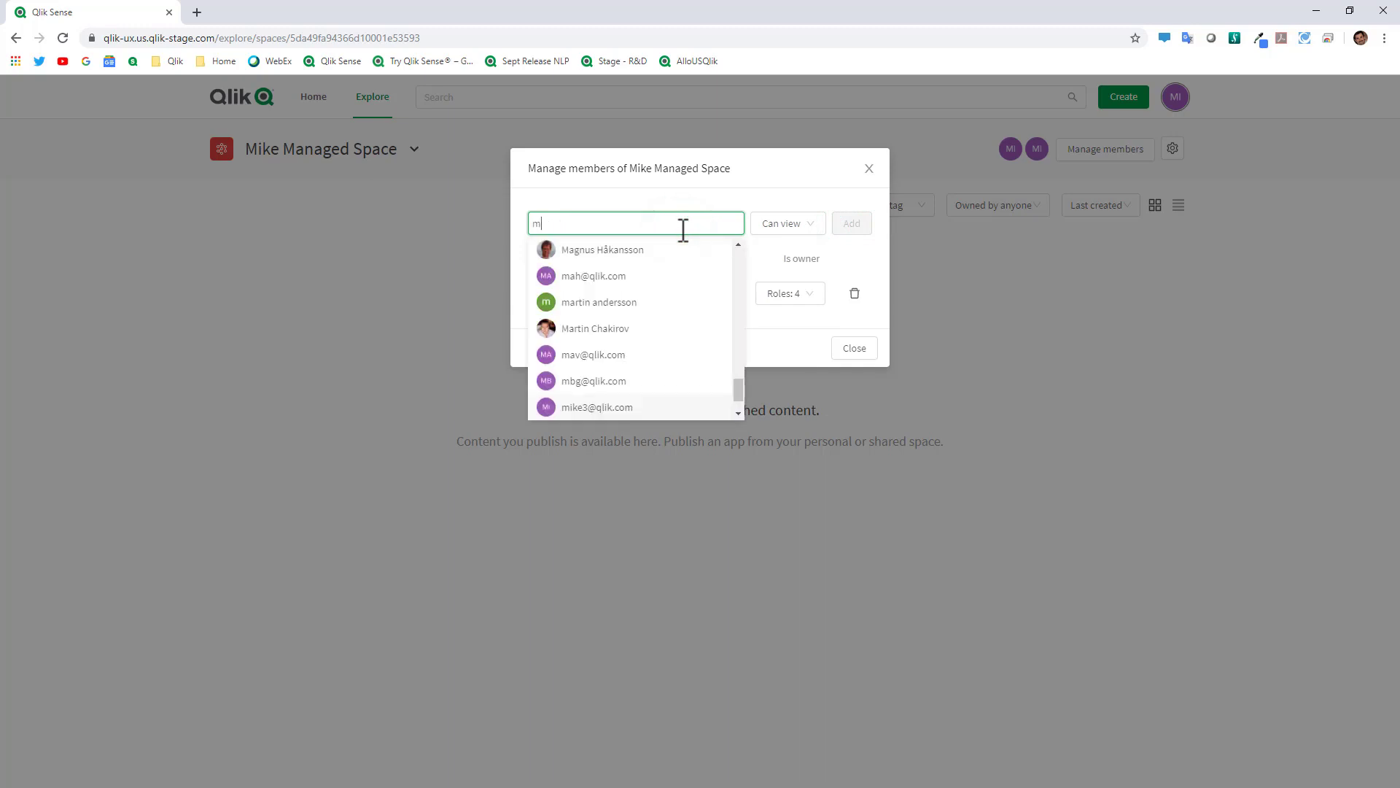
text(ik)
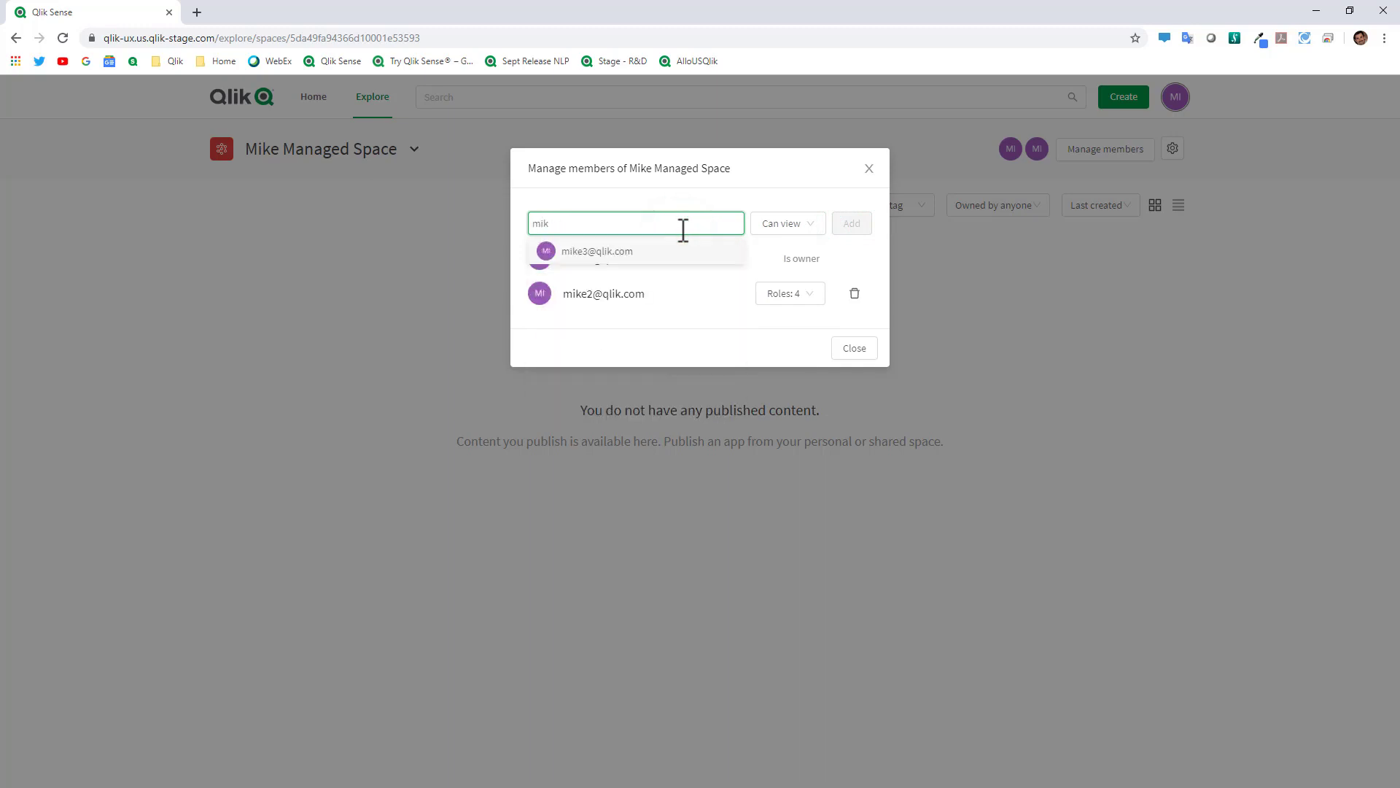
click(636, 255)
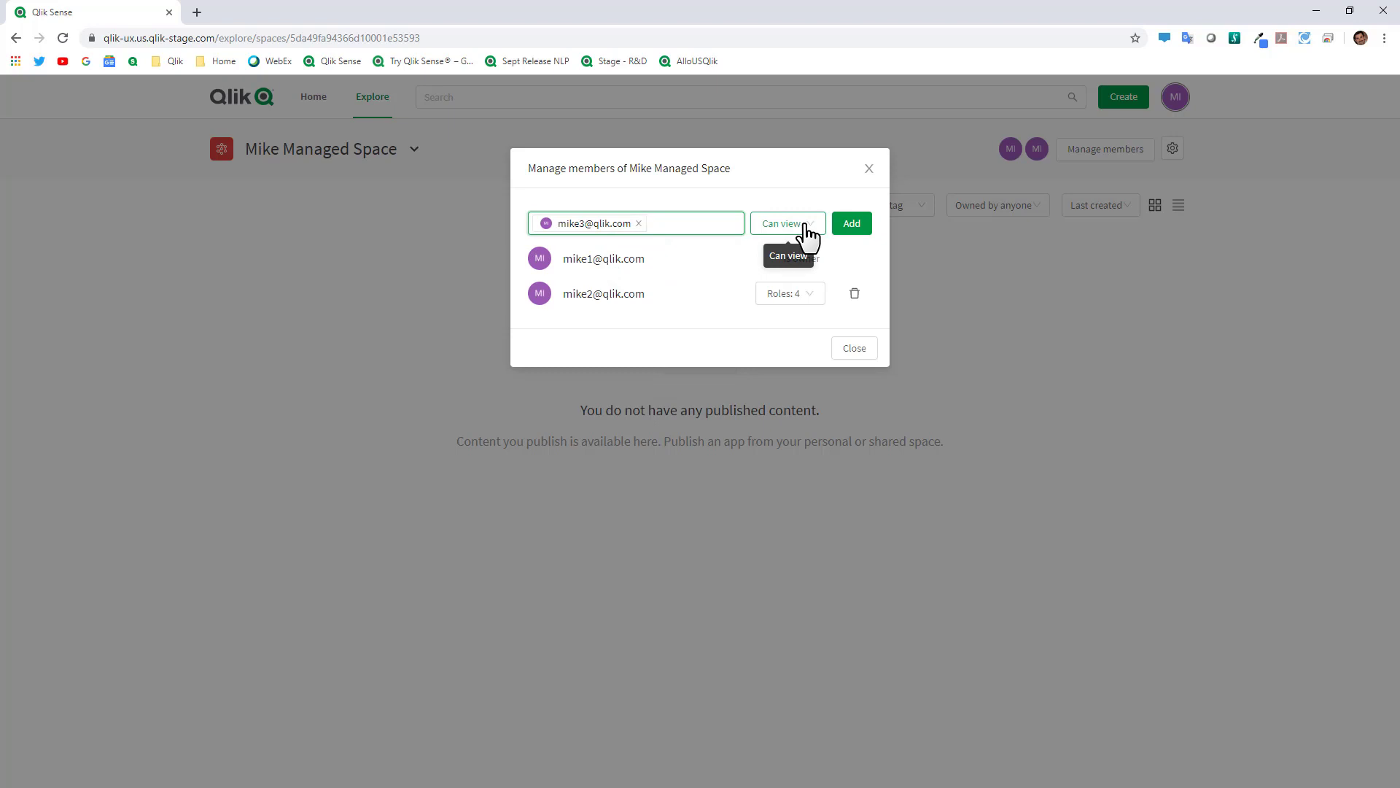
click(854, 223)
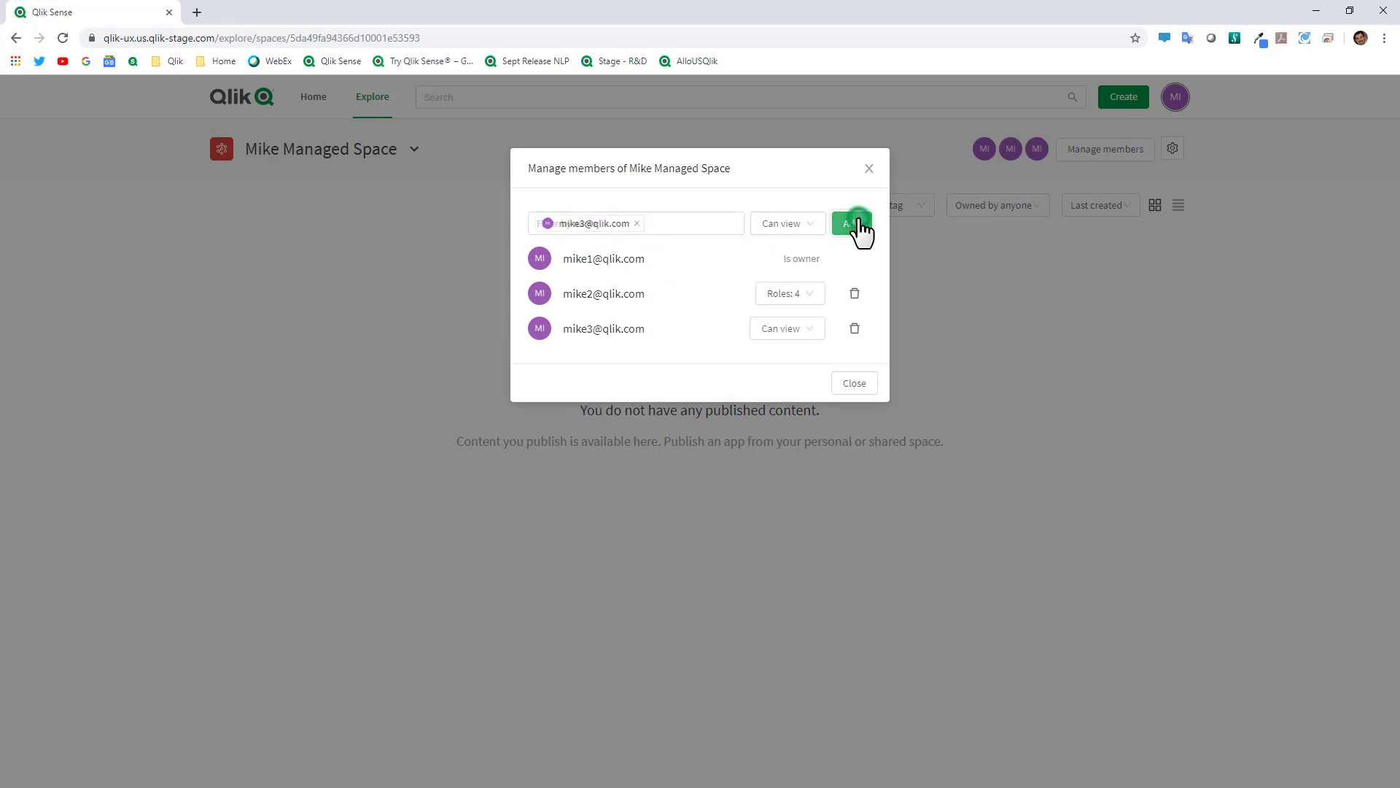
click(872, 386)
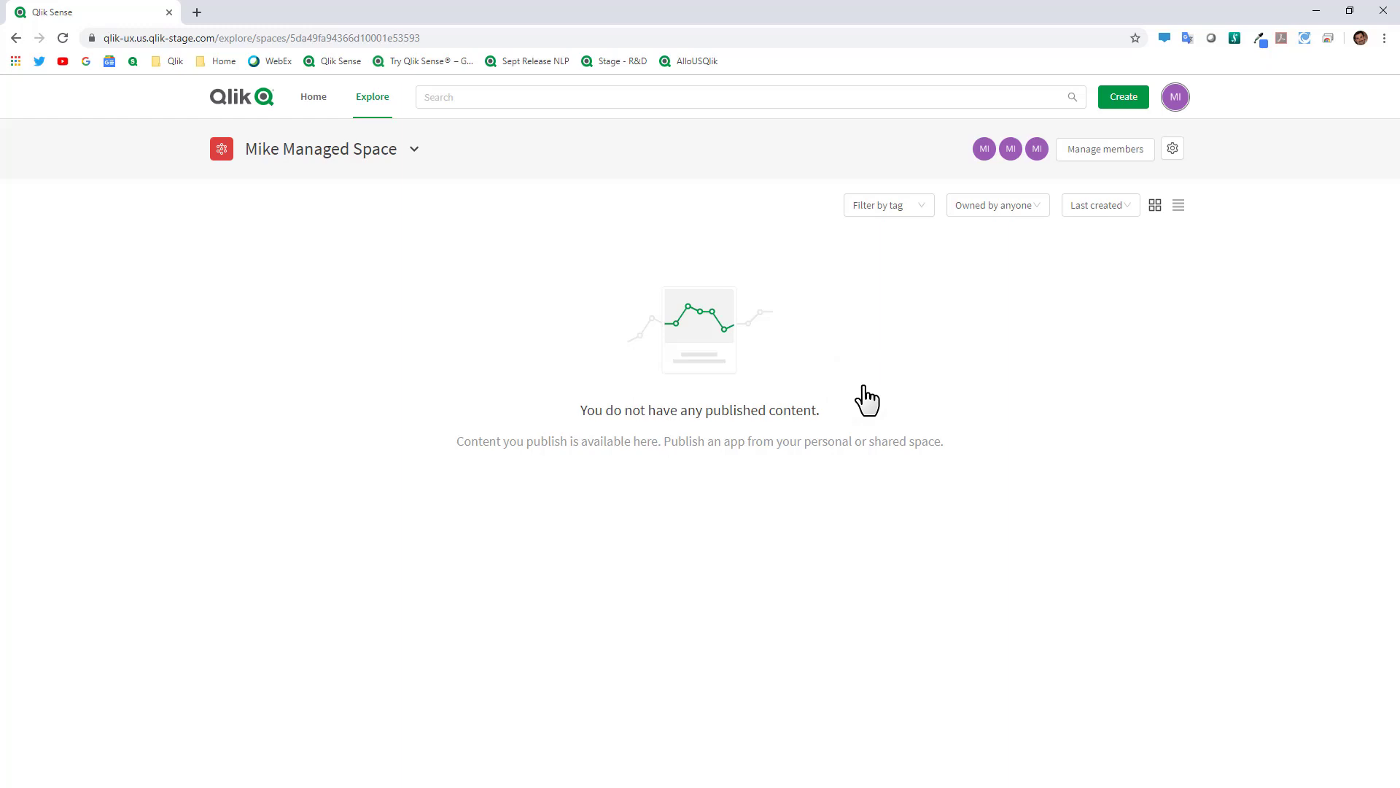
Search the space list for the owner's first name and open the owner's shared space
click(406, 144)
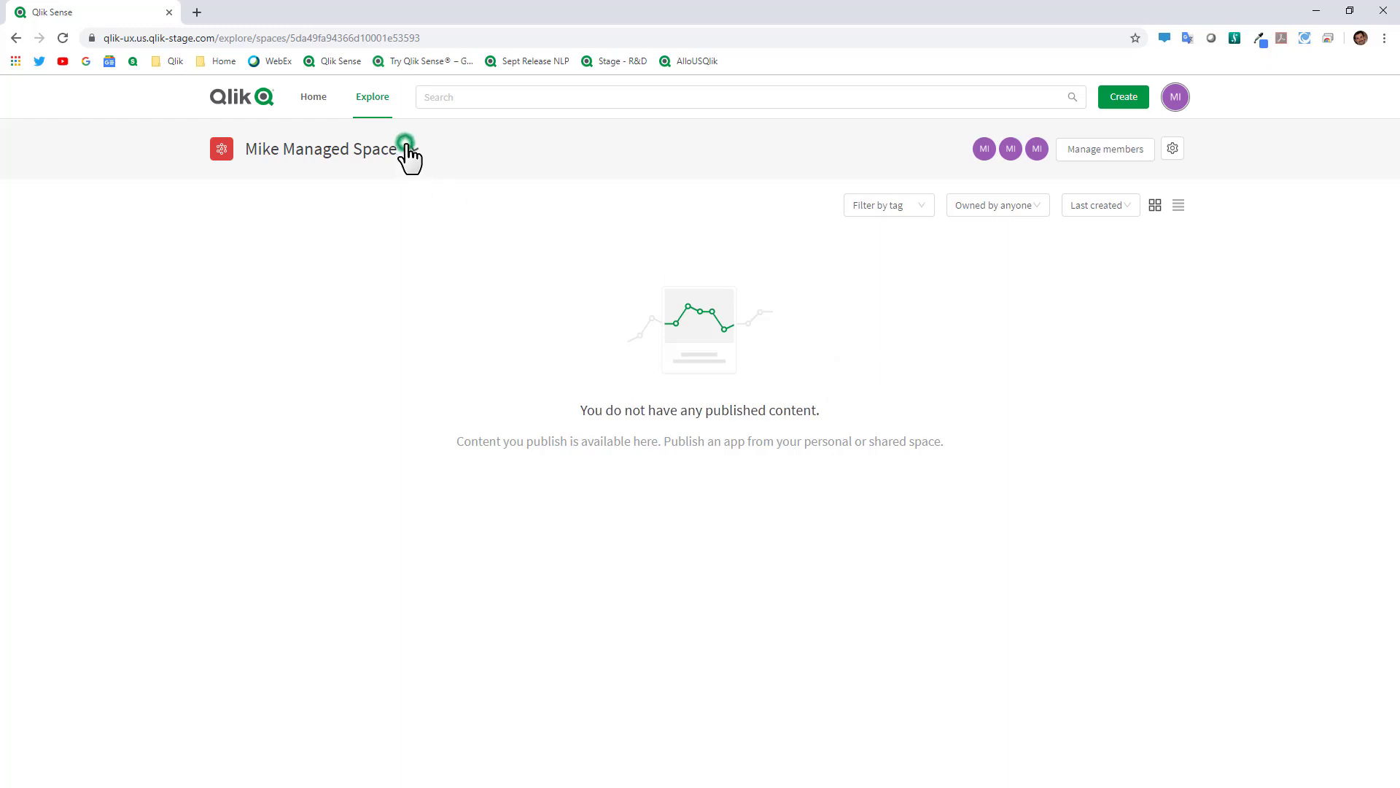
click(307, 194)
text(m)
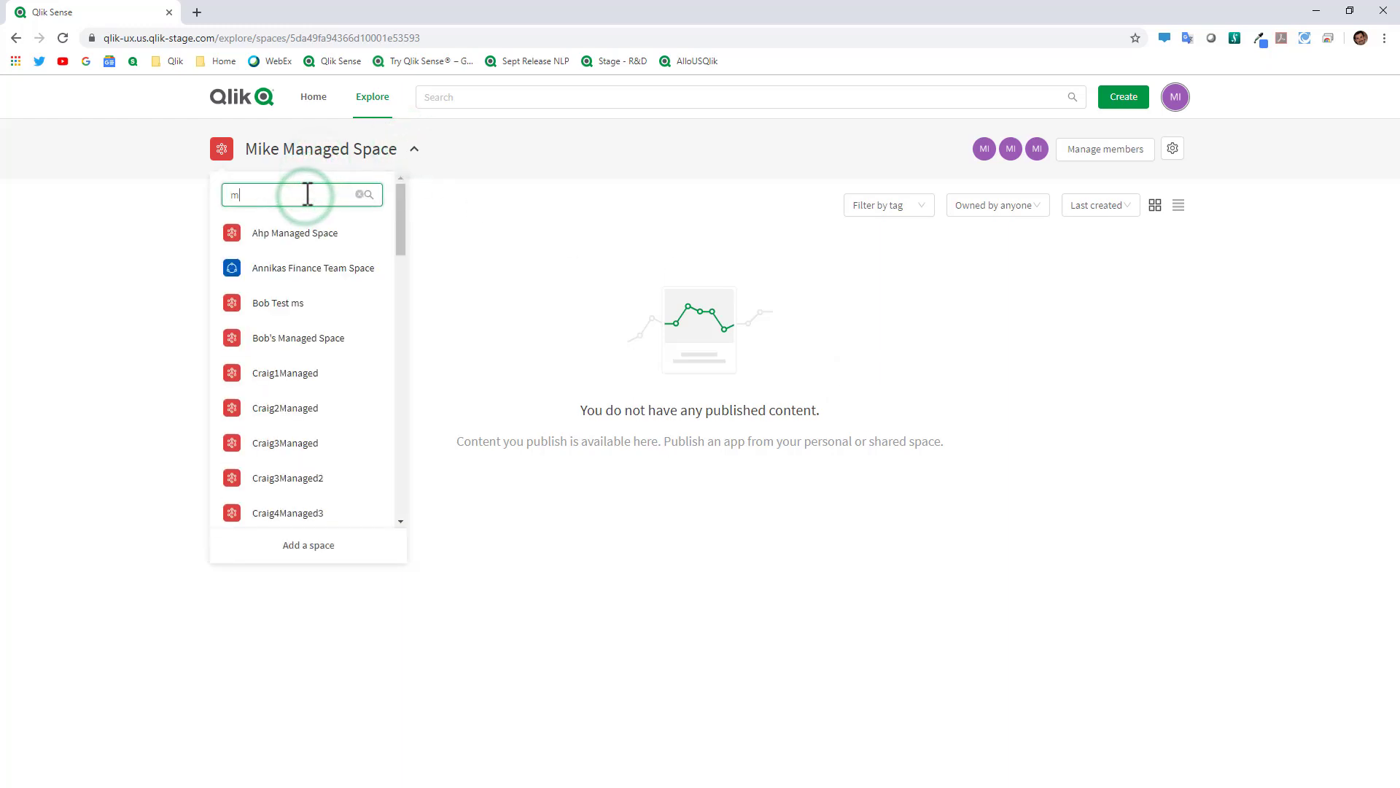
text(ike)
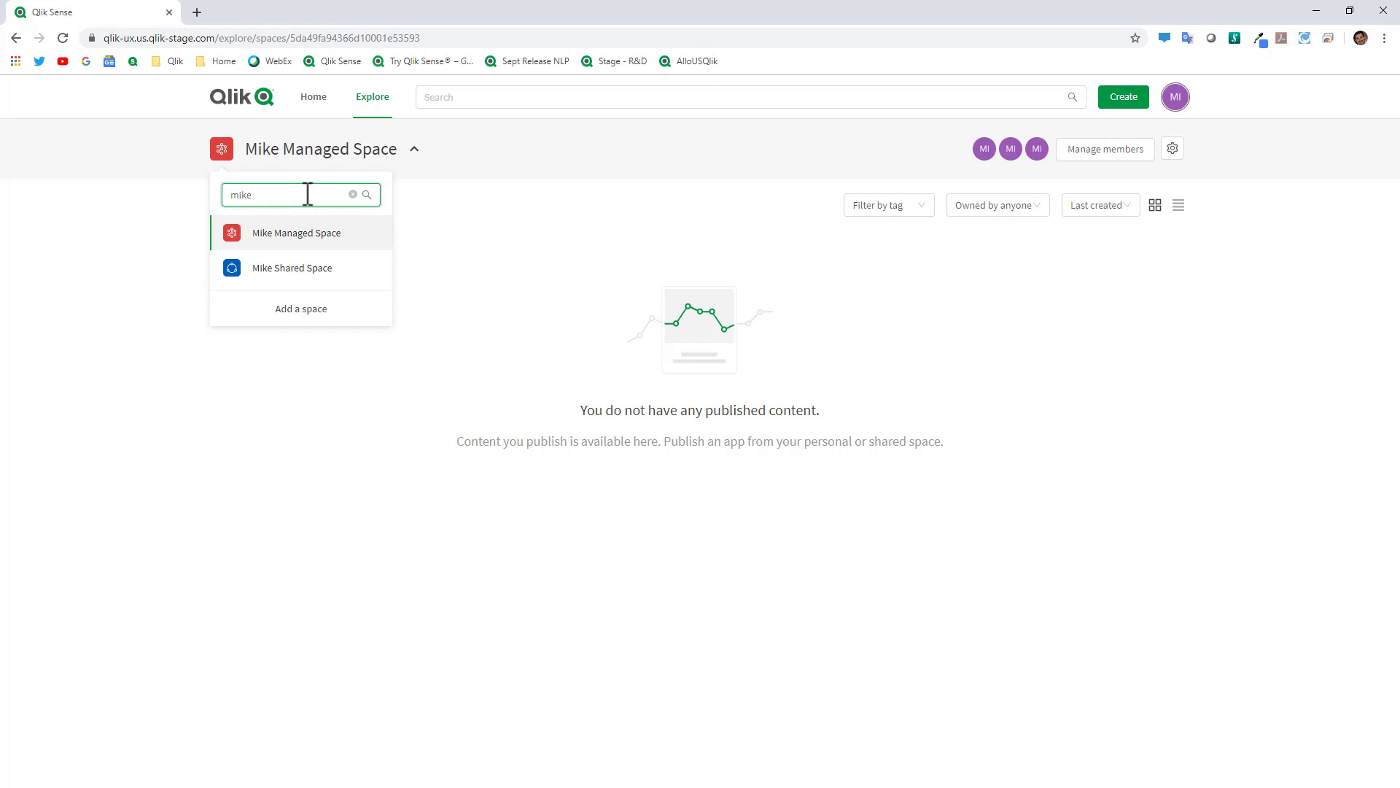
click(321, 269)
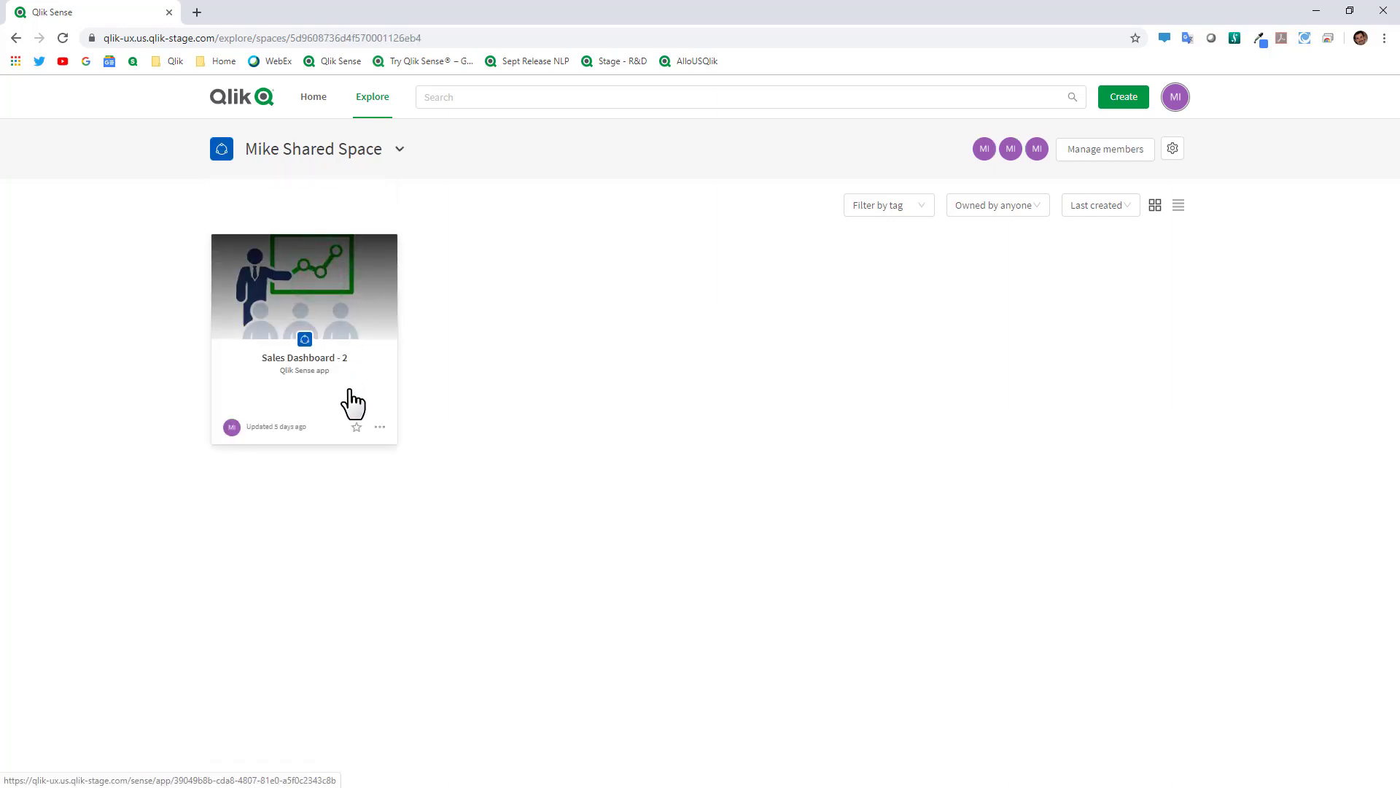
Publish the Sales Dashboard - 2 app from the shared space to the owner's managed space
click(379, 428)
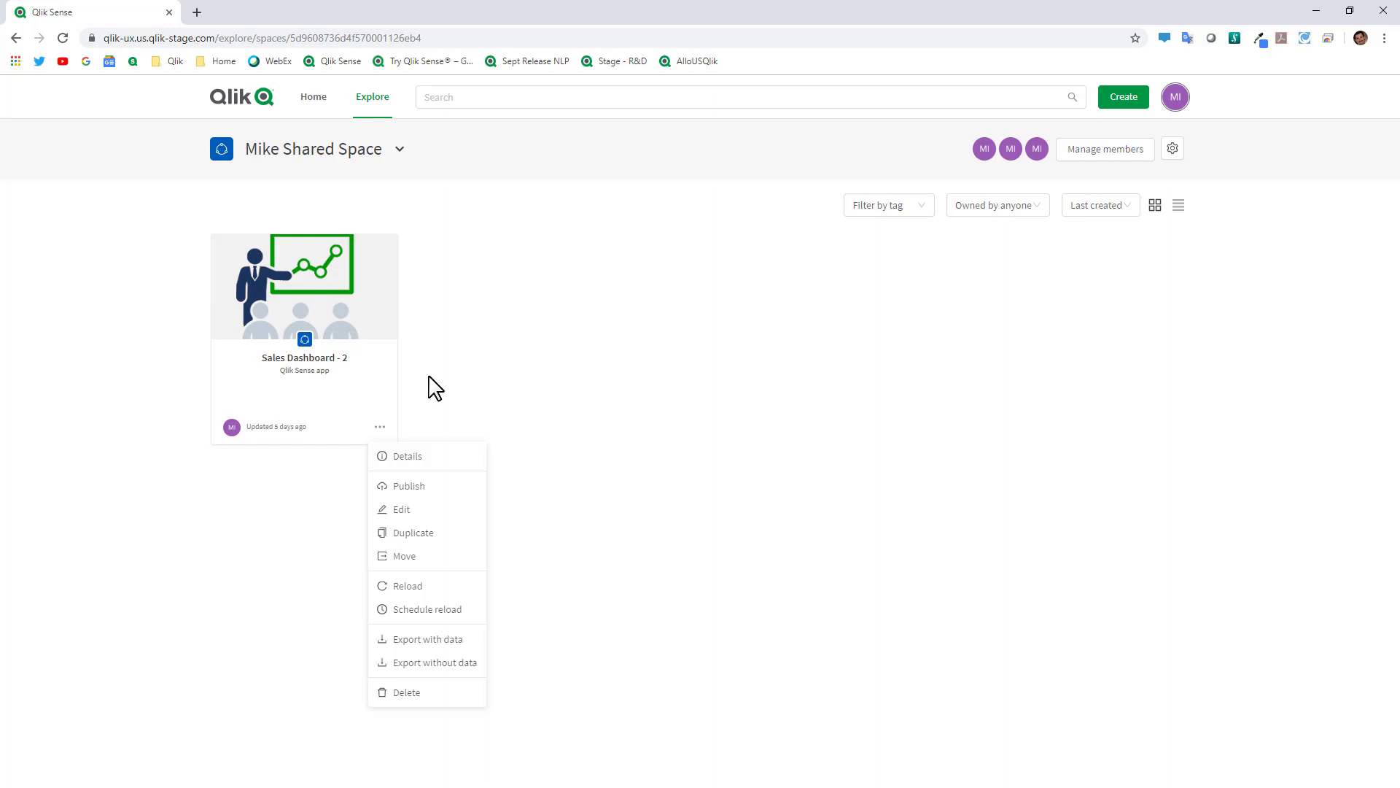
click(422, 487)
click(603, 240)
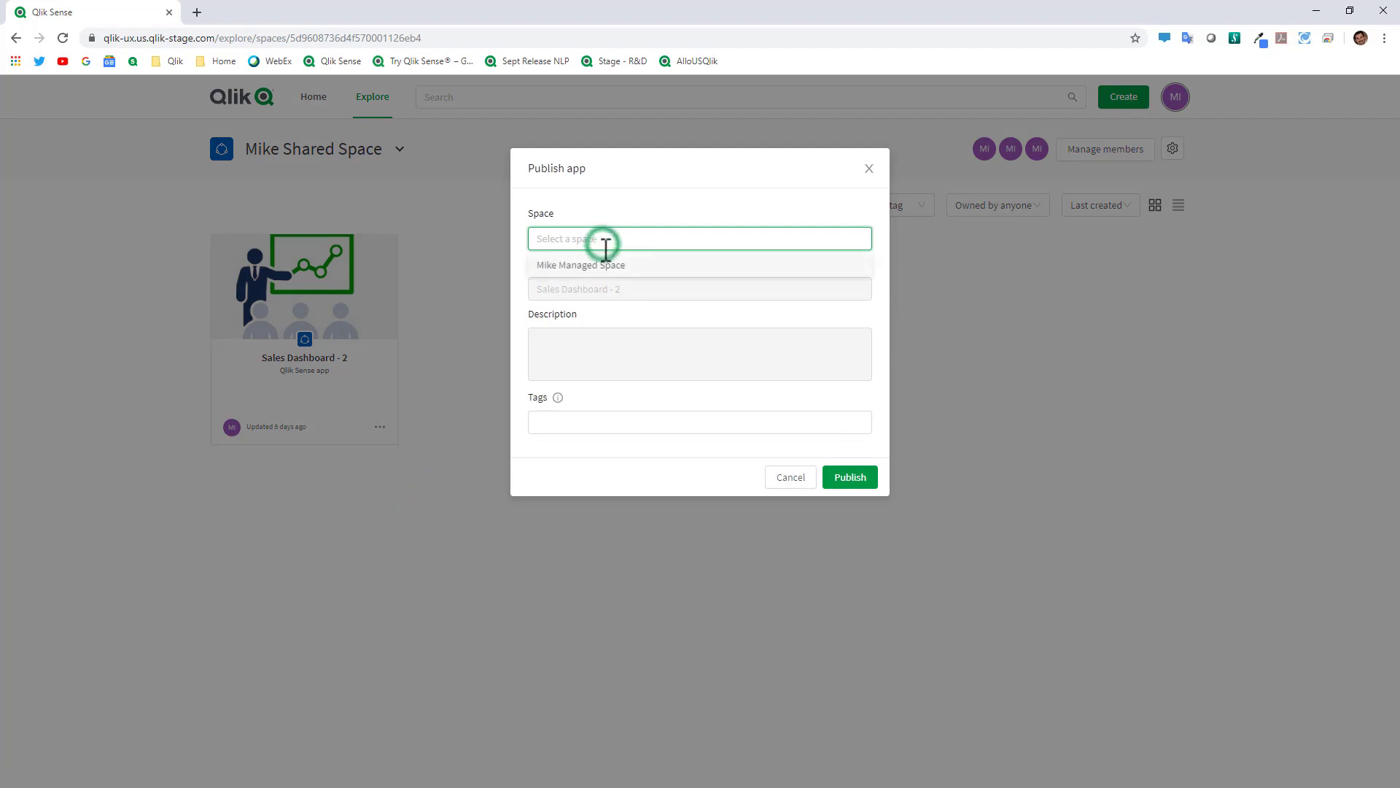
click(601, 265)
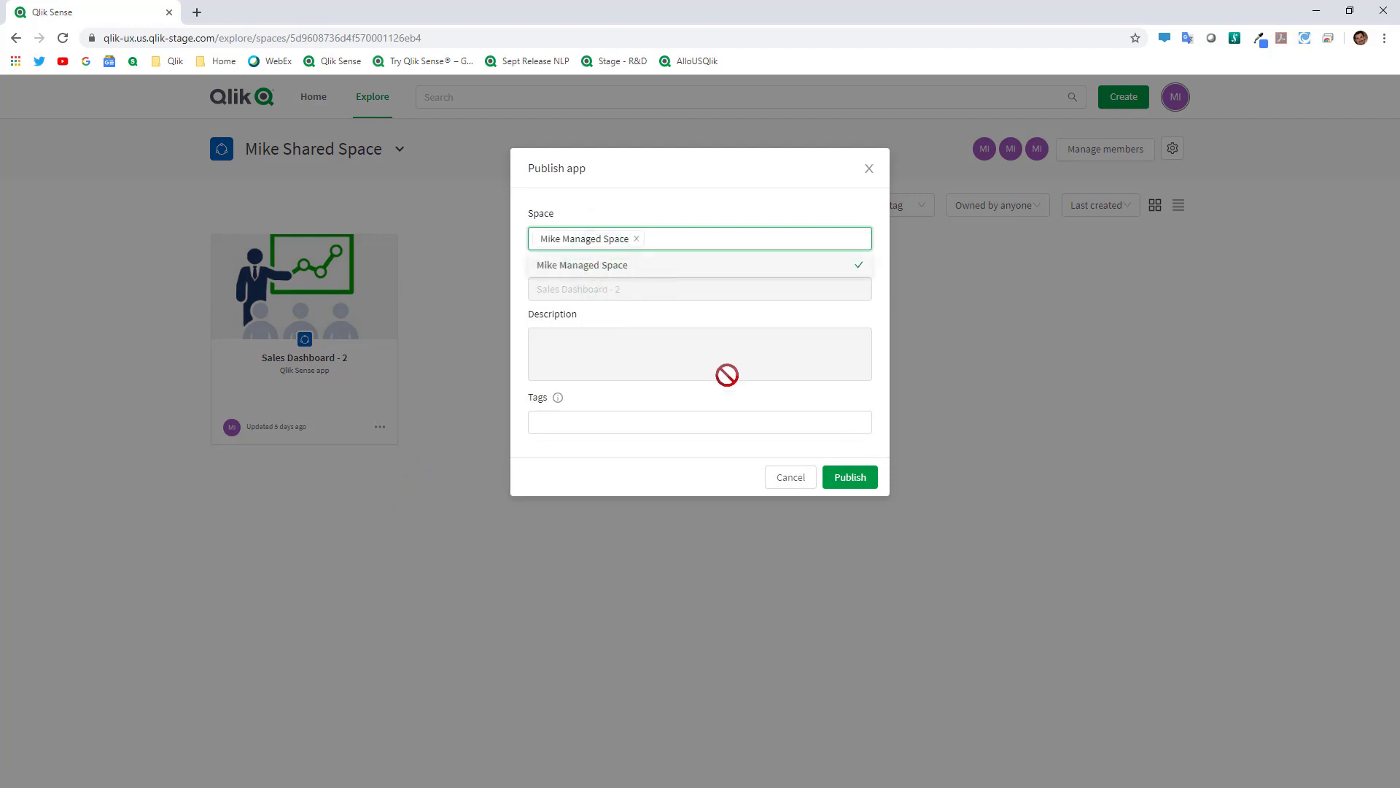
click(858, 478)
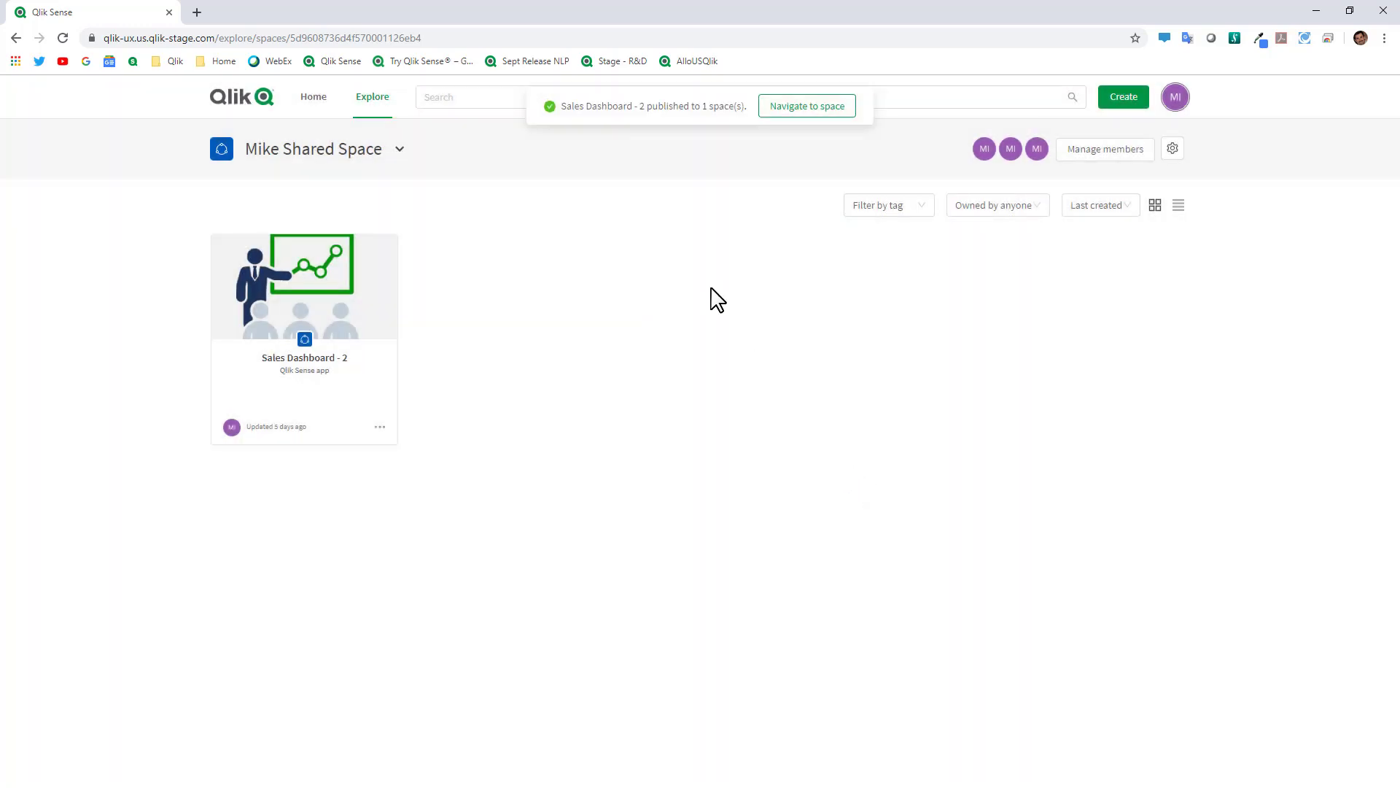
click(602, 330)
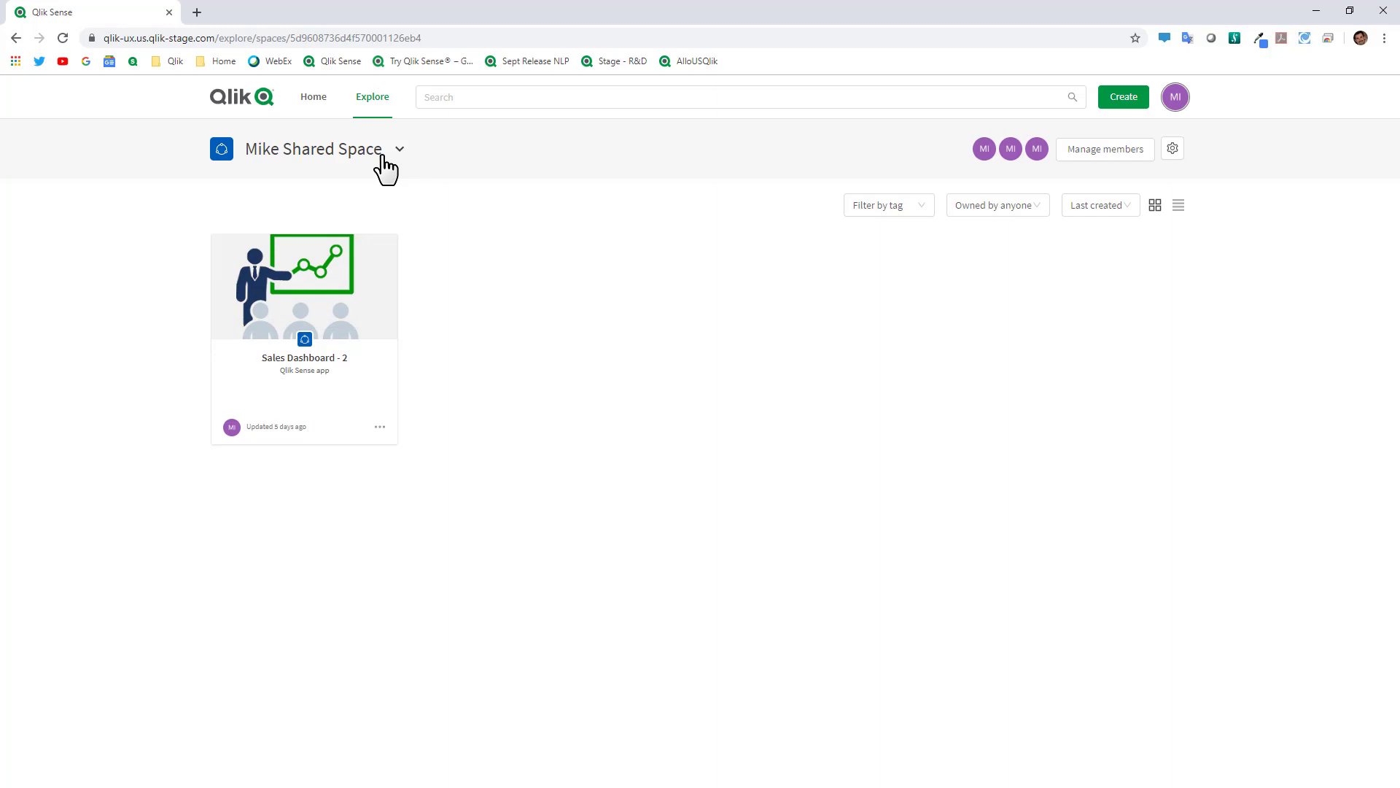
Switch to the second member's session, leave the app for the hub and open the managed space
key(alt+Tab)
key(Tab)
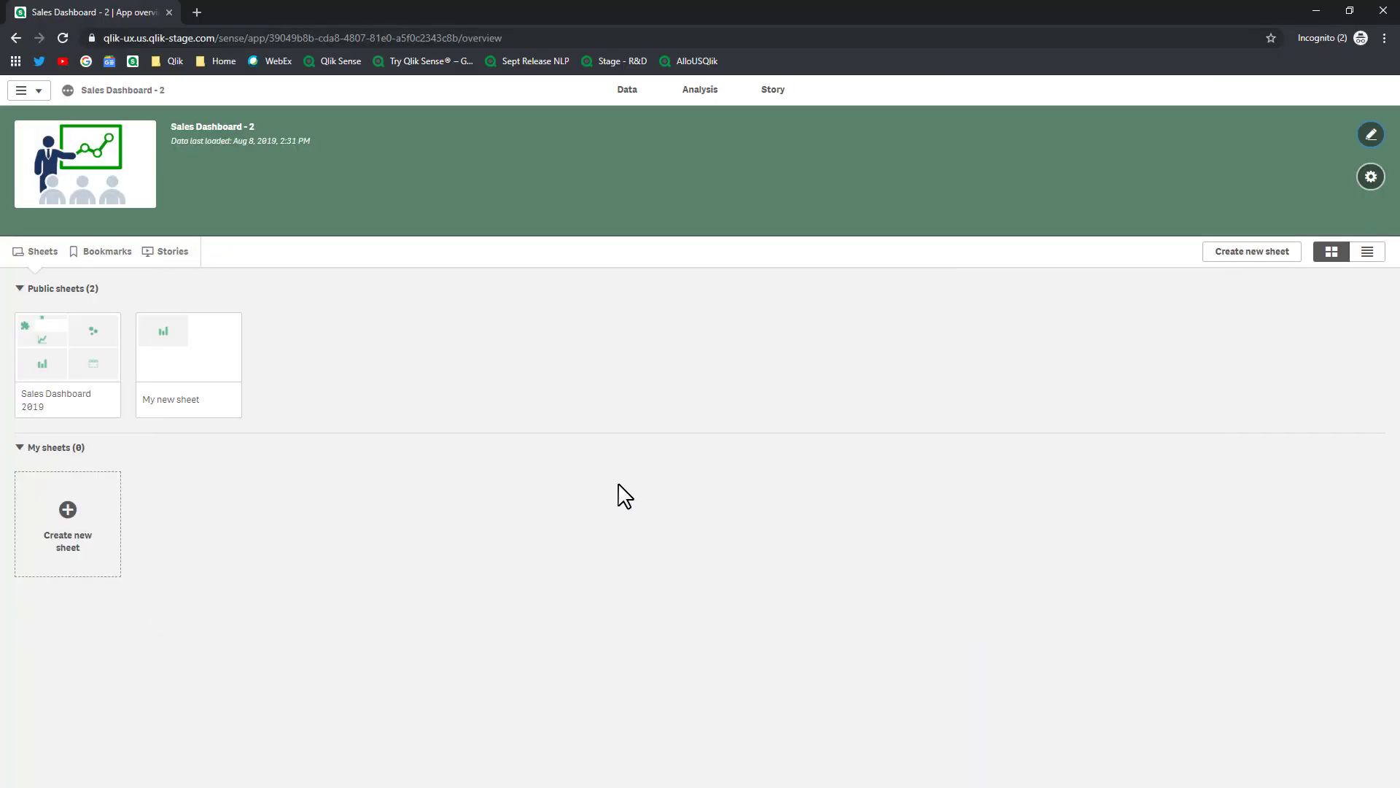
click(32, 90)
click(78, 193)
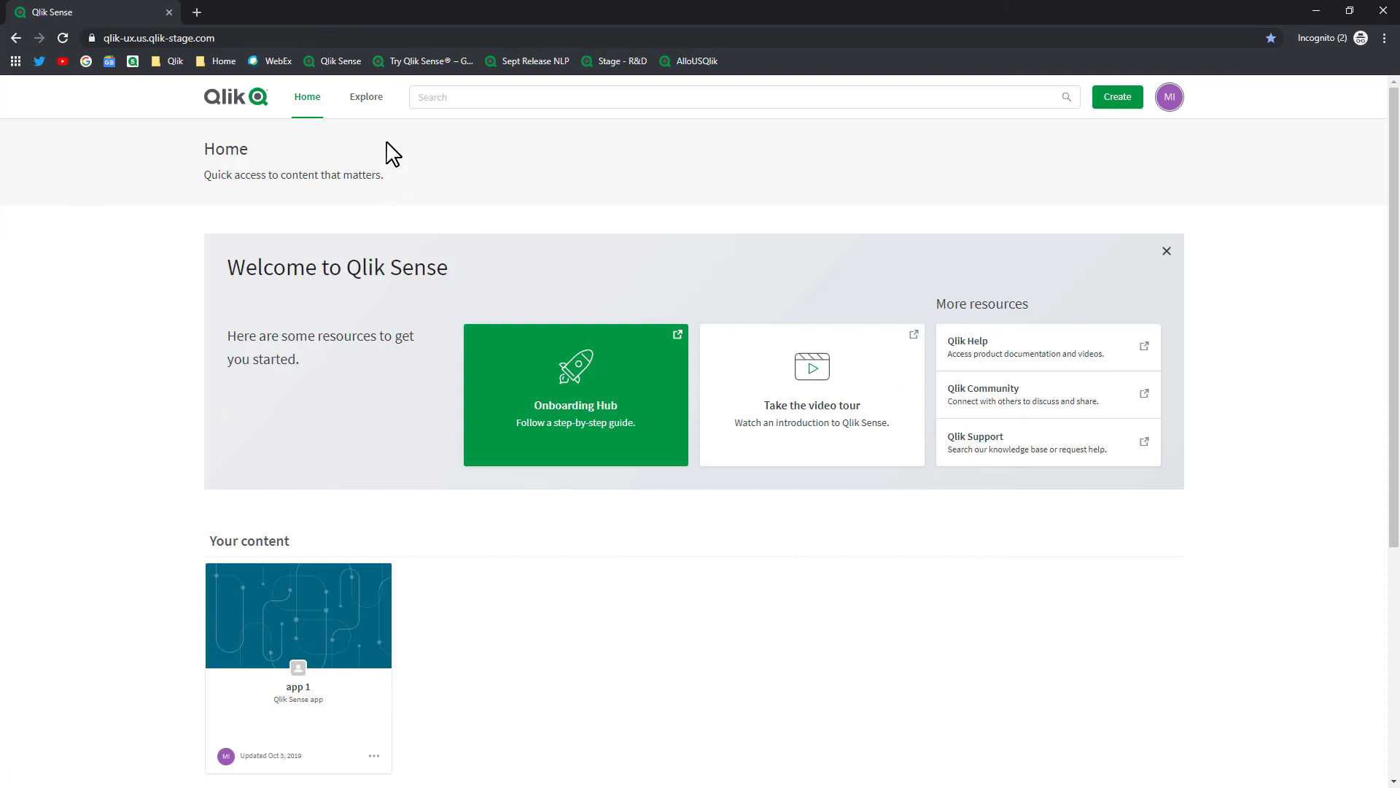
click(374, 109)
click(261, 150)
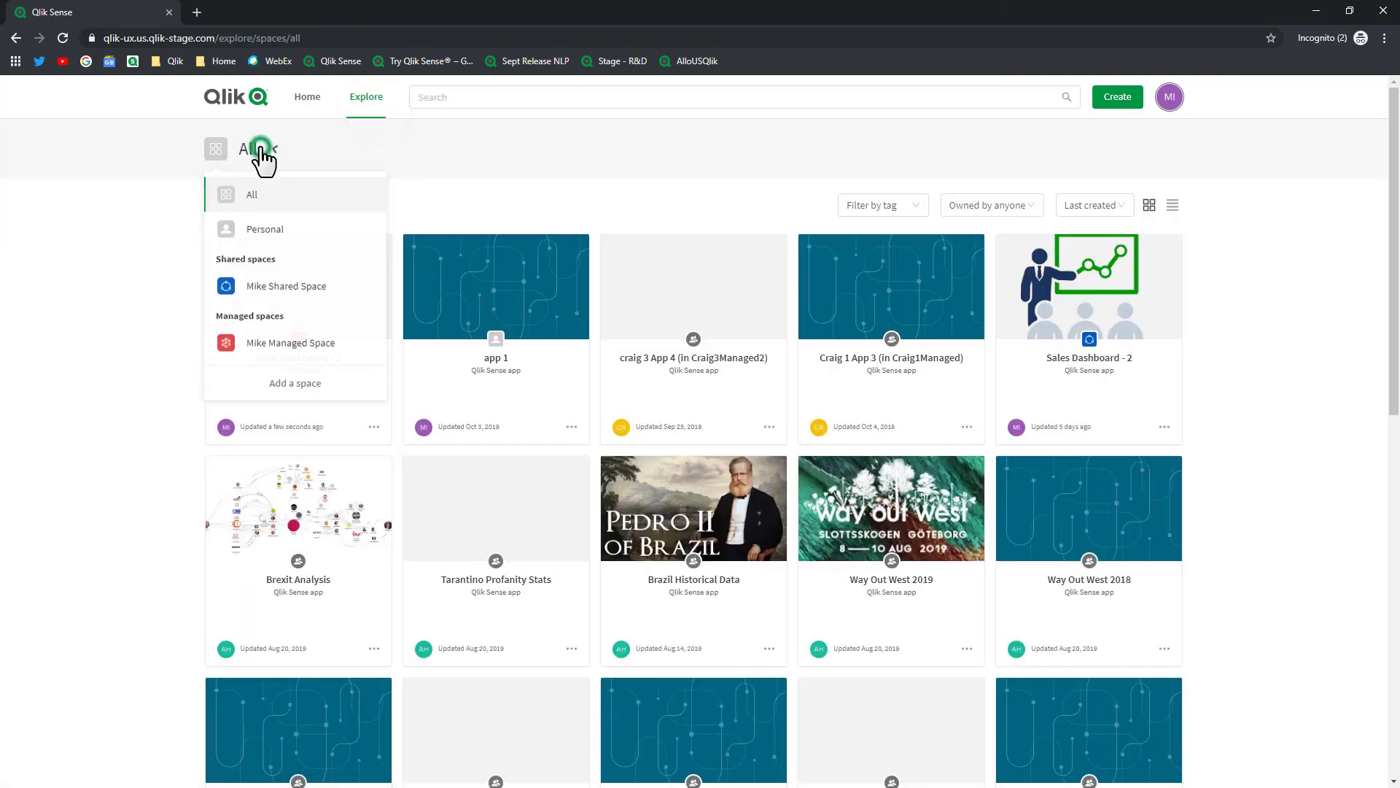
click(304, 347)
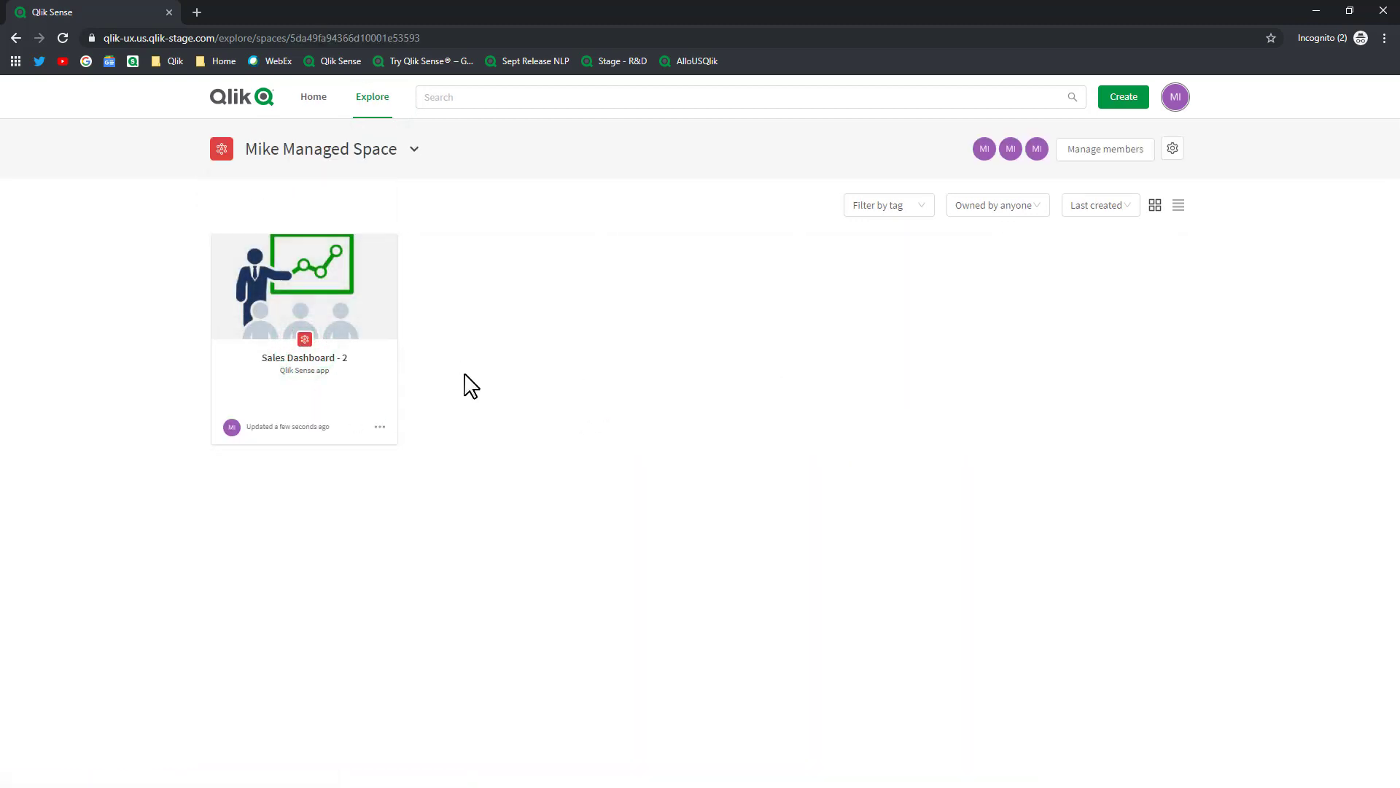
Examine the published Sales Dashboard - 2 app's available actions and editable properties, and close them without saving
click(380, 426)
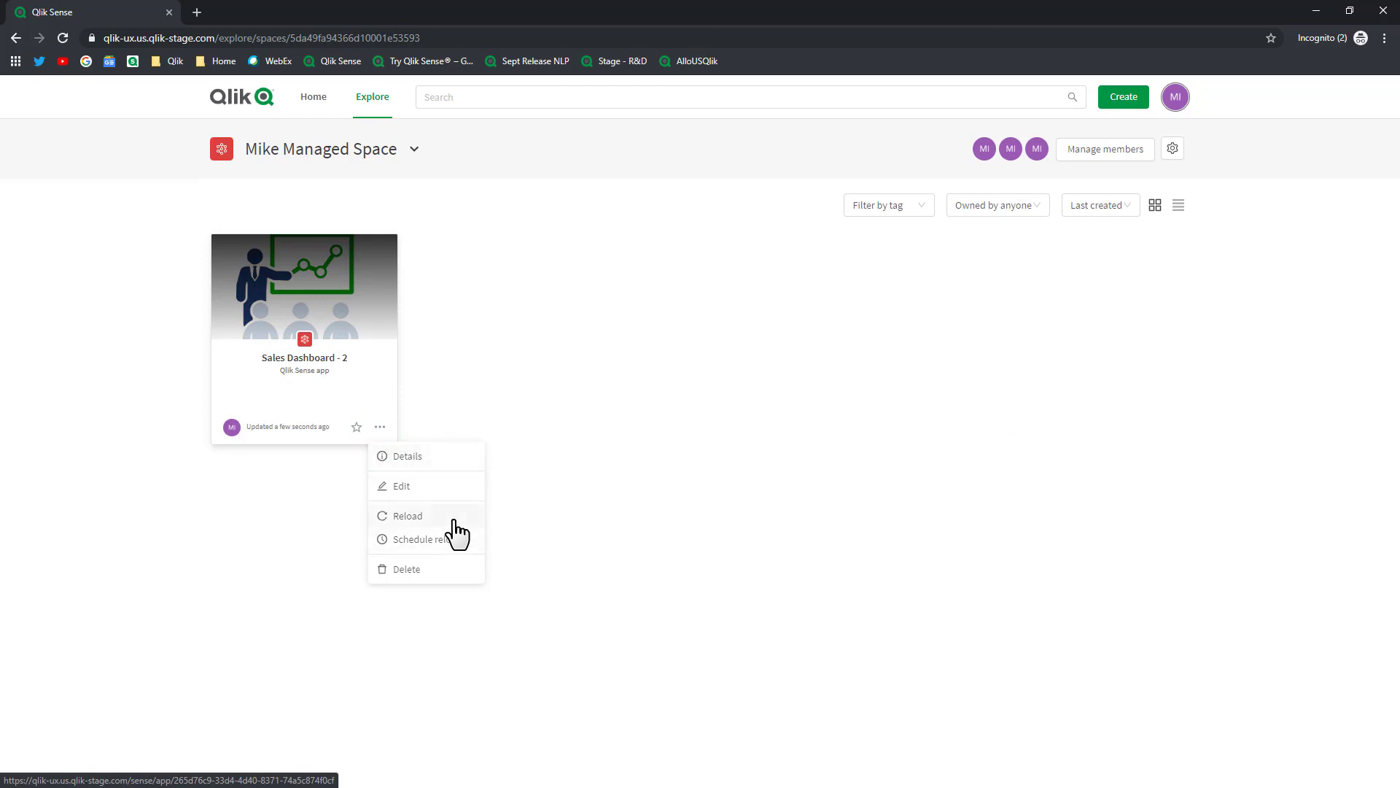
click(425, 490)
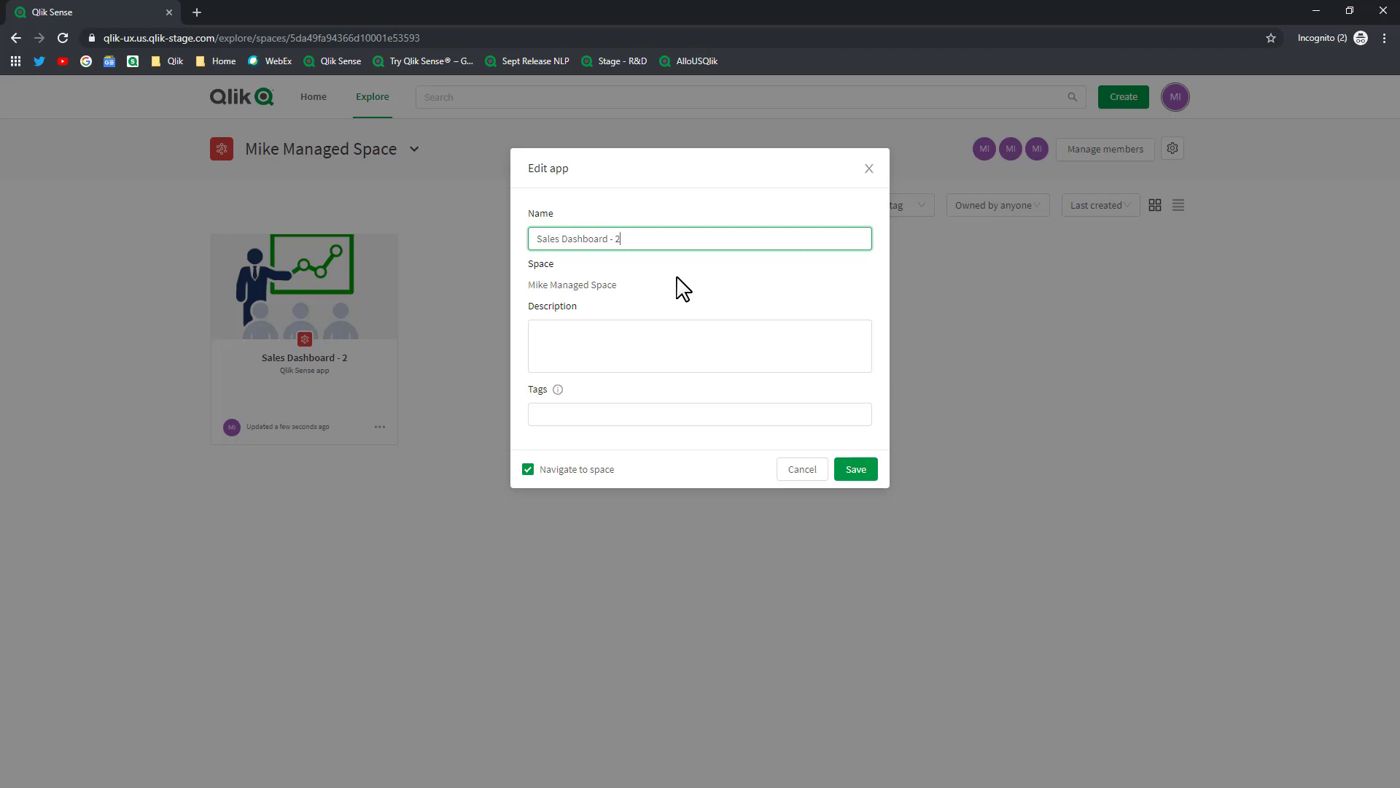
click(626, 329)
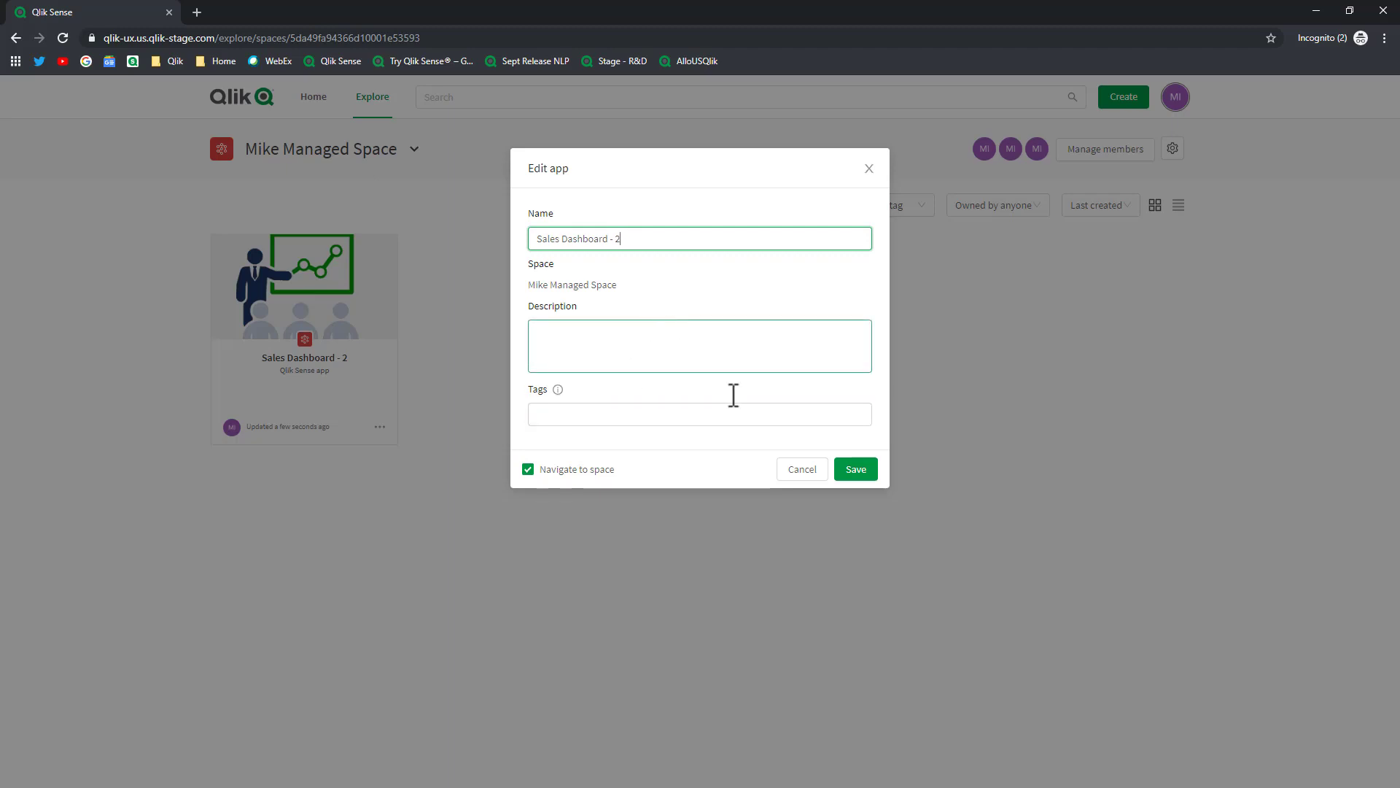
click(802, 470)
click(802, 470)
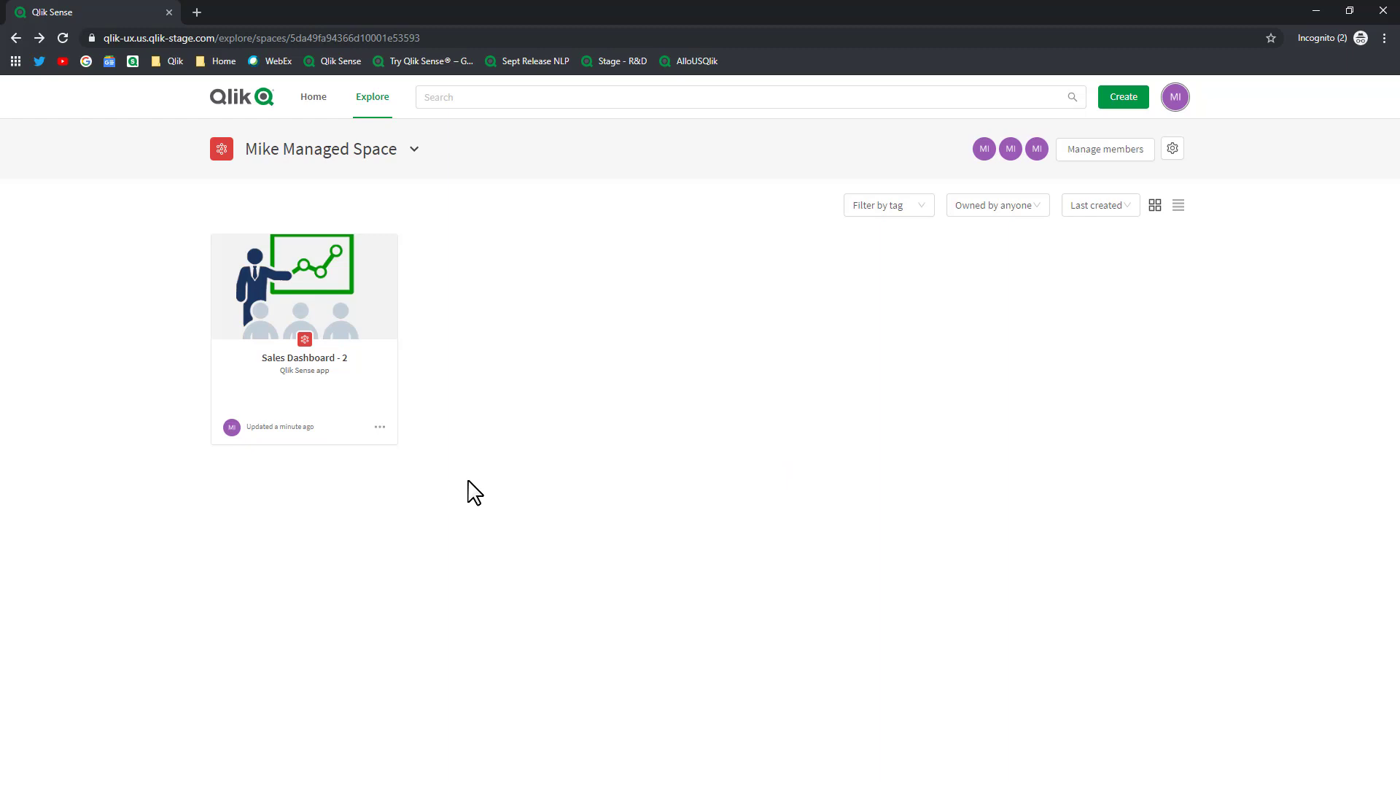
Open the published Sales Dashboard - 2 app and create a new sheet for editing
click(378, 321)
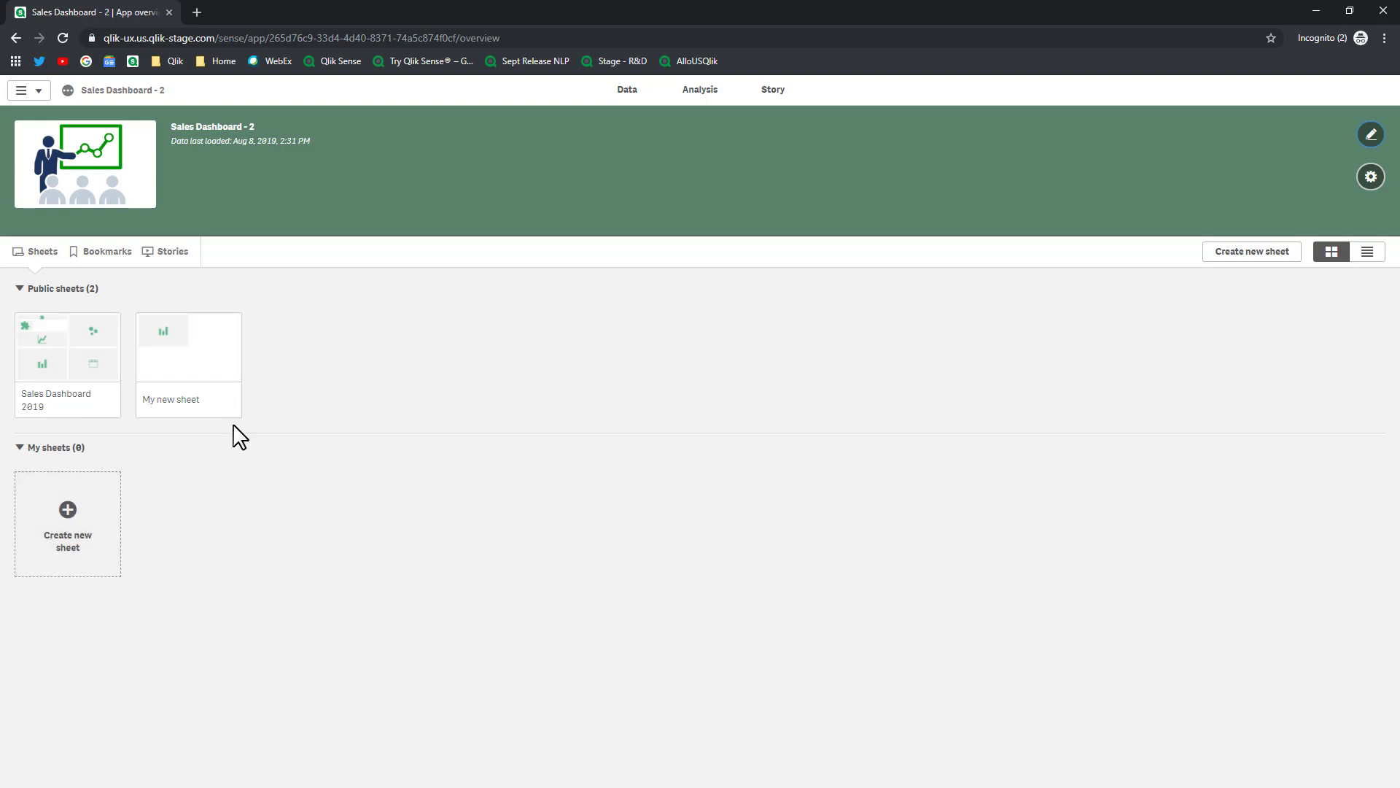
click(89, 519)
click(100, 518)
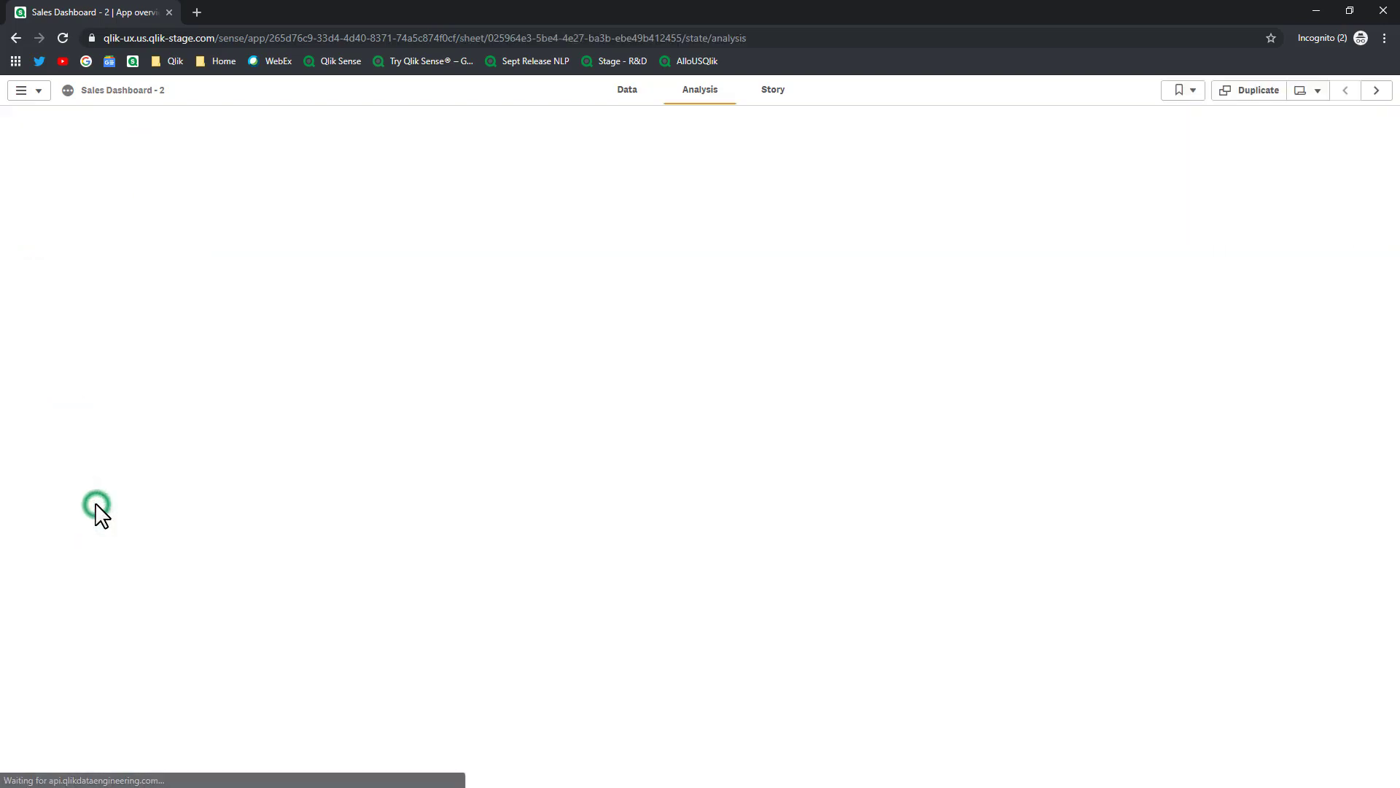
click(1167, 95)
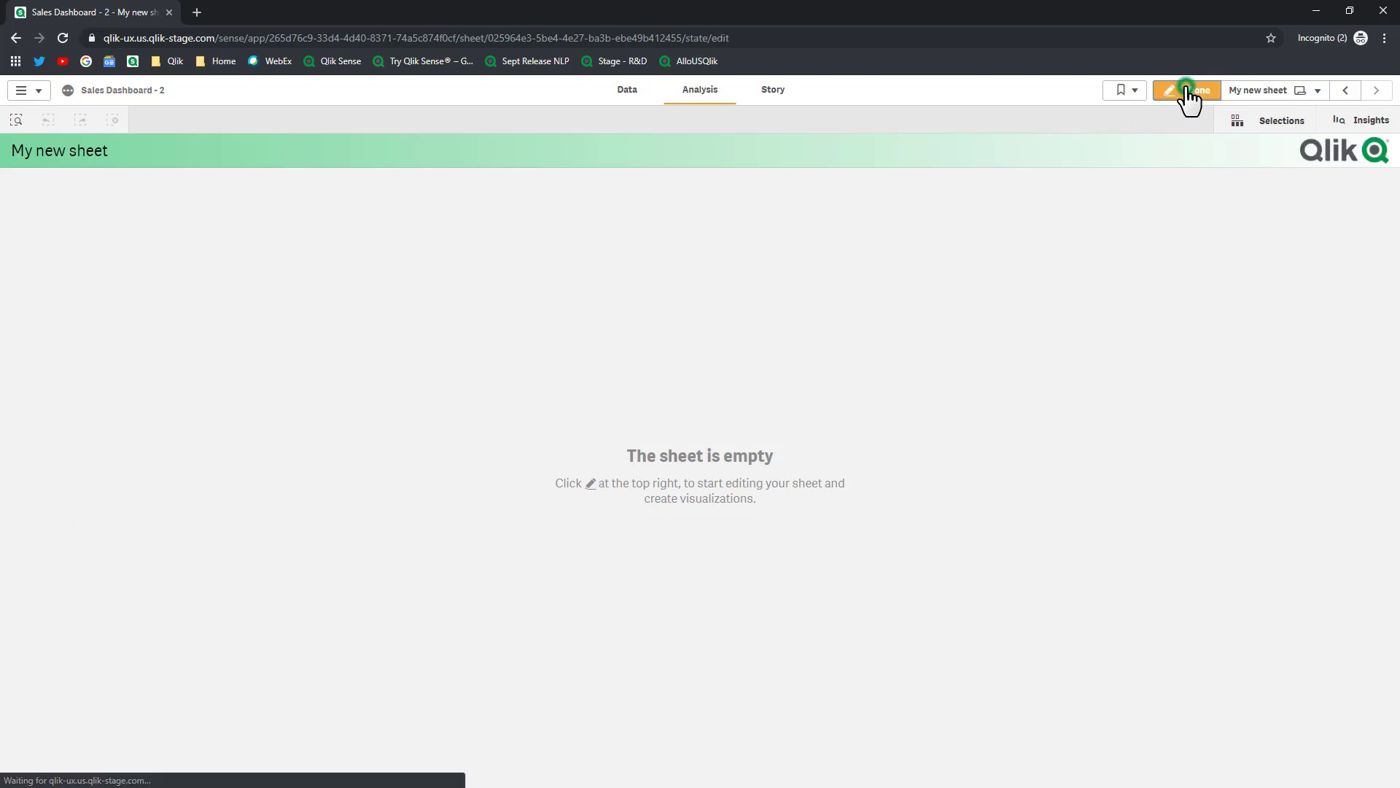
Place the Scatter master visualization in the upper-left part of the new sheet
click(50, 176)
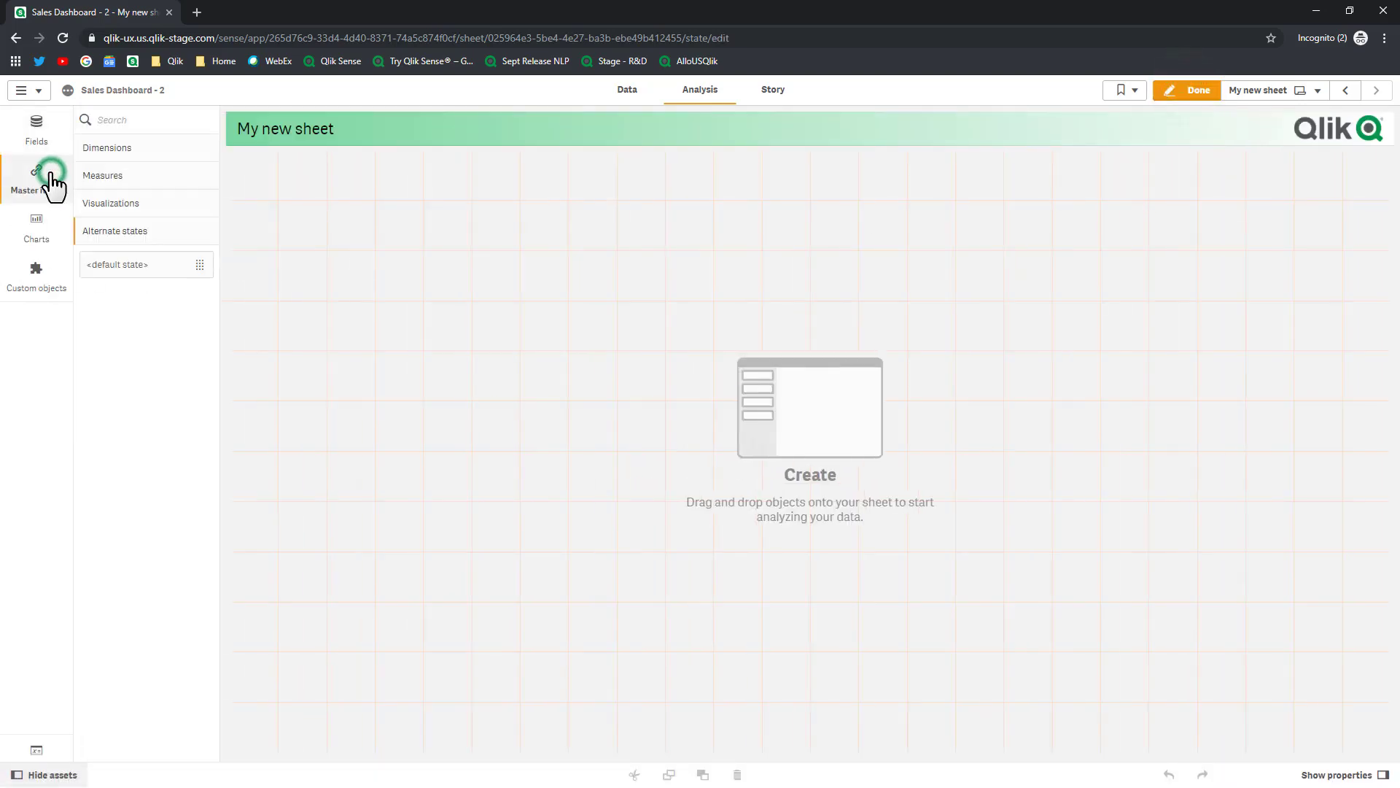
click(129, 176)
click(131, 154)
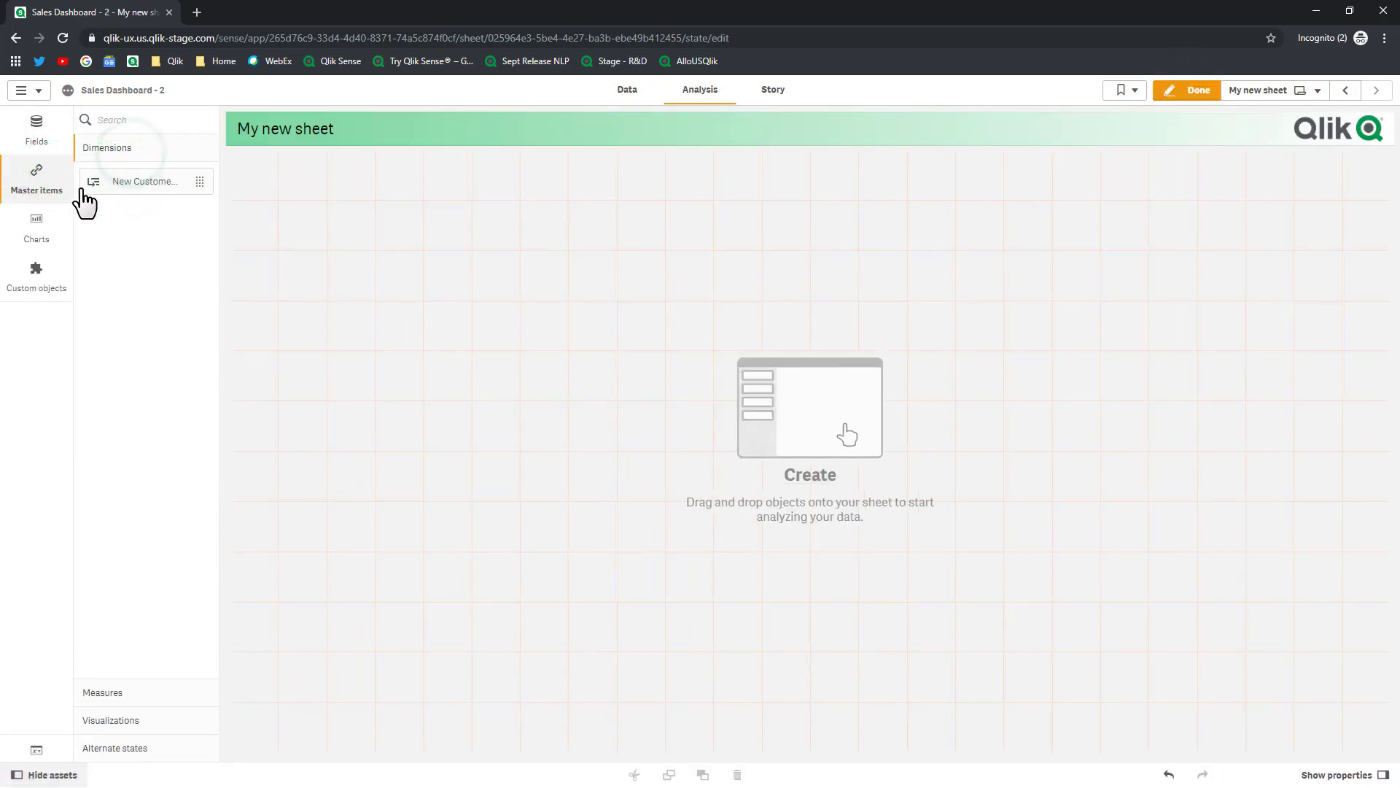
click(144, 717)
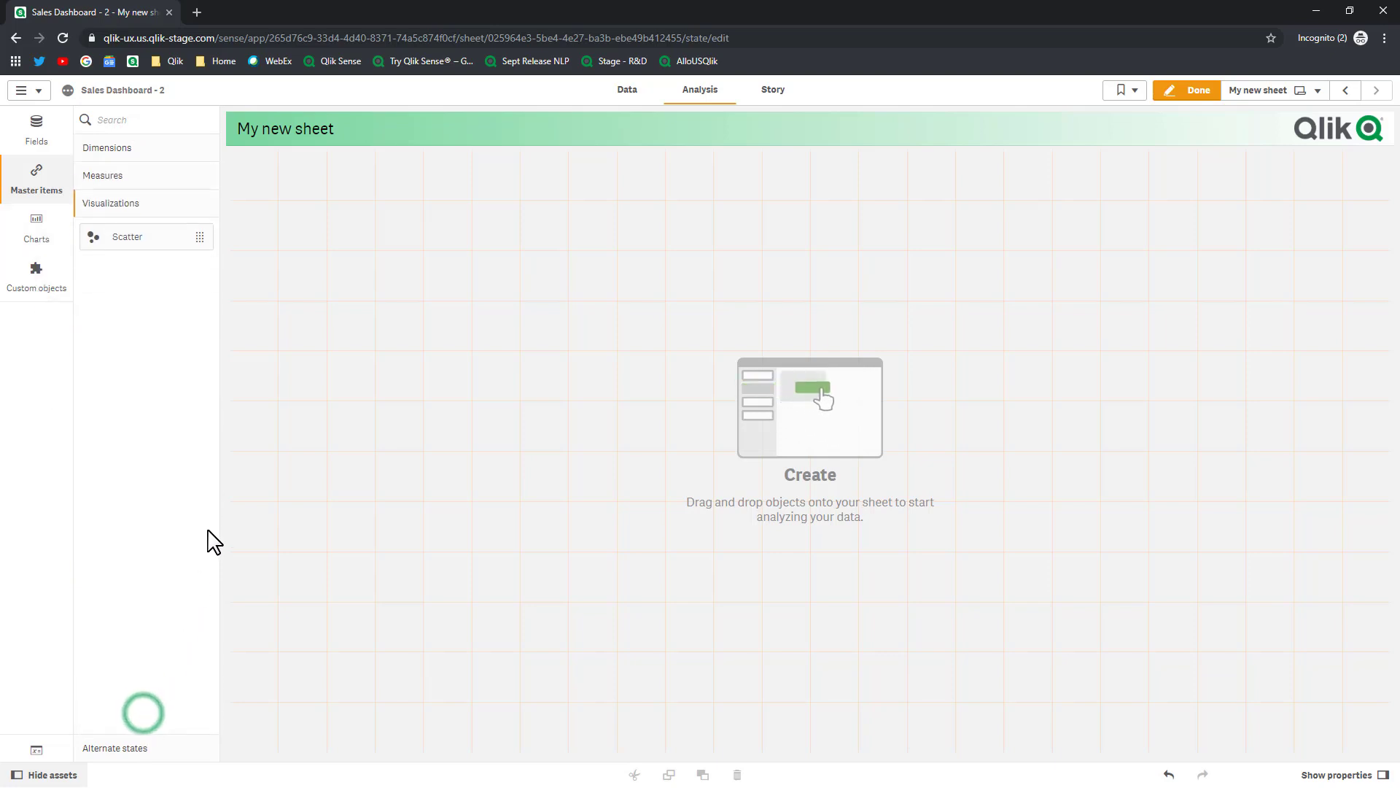
drag(143, 236, 397, 287)
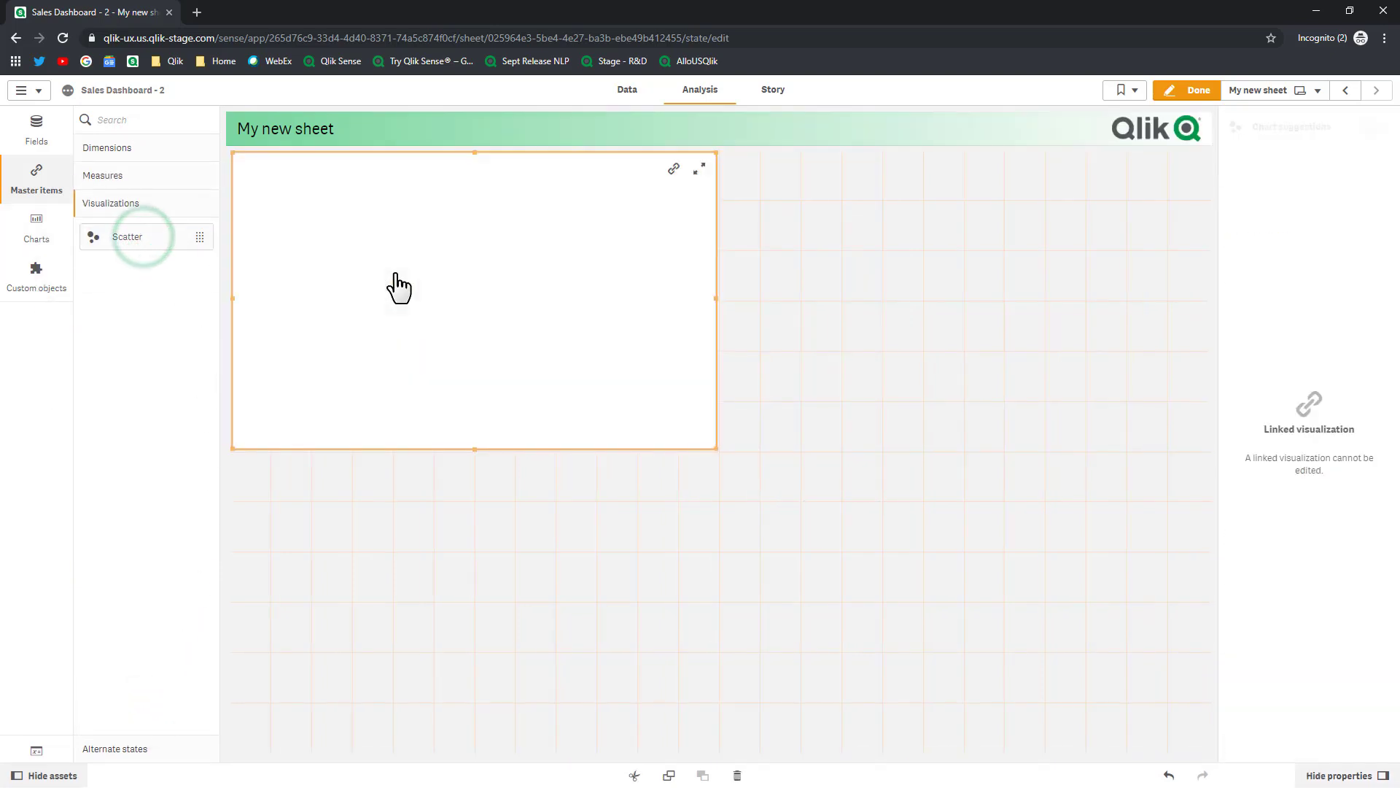
Publish the private My new sheet with the scatter chart to the app's community and return to the app overview
click(1254, 98)
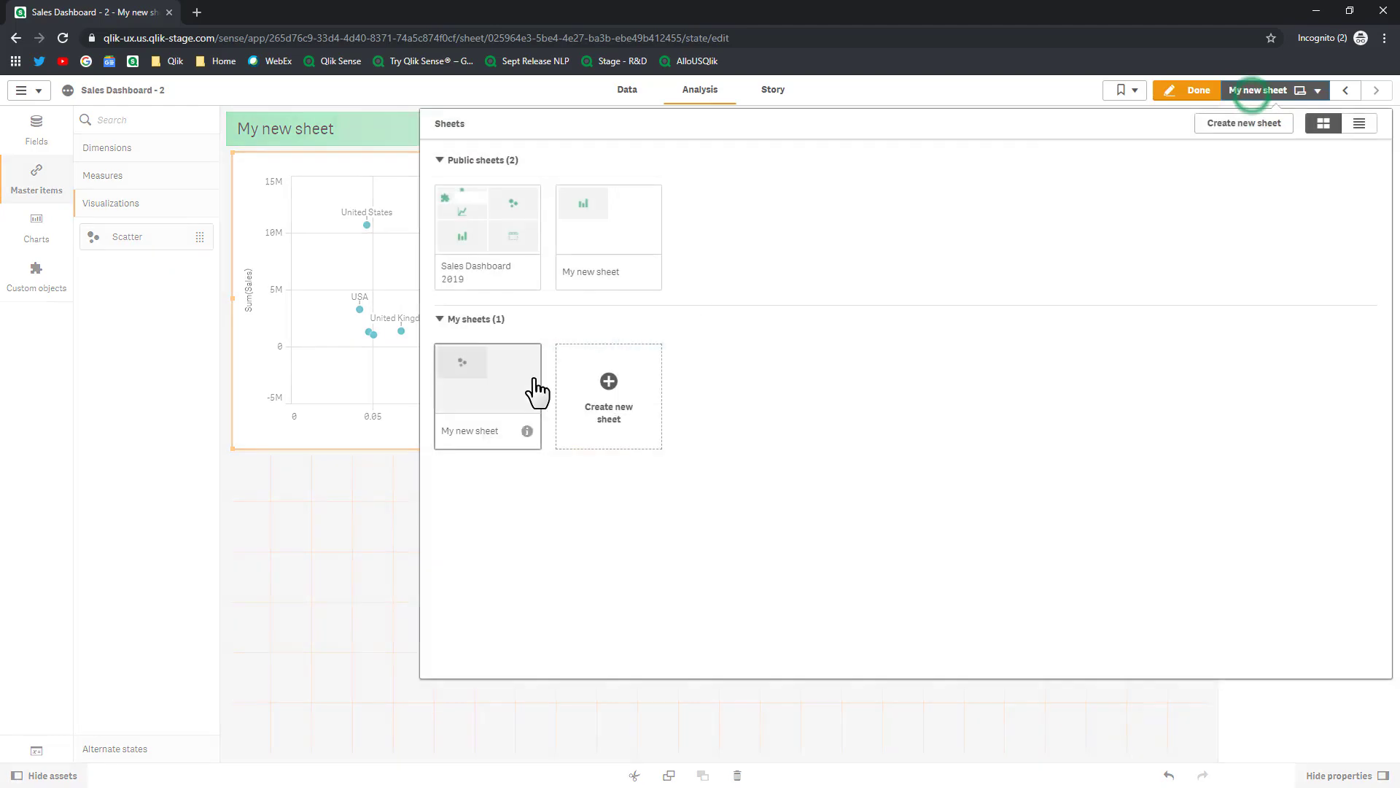
right_click(485, 398)
click(507, 409)
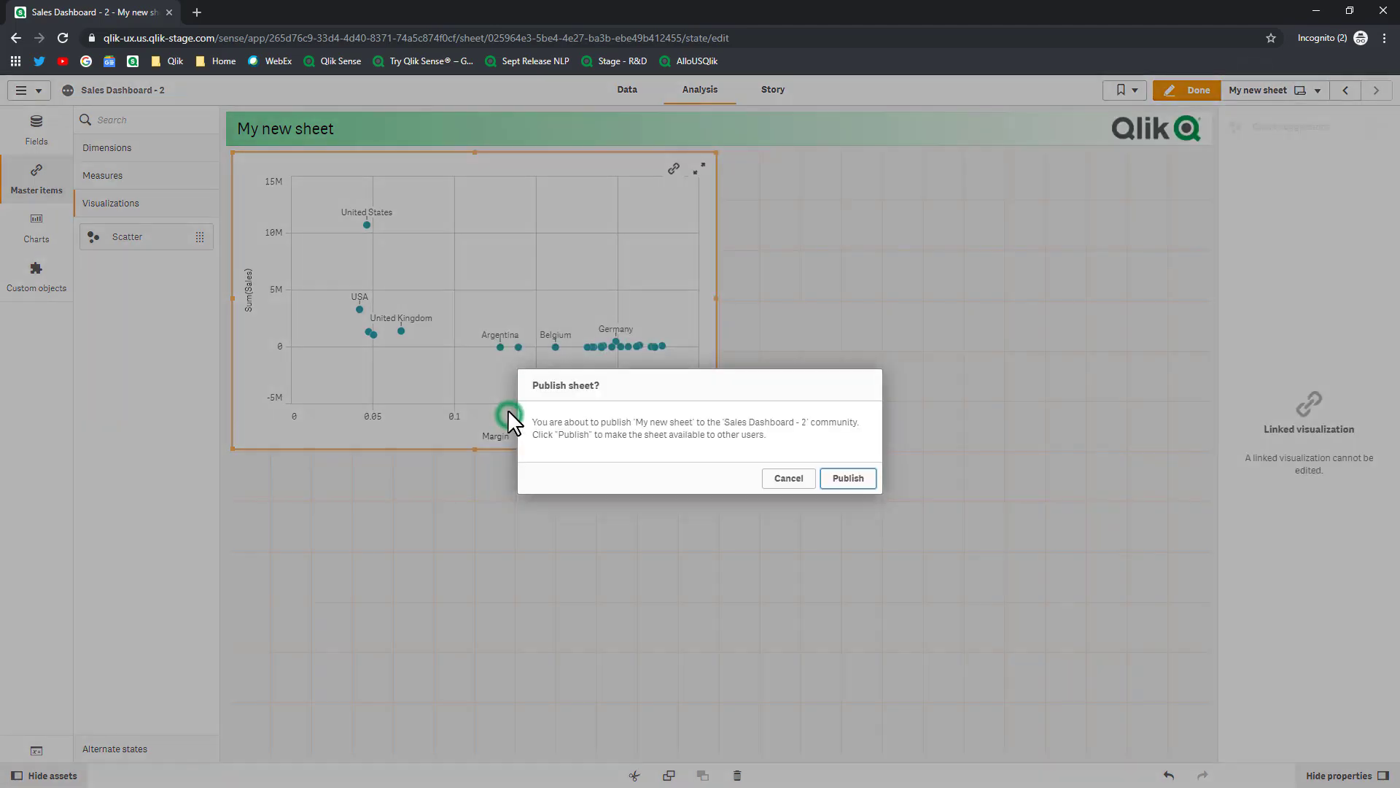
click(848, 478)
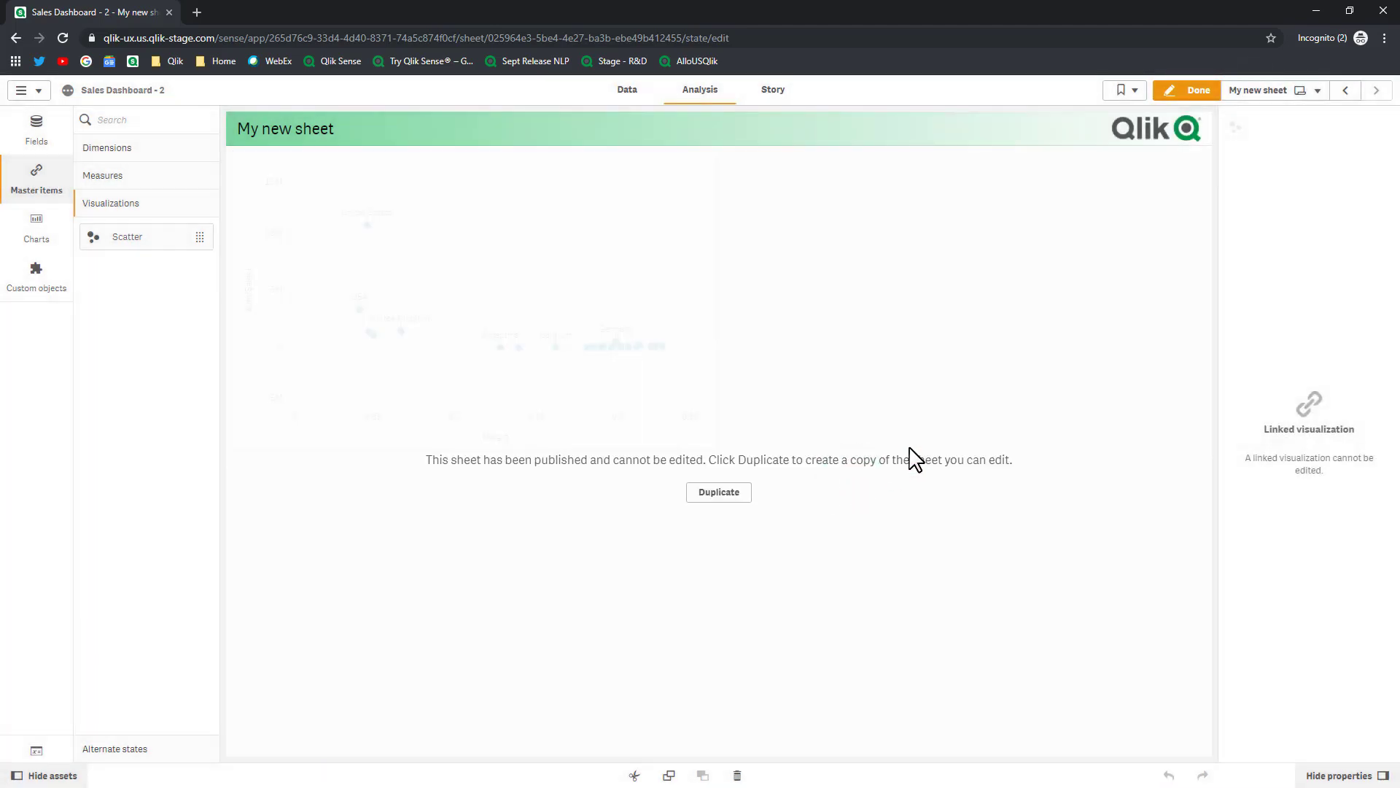
click(39, 91)
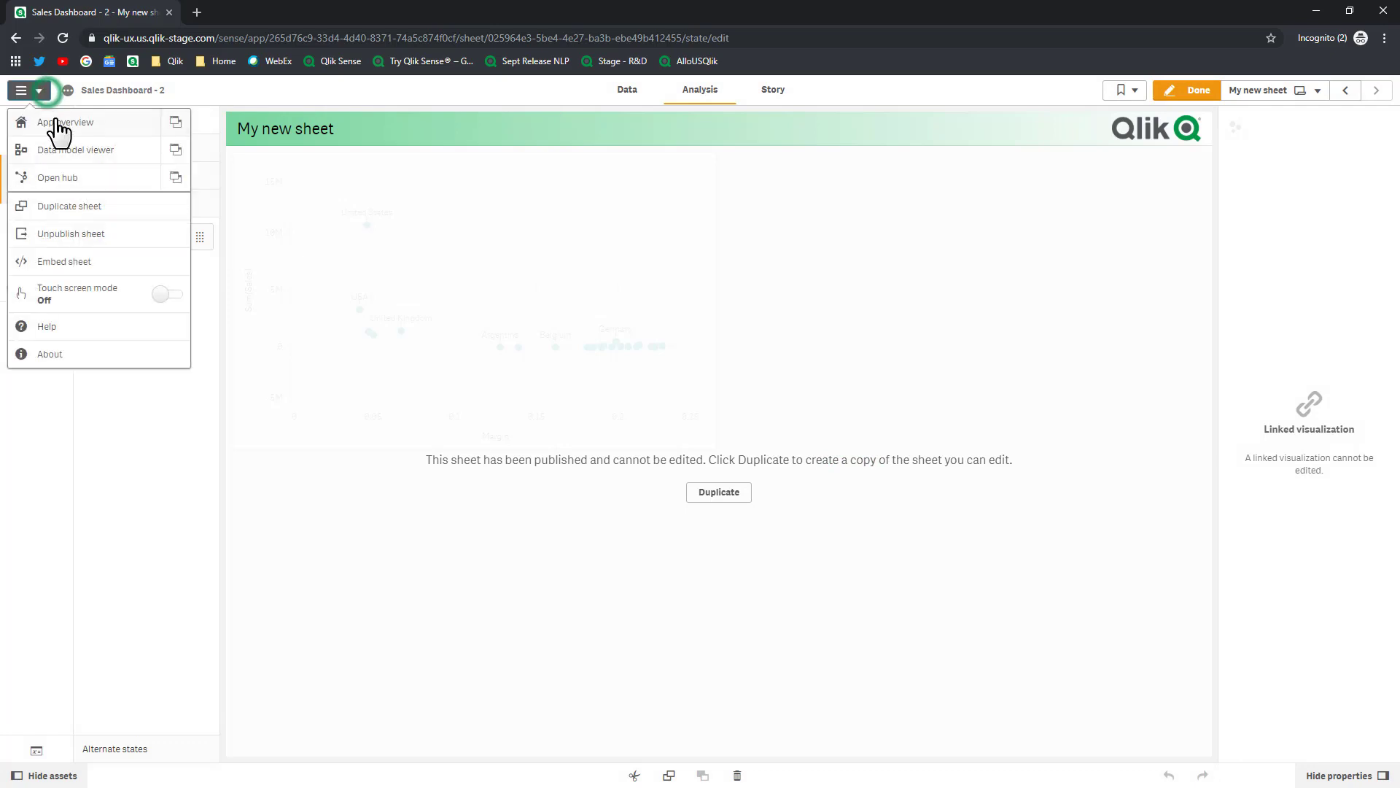
click(58, 124)
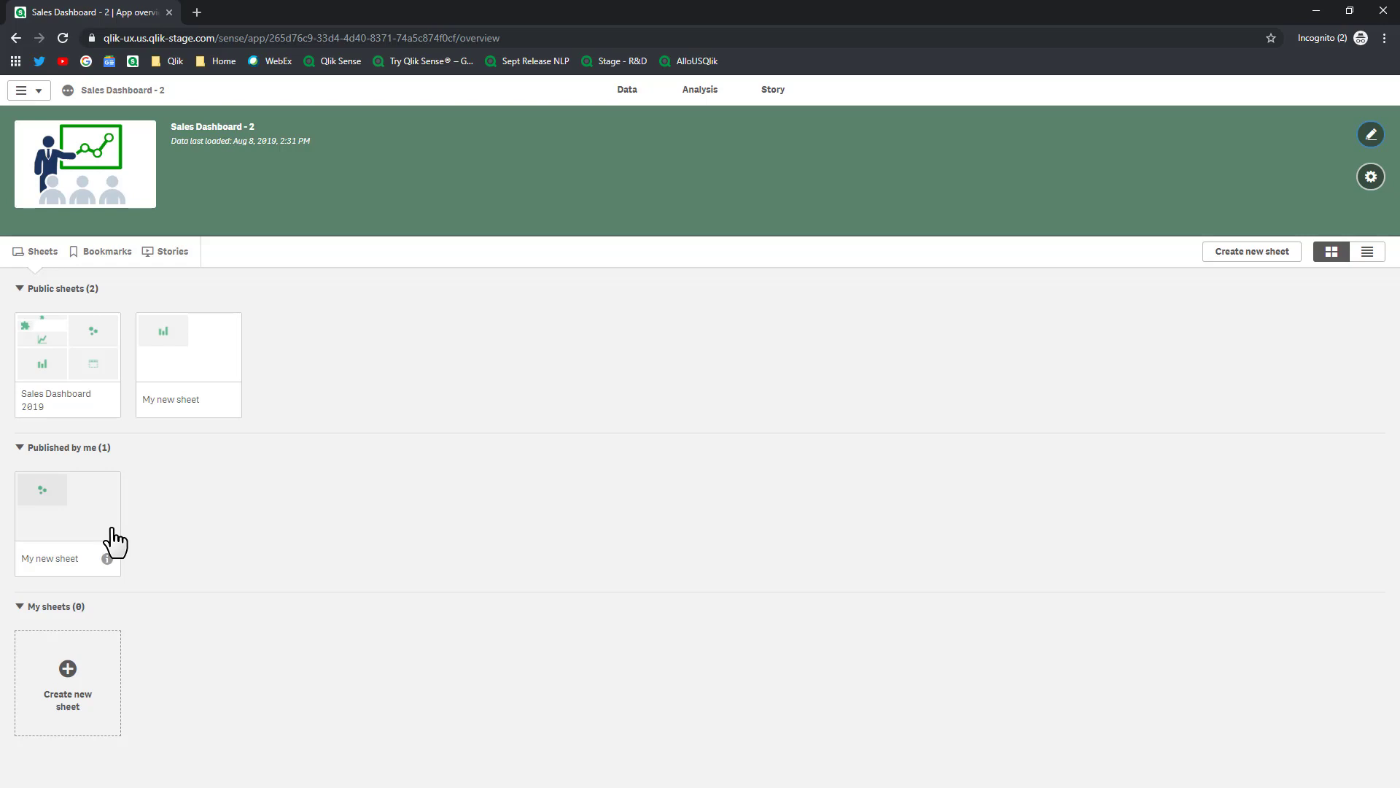
End the current incognito session and open the Stage - R&D bookmark in a new incognito window
click(1329, 39)
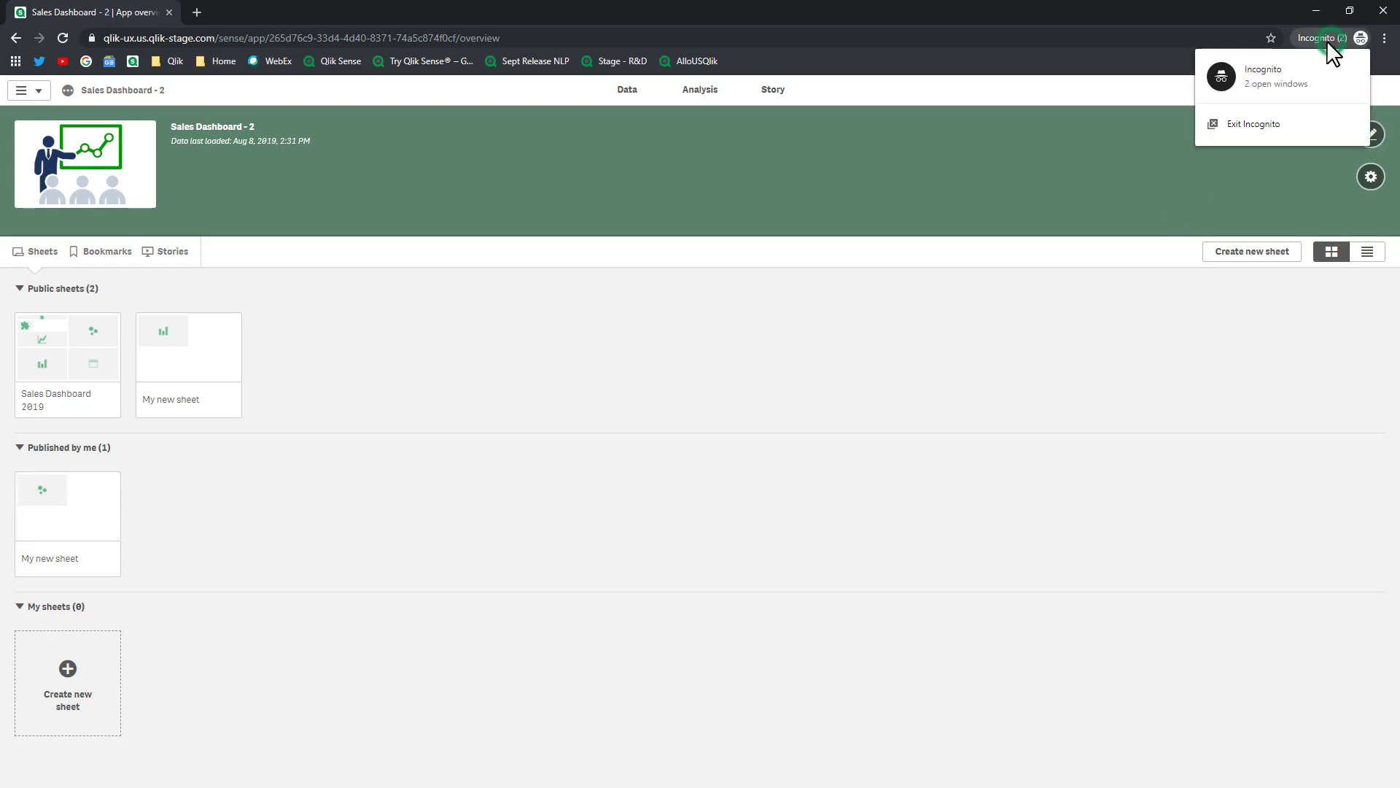
click(1244, 124)
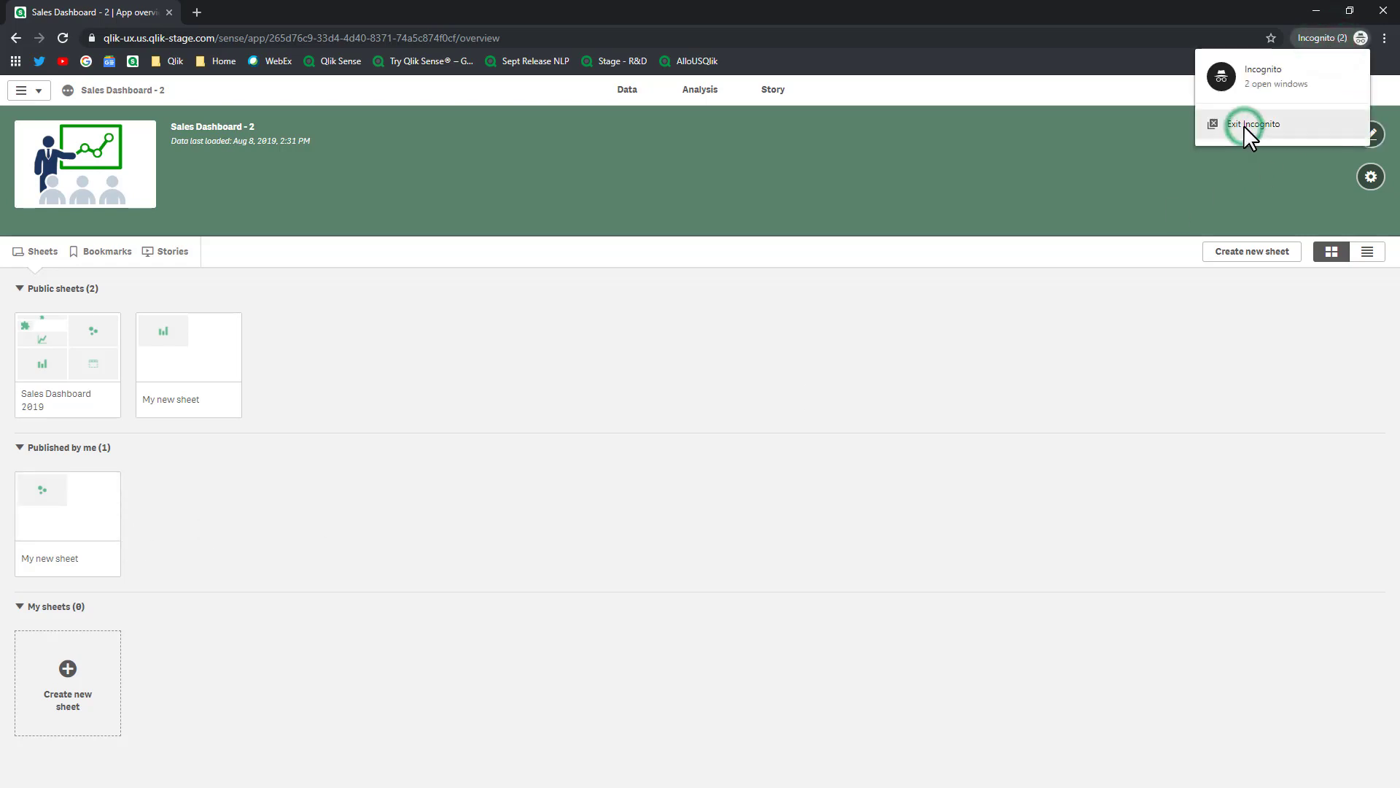
click(1380, 39)
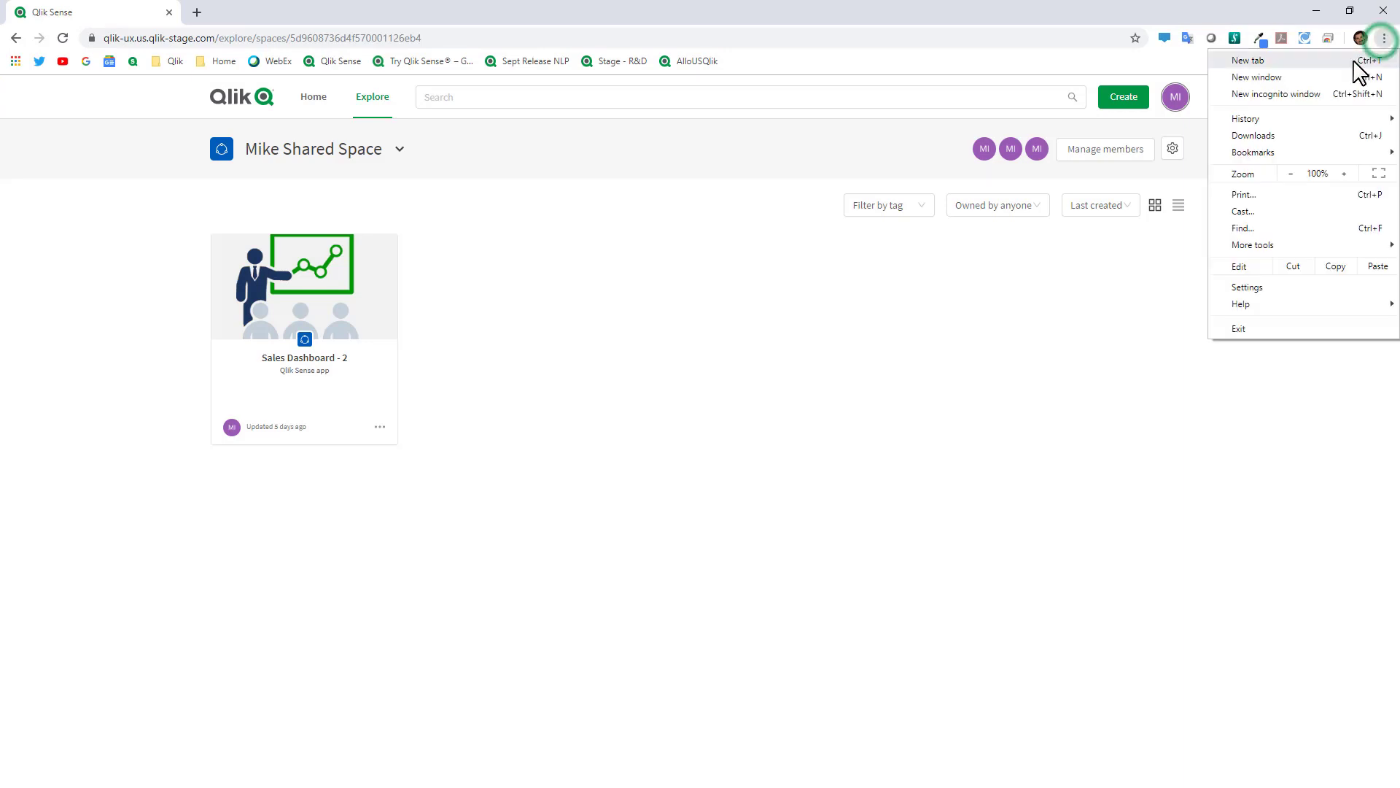
click(1332, 94)
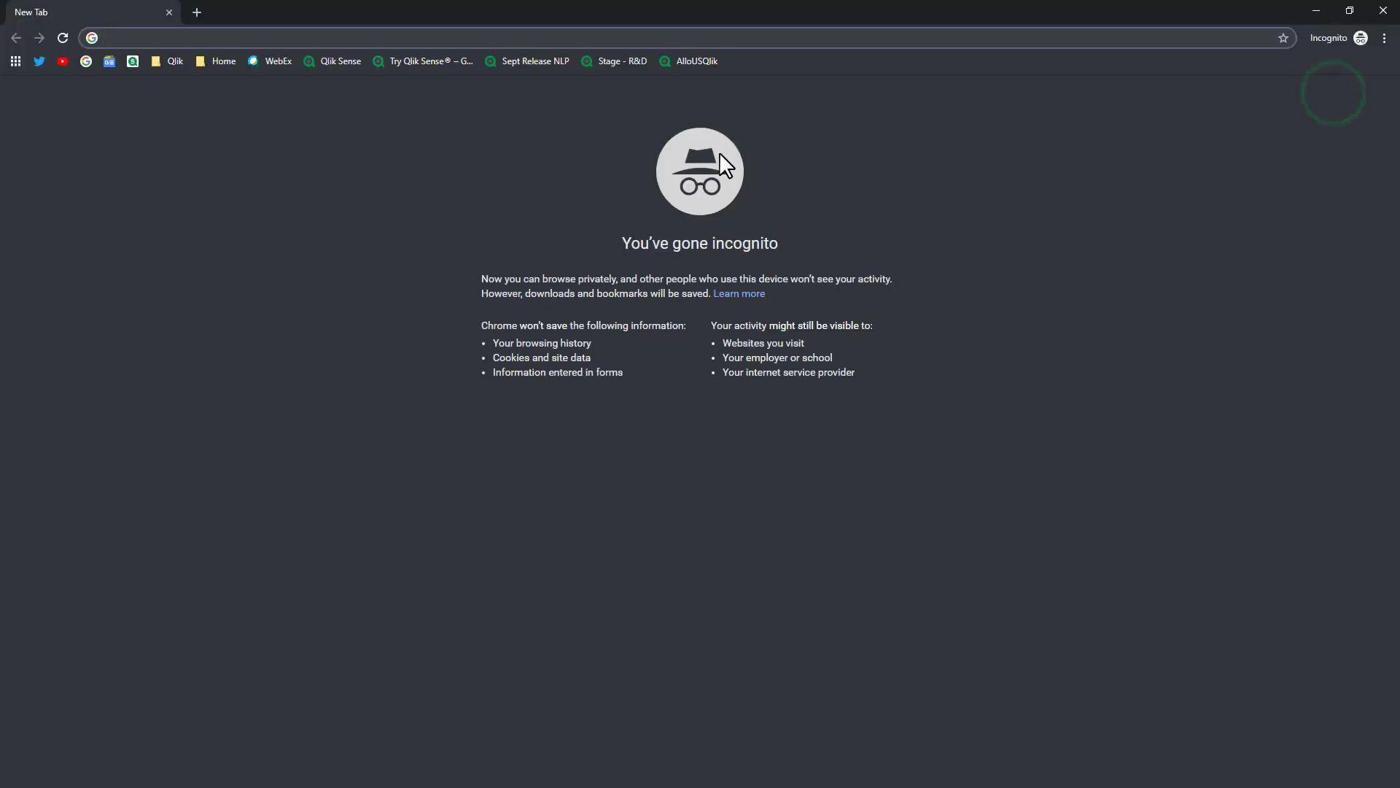
click(629, 61)
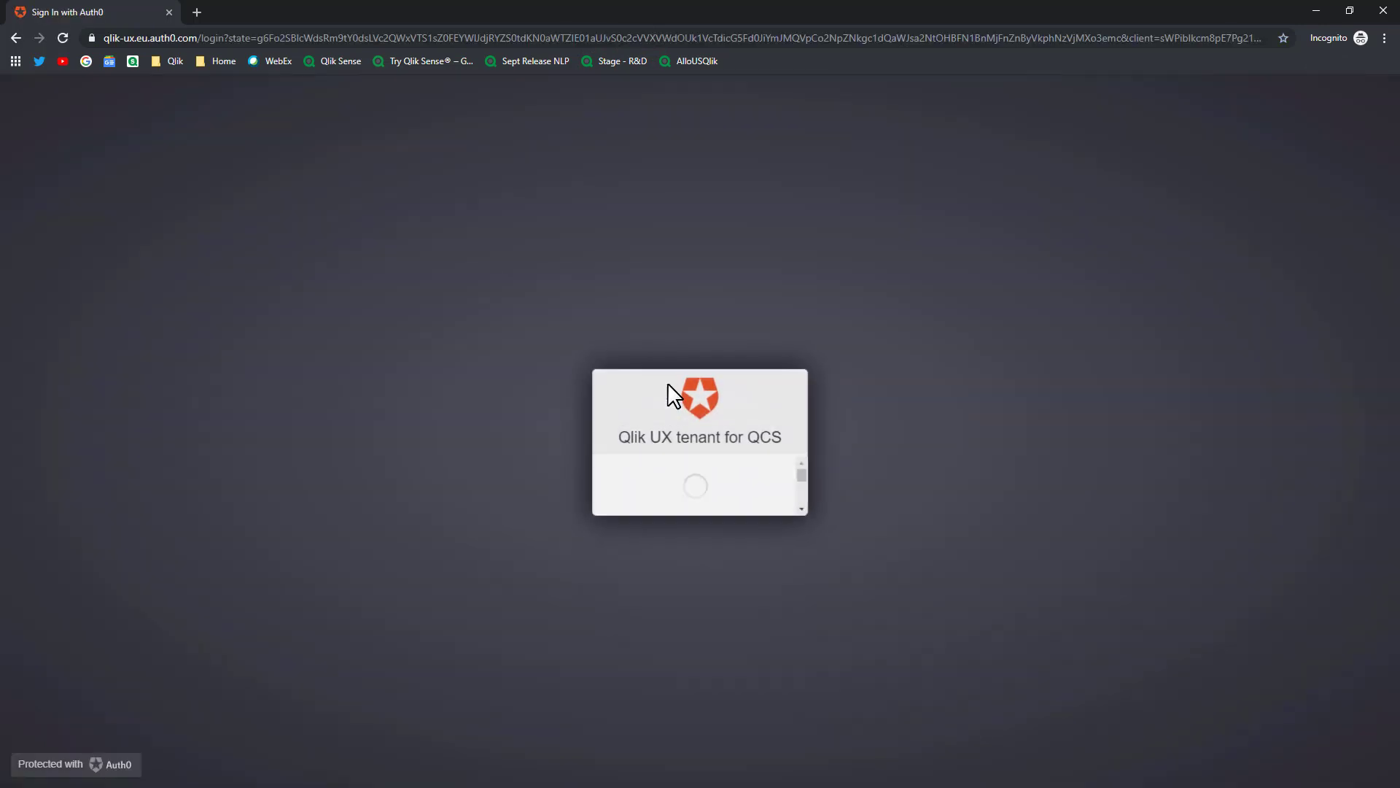
Log in to the Qlik UX tenant with the third member's e-mail and the saved account password
click(674, 461)
click(678, 539)
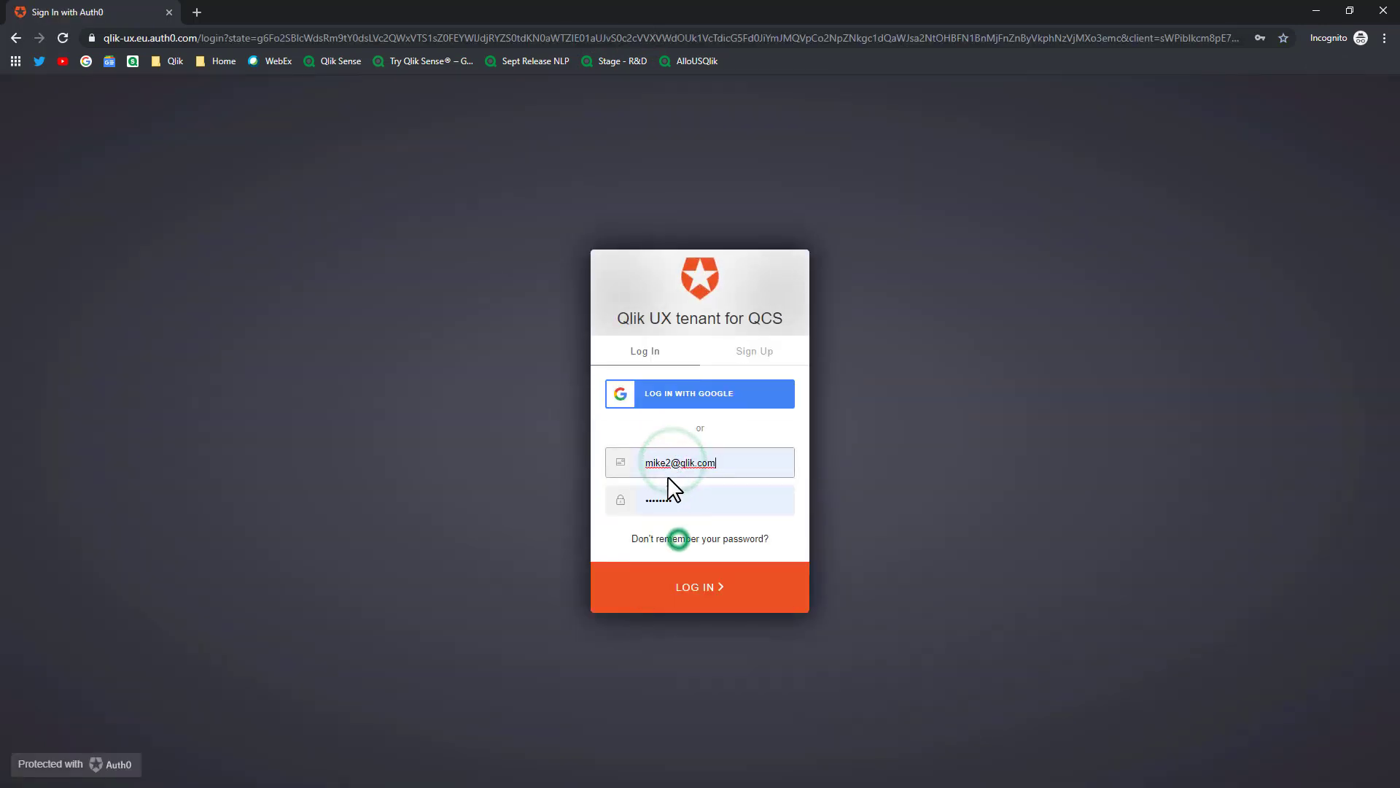
click(668, 463)
key(BackSpace)
text(3)
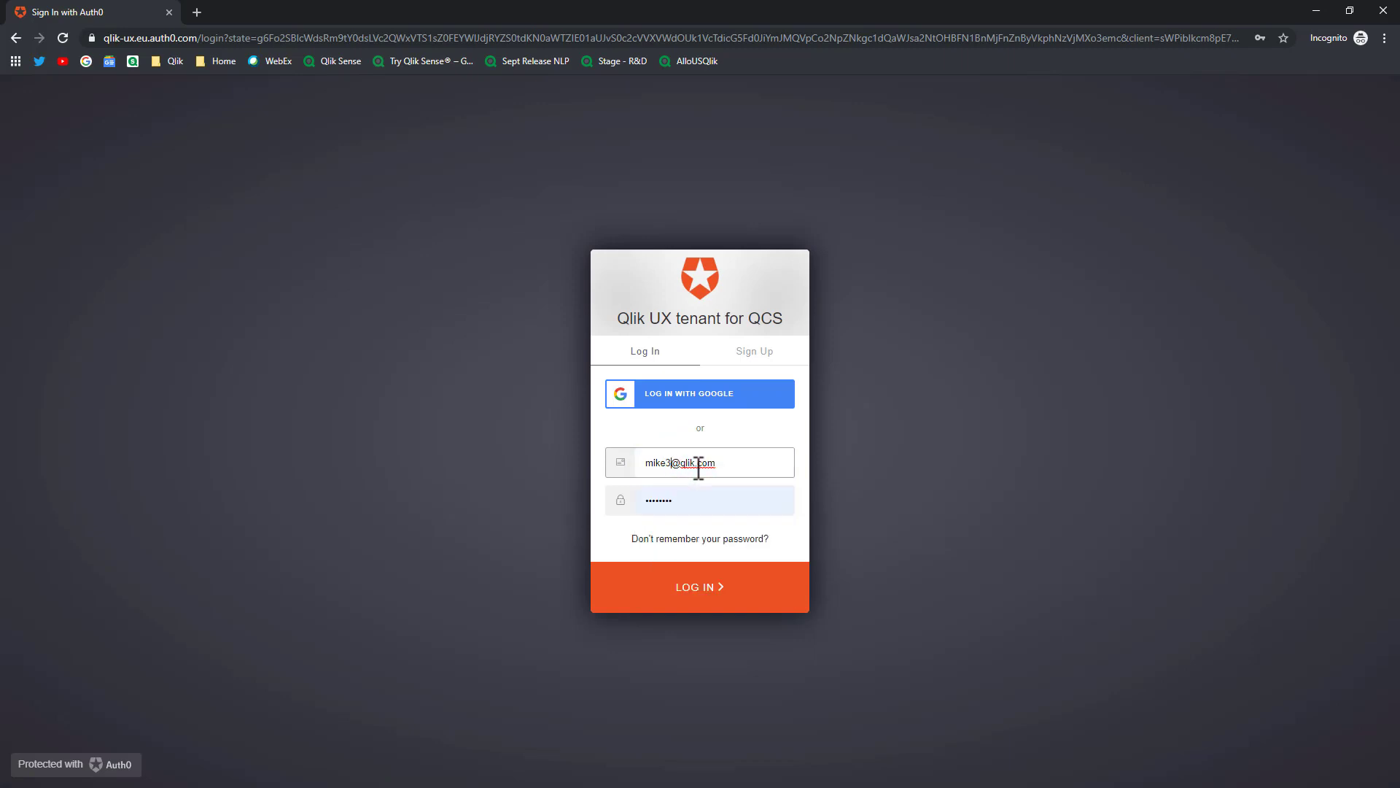
click(701, 599)
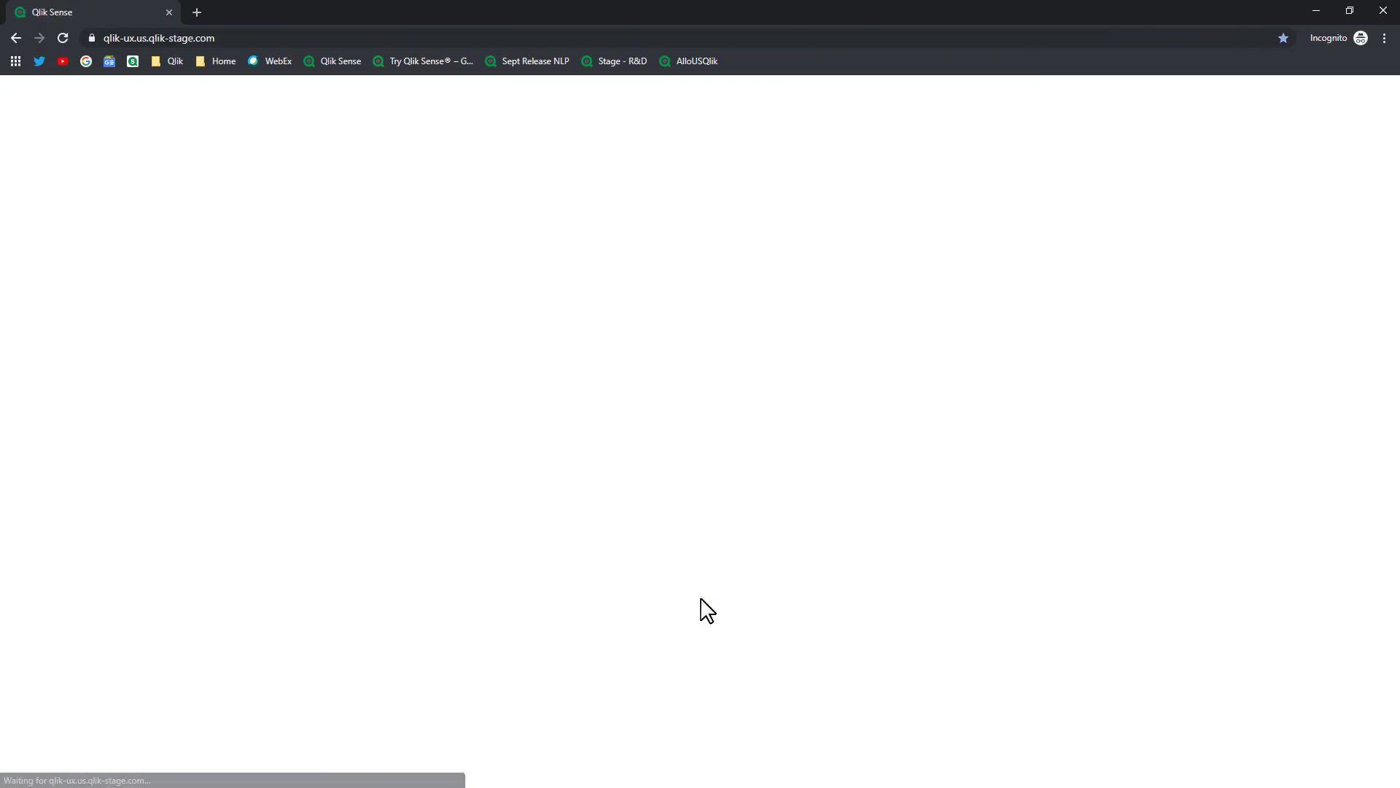
Go to the managed space, check the available actions for Sales Dashboard - 2, and open the app
click(366, 100)
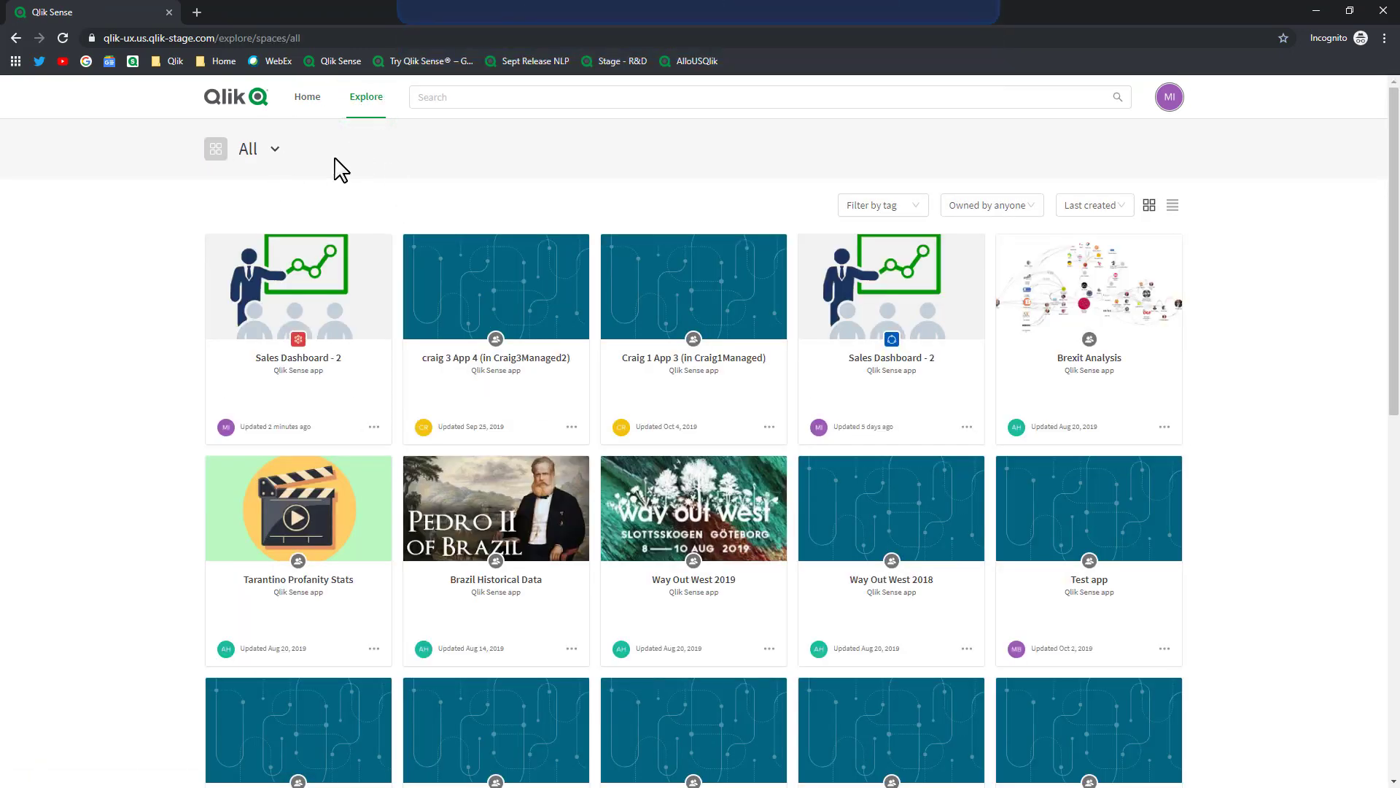
click(275, 149)
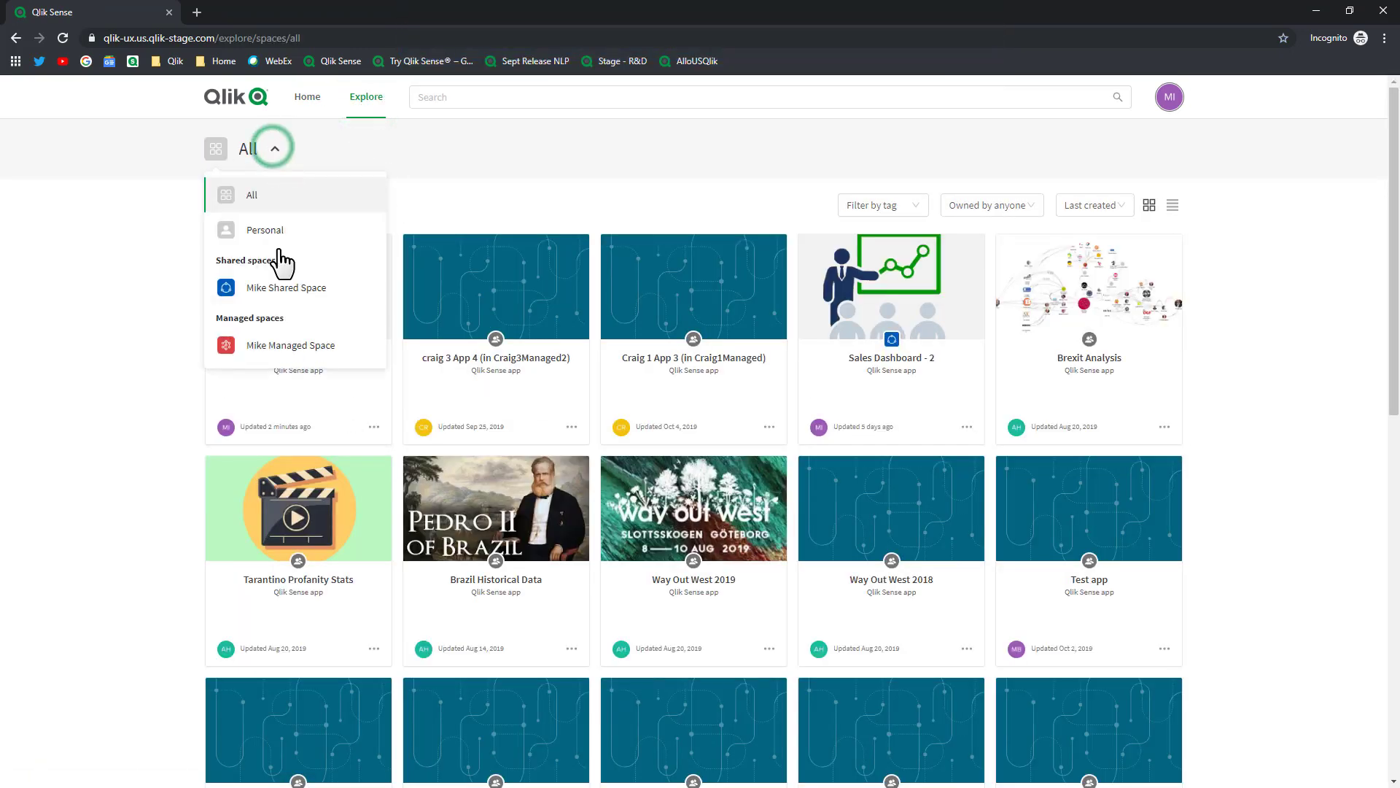
click(291, 349)
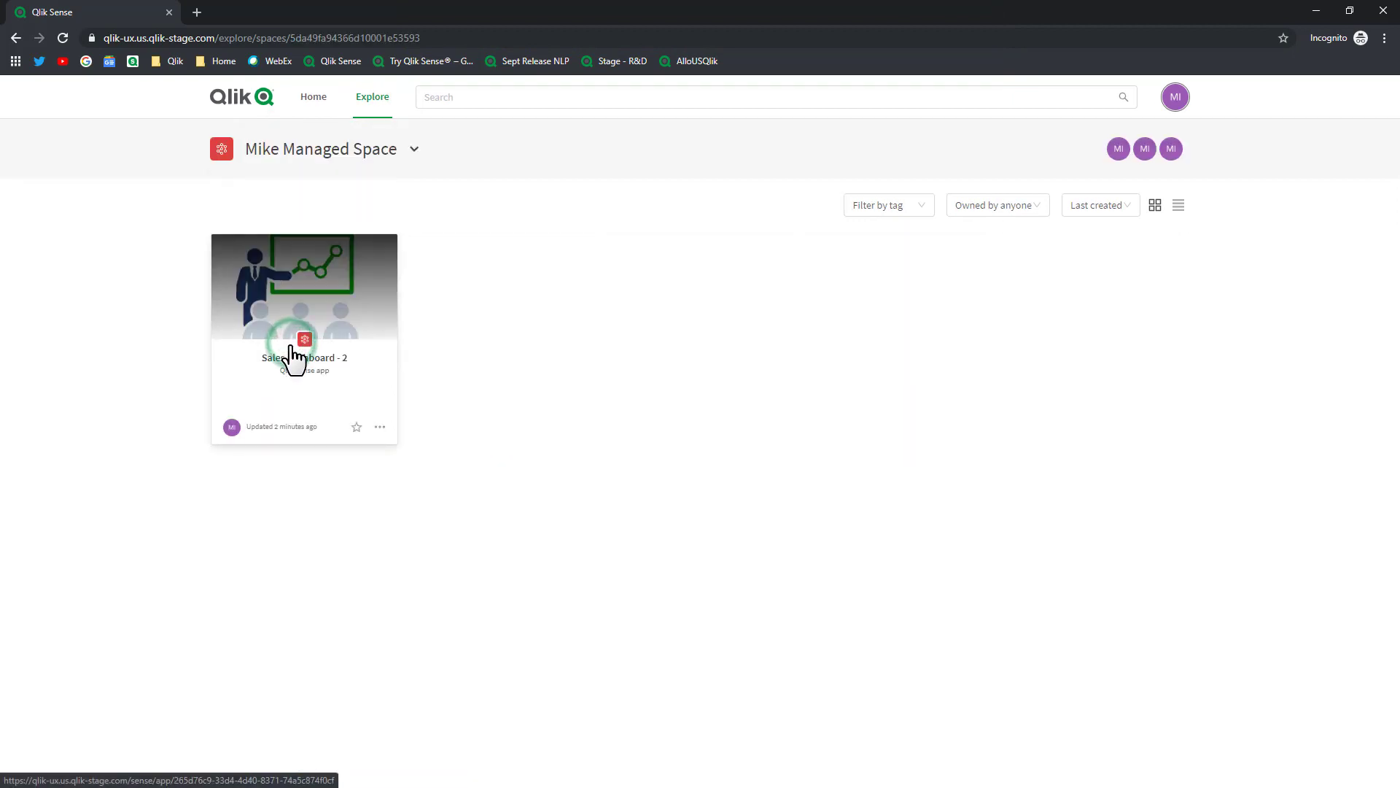
click(382, 428)
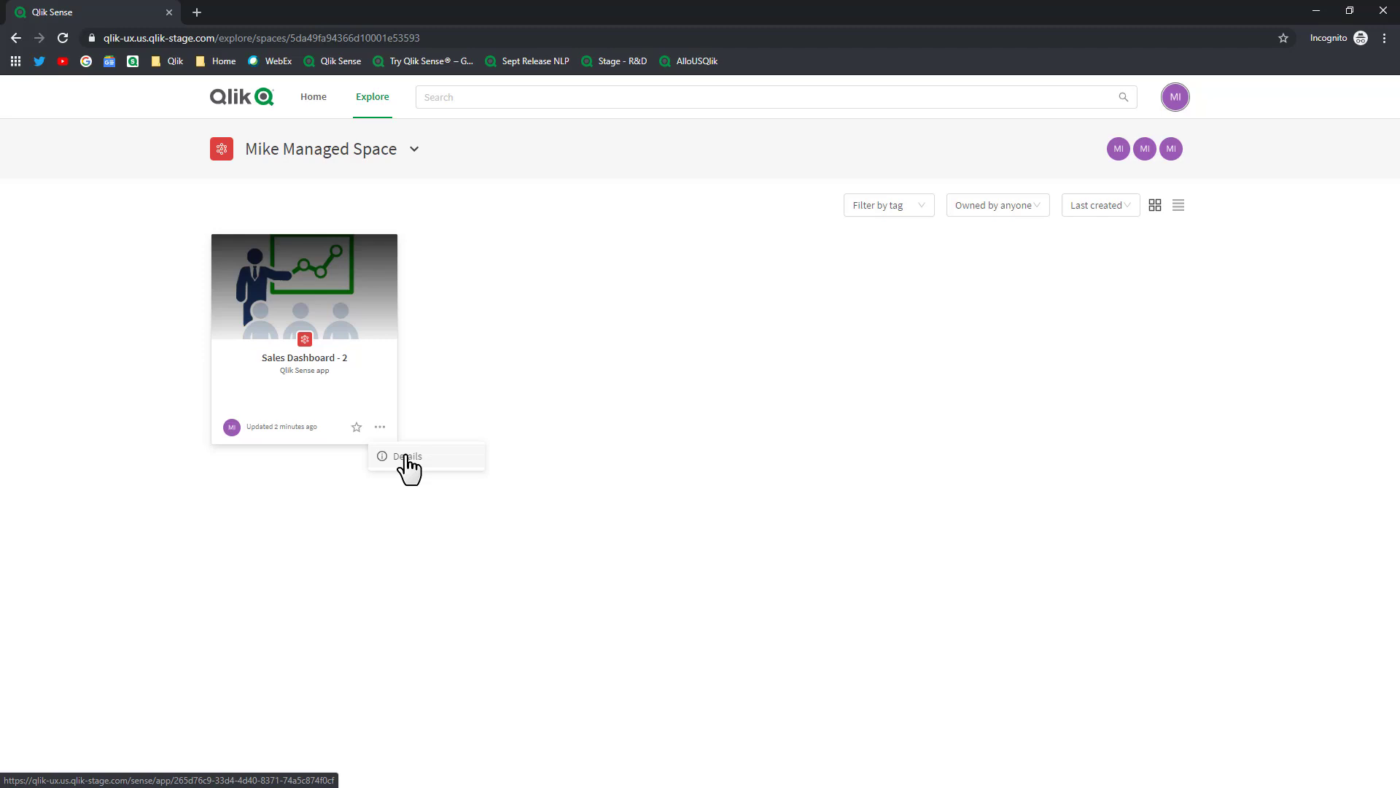
click(356, 383)
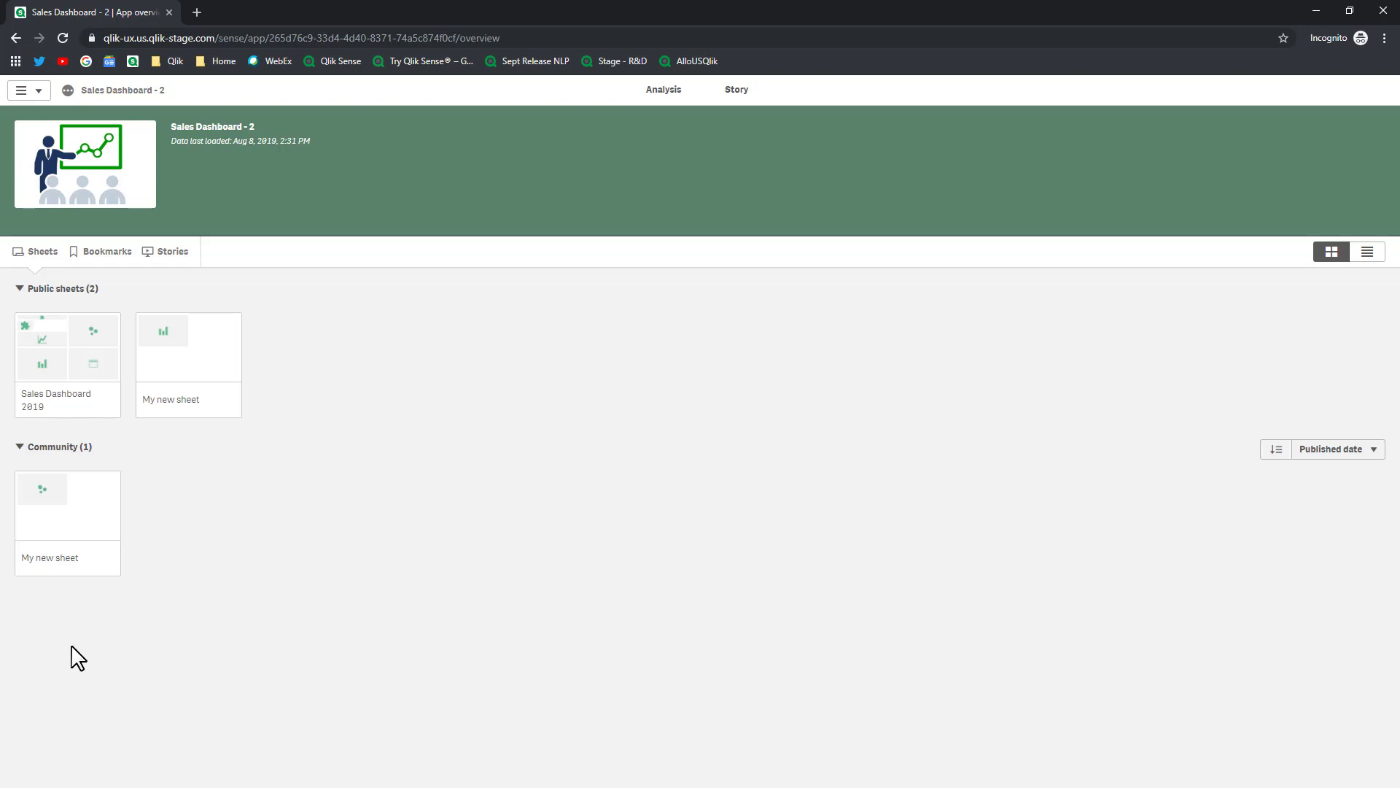
Open the Sales Dashboard 2019 sheet, lower the goal to 75, and select Men's Footwear and Sportwear in Sales by Category
click(103, 375)
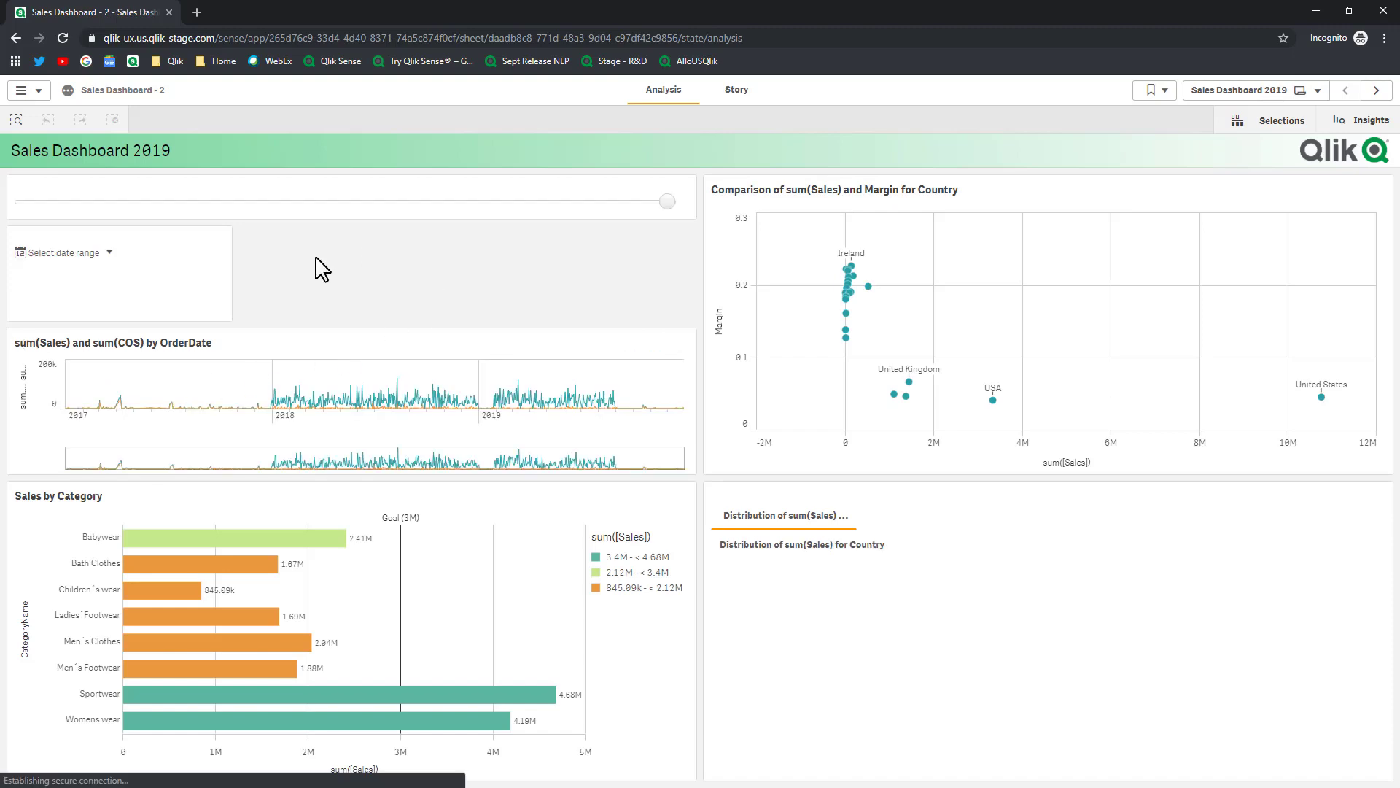
drag(667, 201, 579, 224)
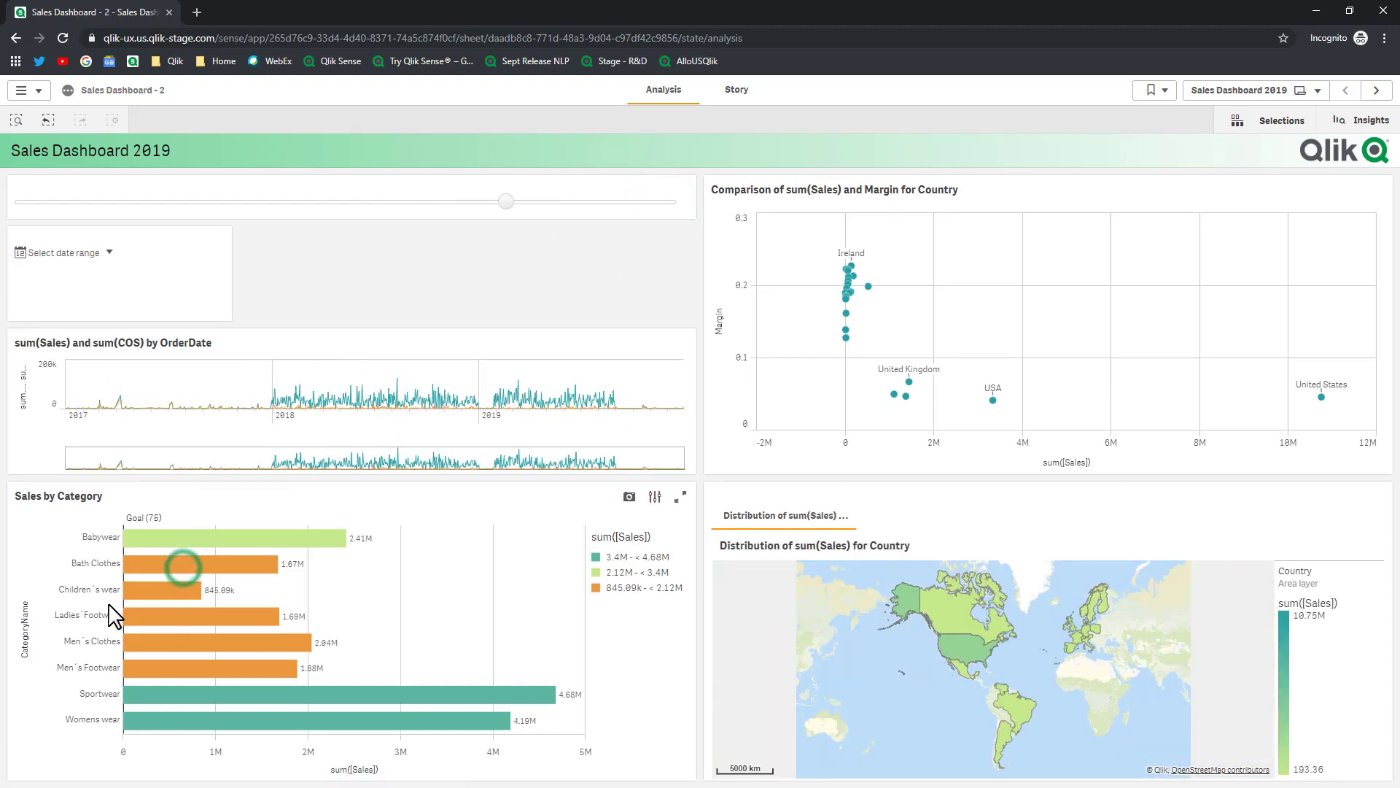
drag(104, 607, 102, 682)
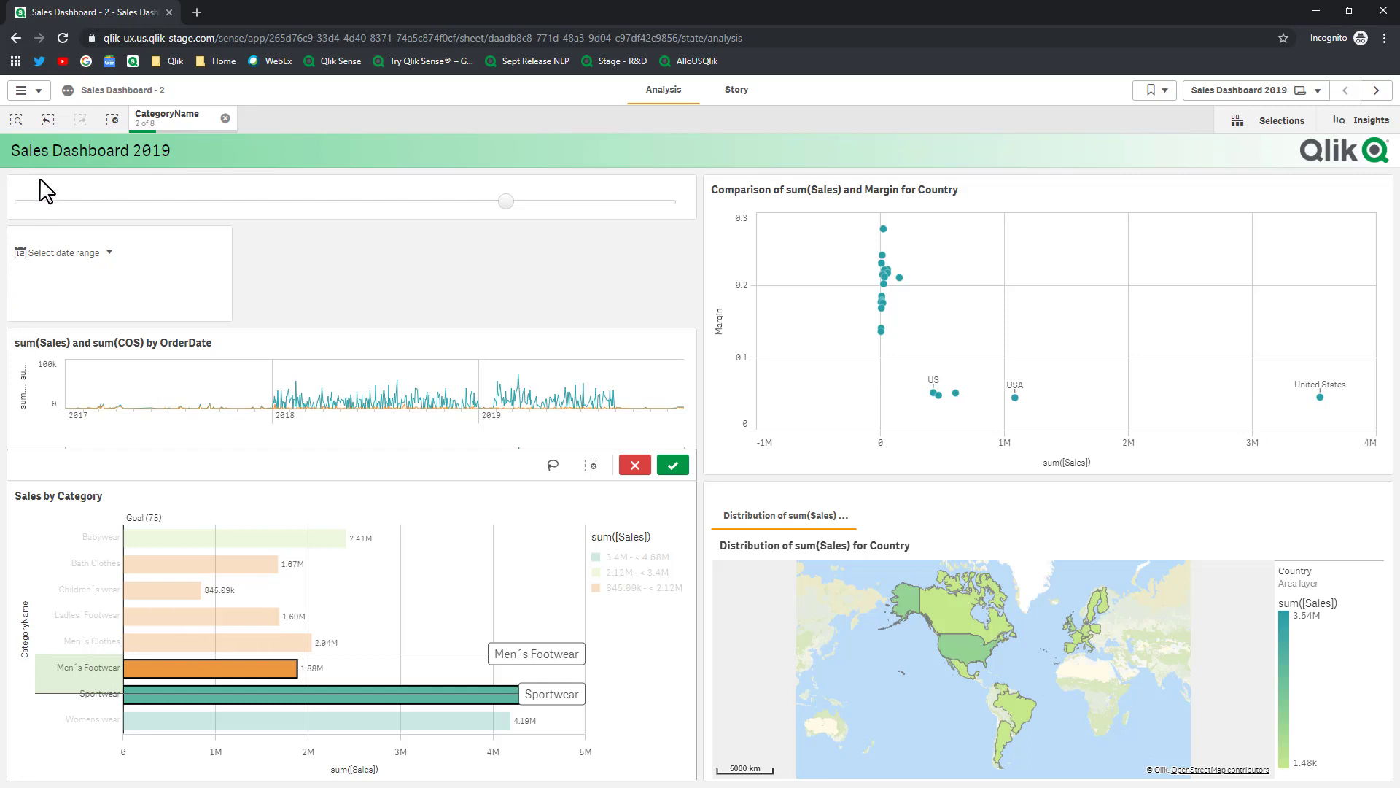
Return from the app to the hub, reopen the managed space, and check which member controls it offers
click(29, 90)
click(46, 121)
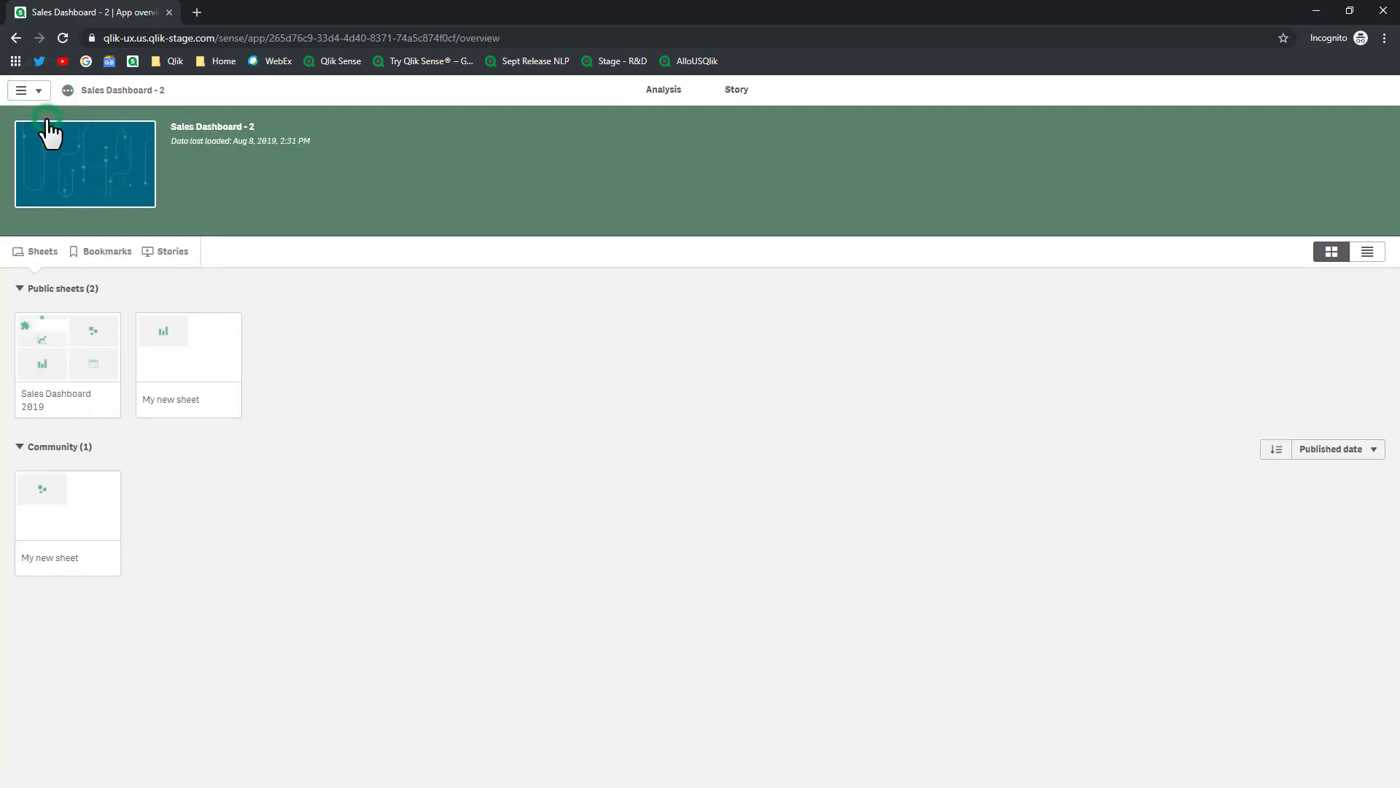
click(40, 92)
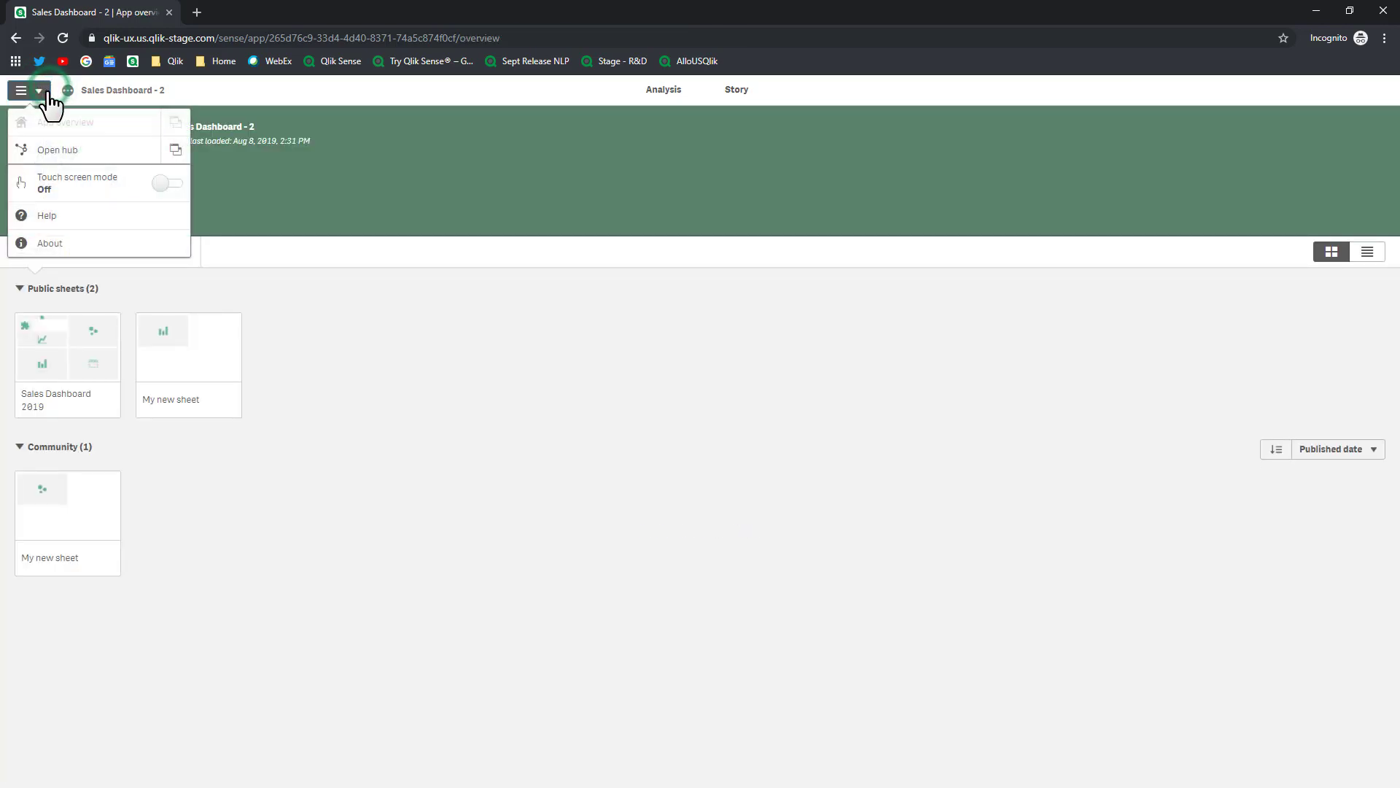
click(39, 151)
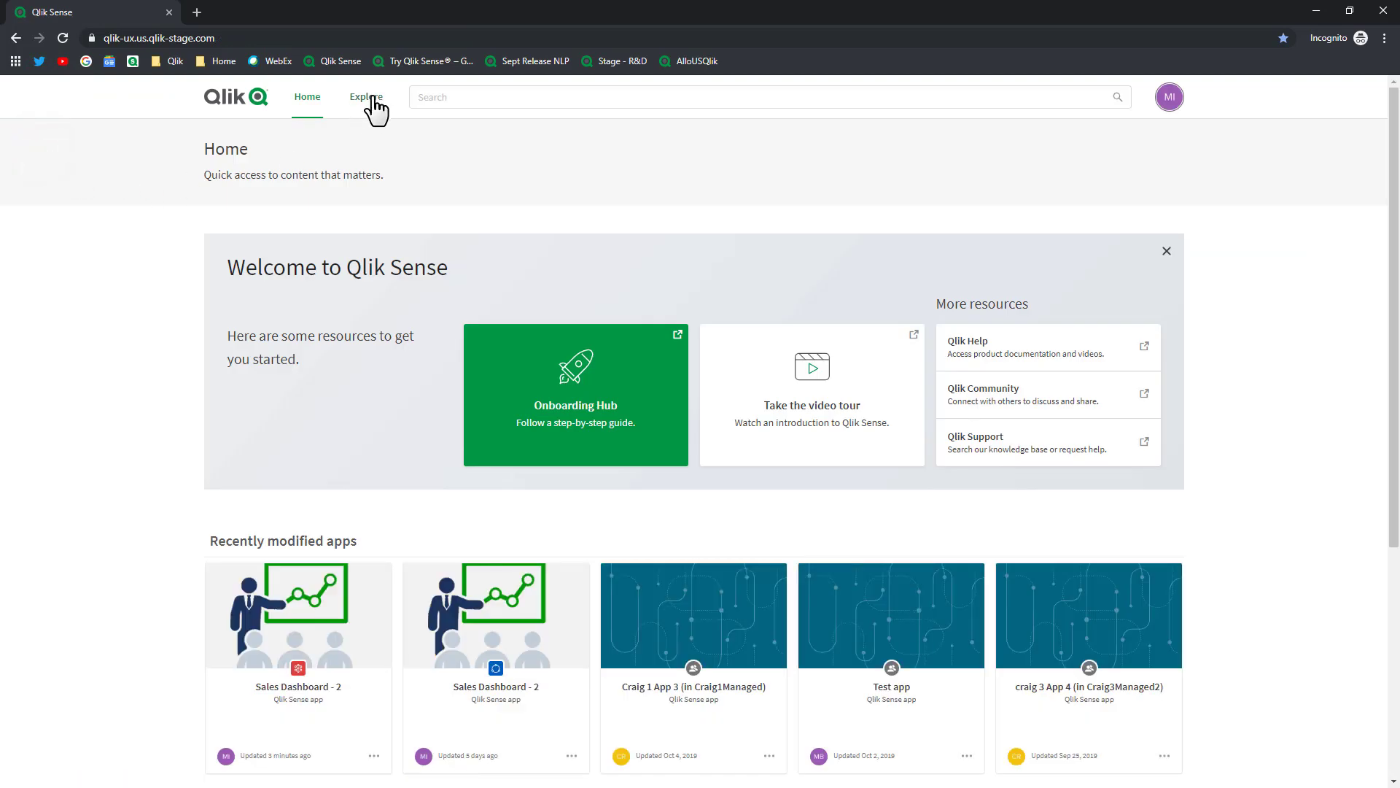
click(368, 97)
click(270, 148)
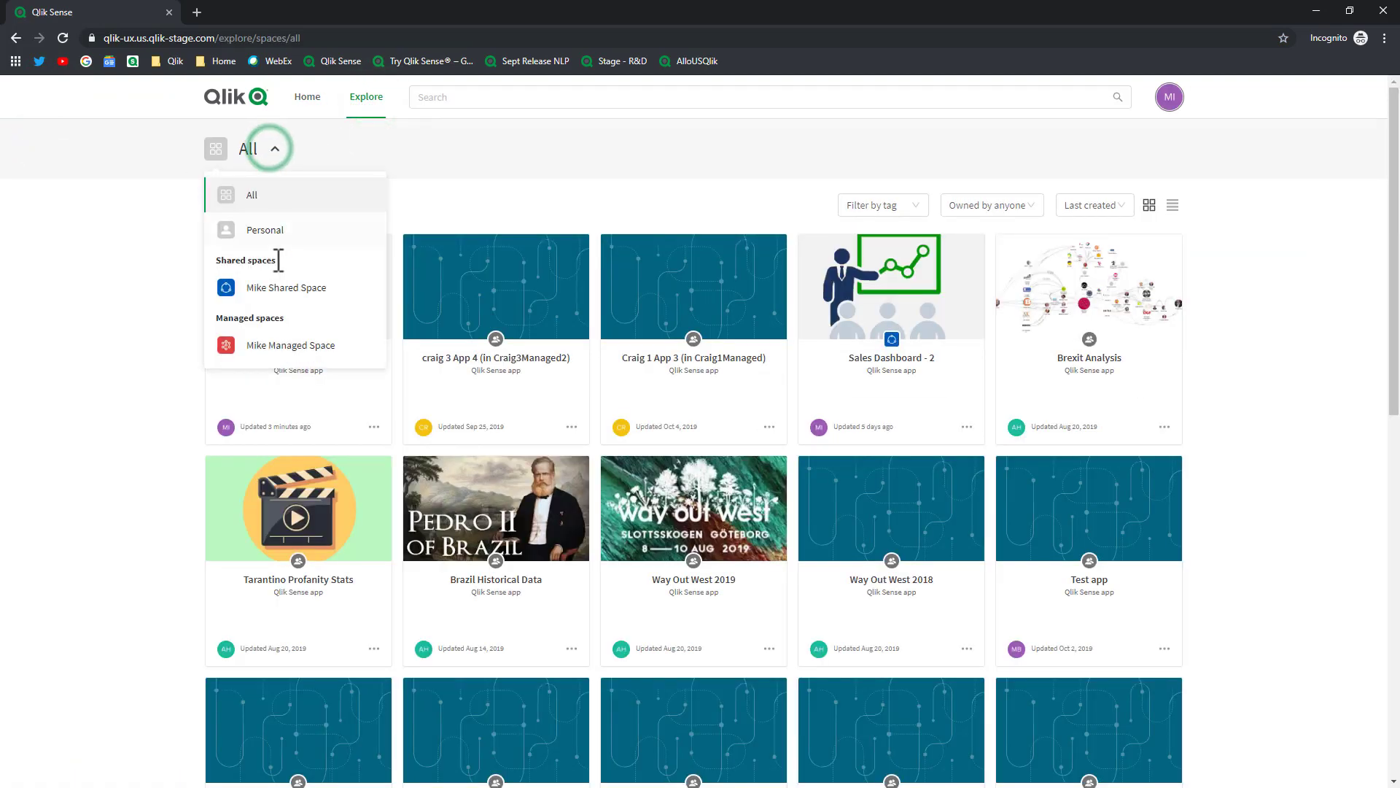
click(281, 350)
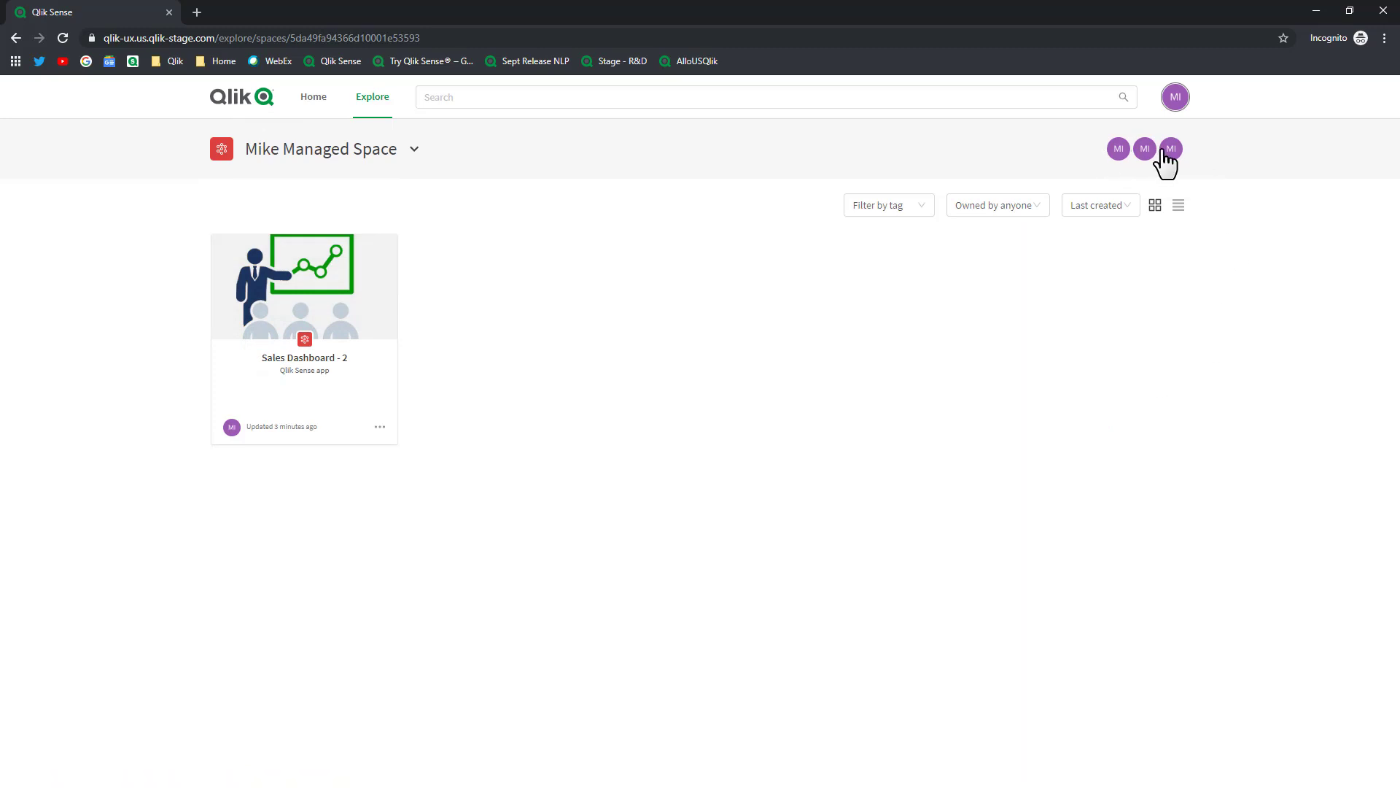
mouse_move(1172, 160)
Exit incognito mode and load the Stage - R&D login page in a fresh incognito window
click(1361, 37)
click(1259, 132)
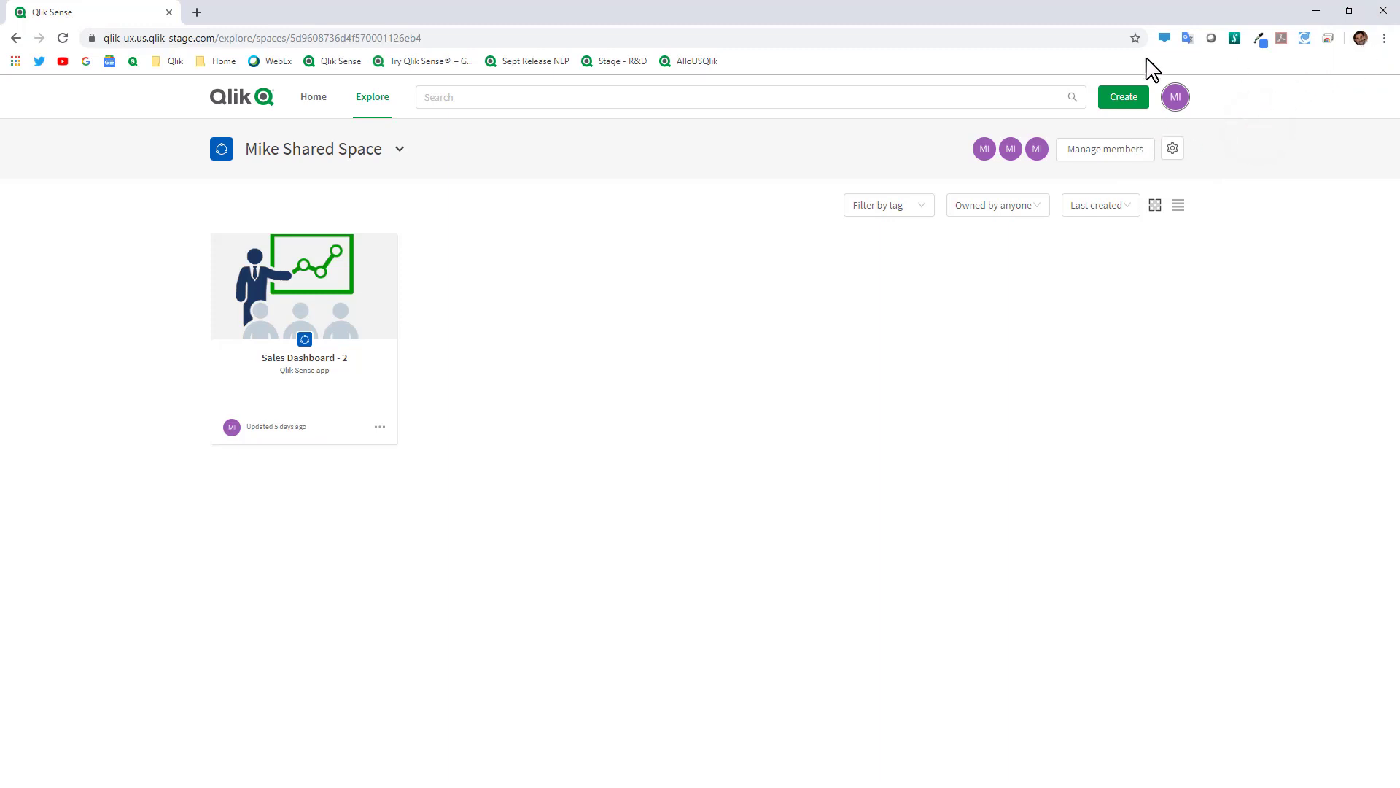
click(1384, 37)
click(1270, 93)
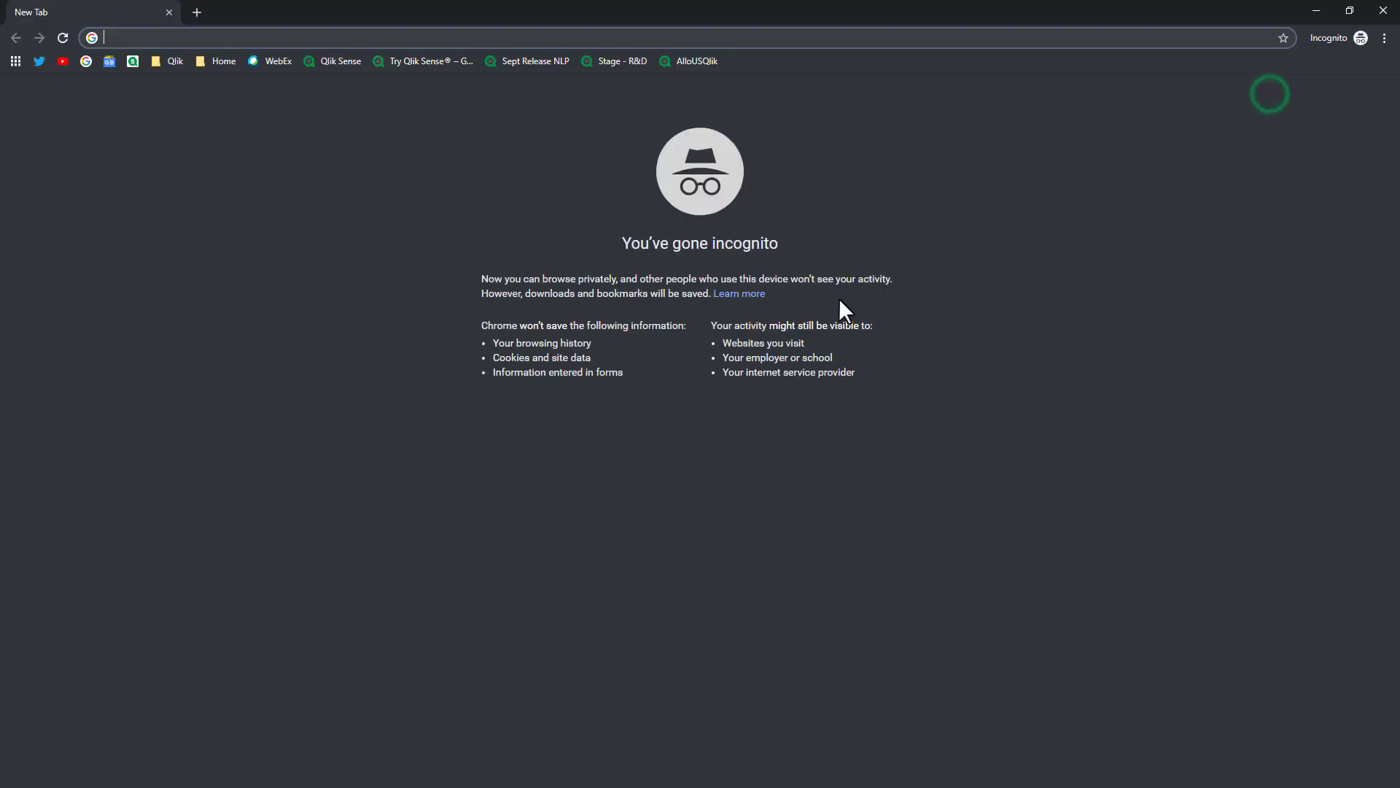
click(625, 61)
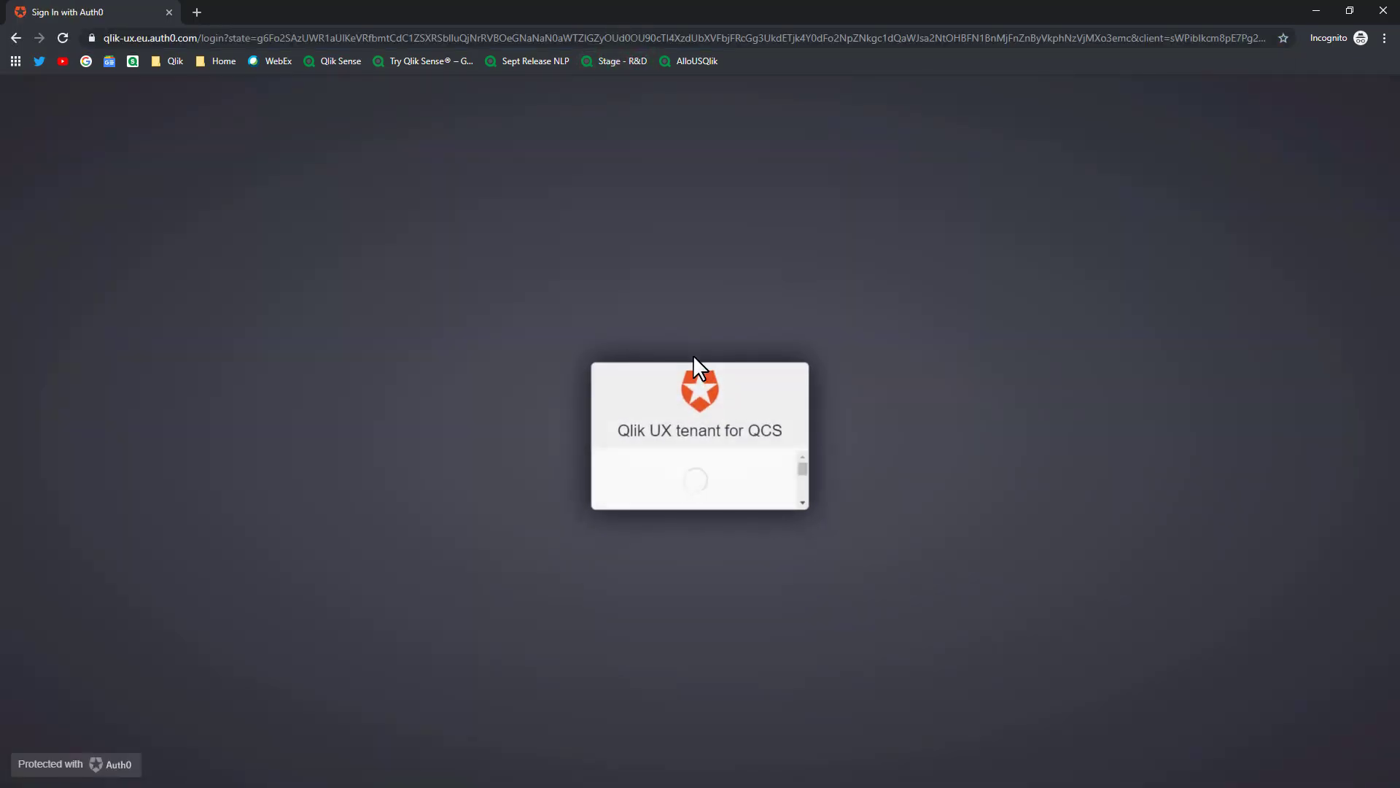
Log in with the second member's saved e-mail and account password
click(690, 467)
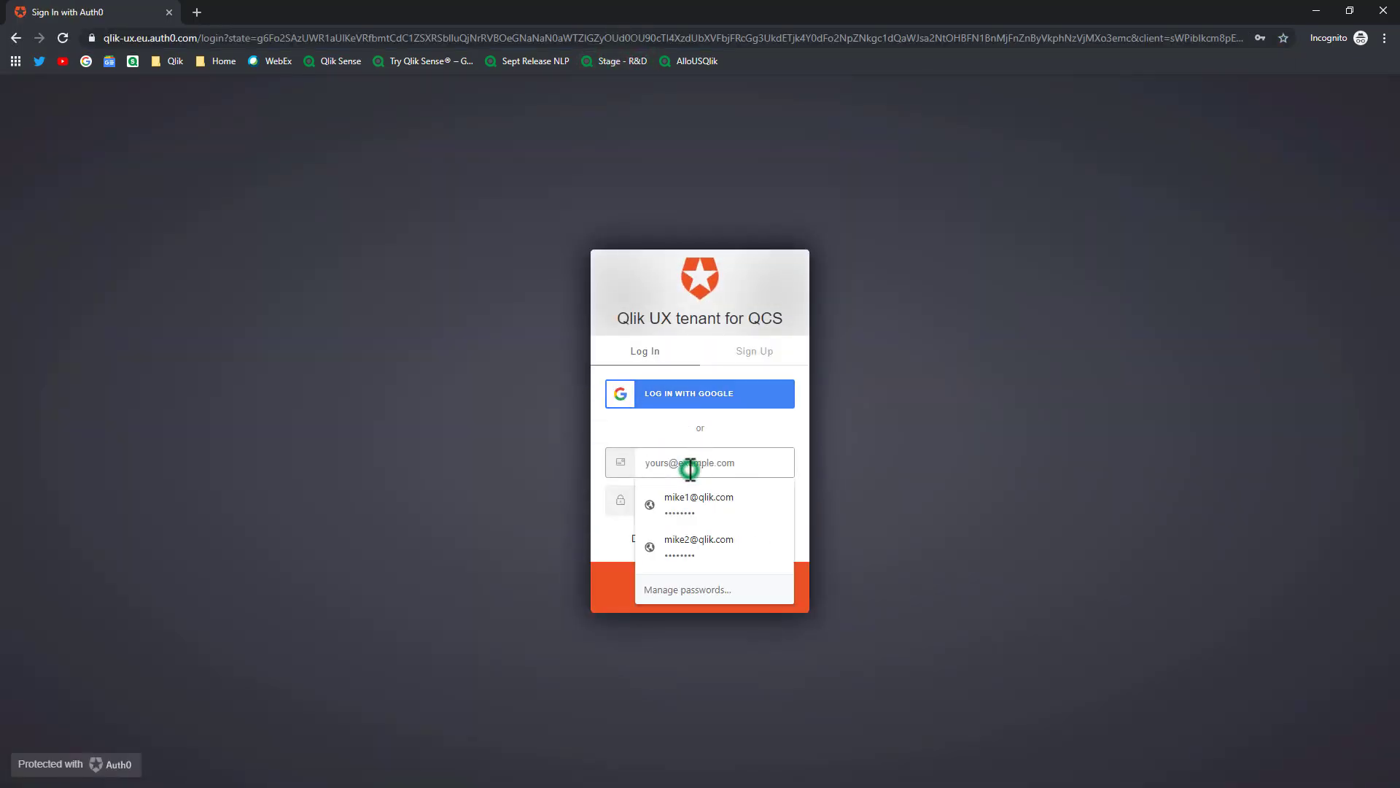
click(678, 529)
click(689, 590)
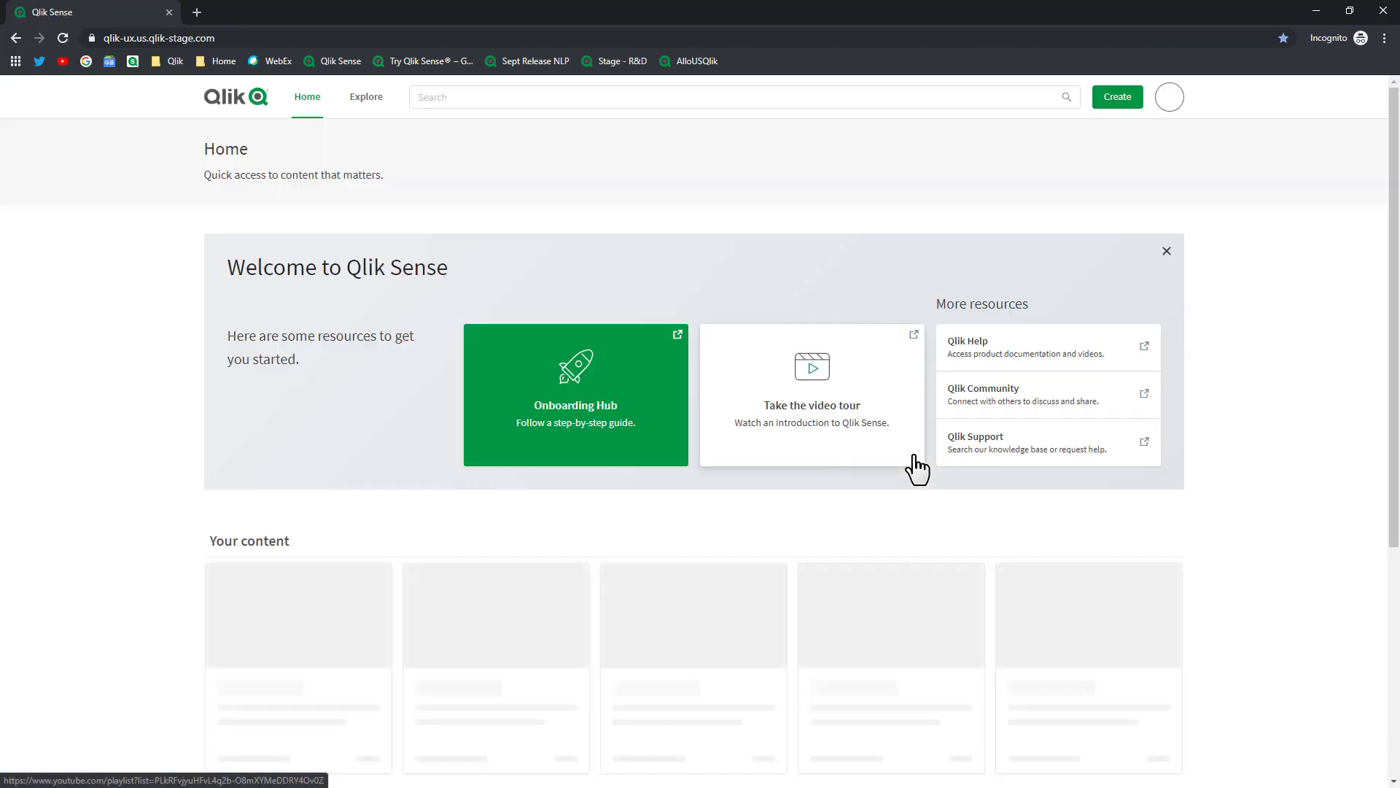
Browse all content as the second member and switch to the managed space
click(367, 100)
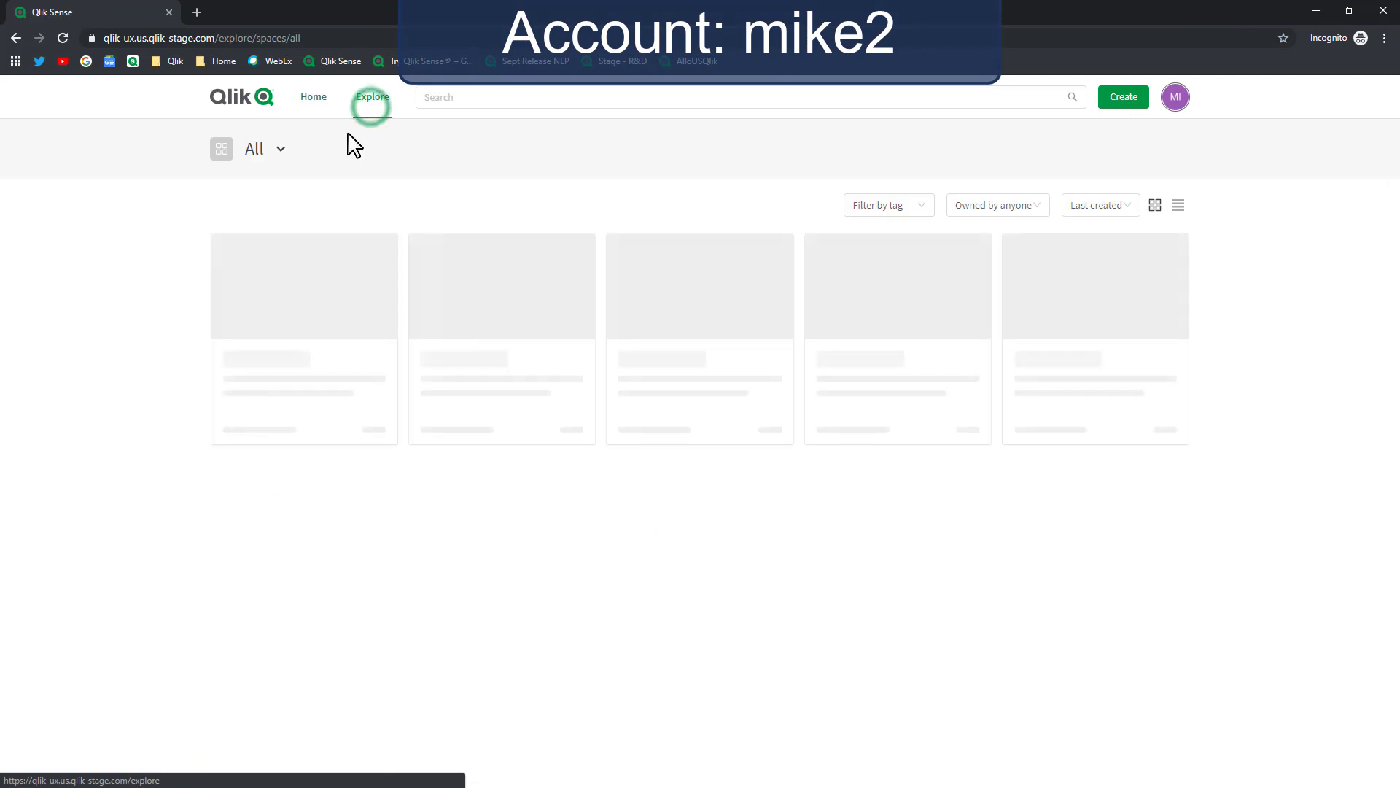
click(278, 151)
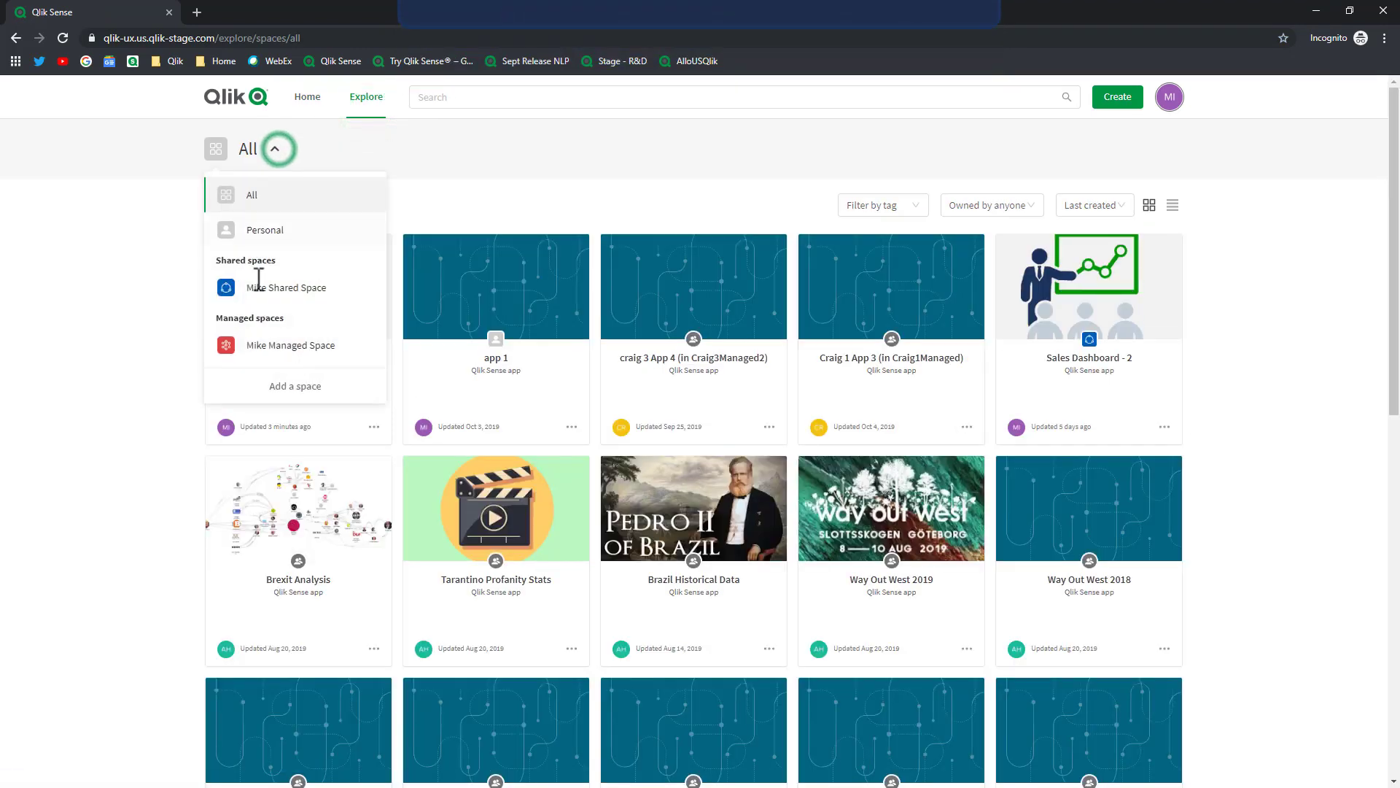
click(275, 347)
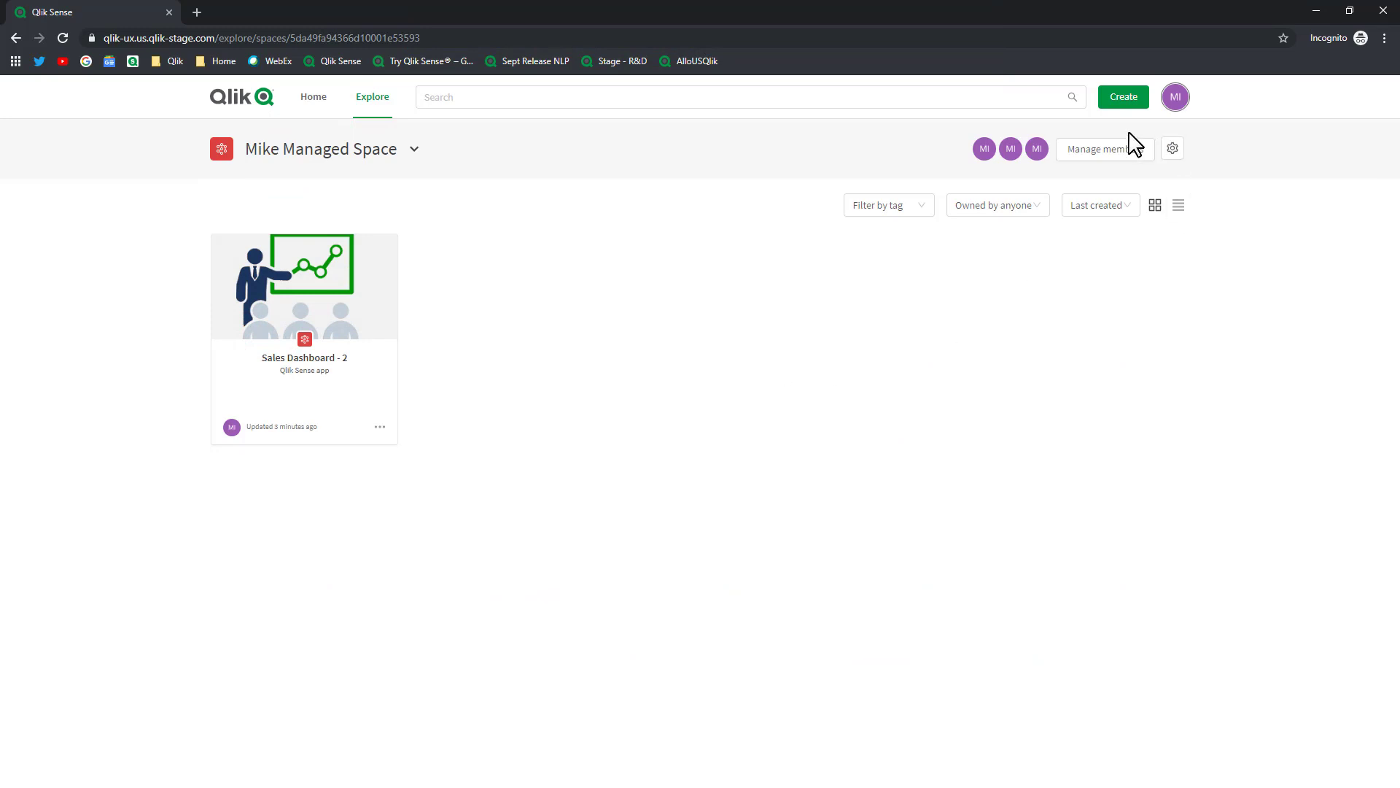
Examine the managed space's member roles and its editable properties, and close both without making changes
click(1096, 153)
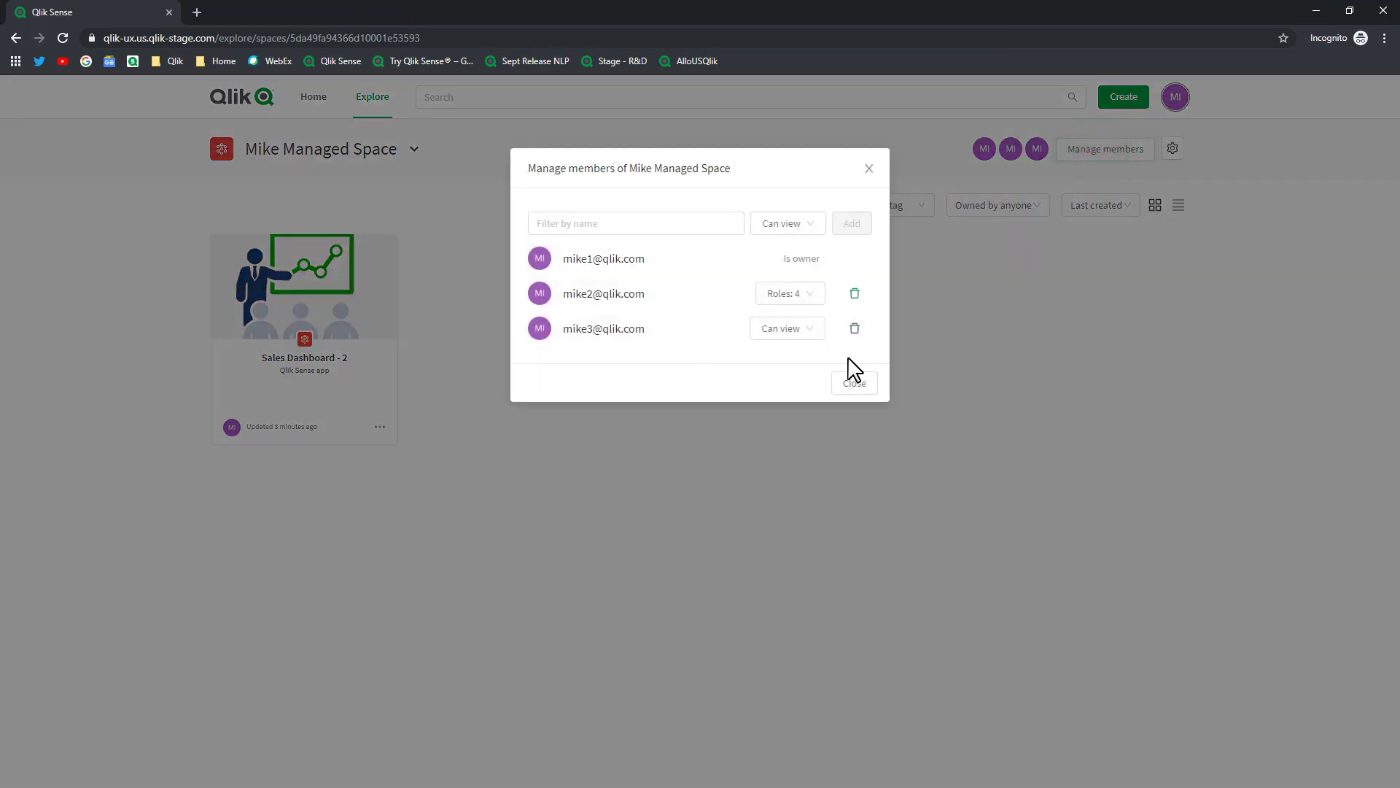
click(854, 383)
click(1172, 150)
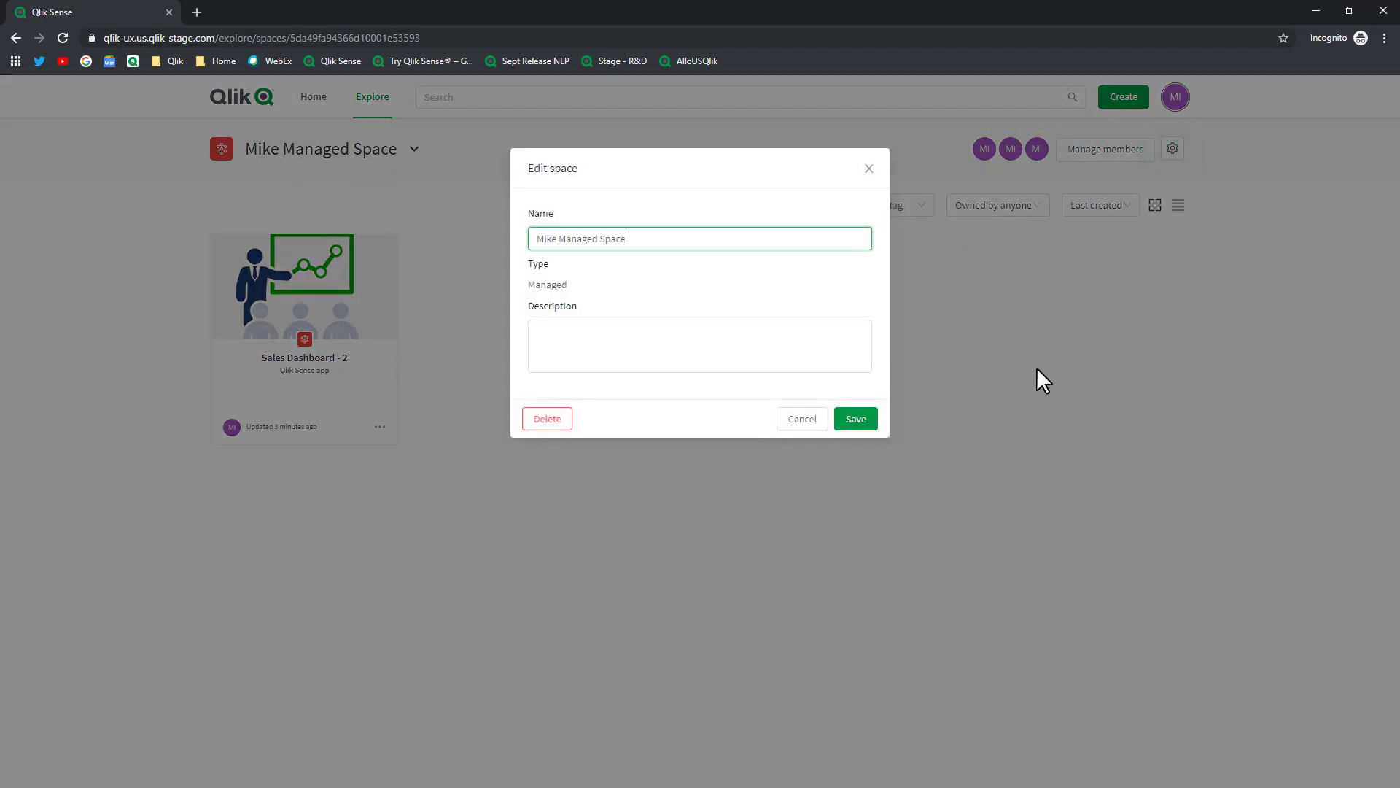
click(869, 169)
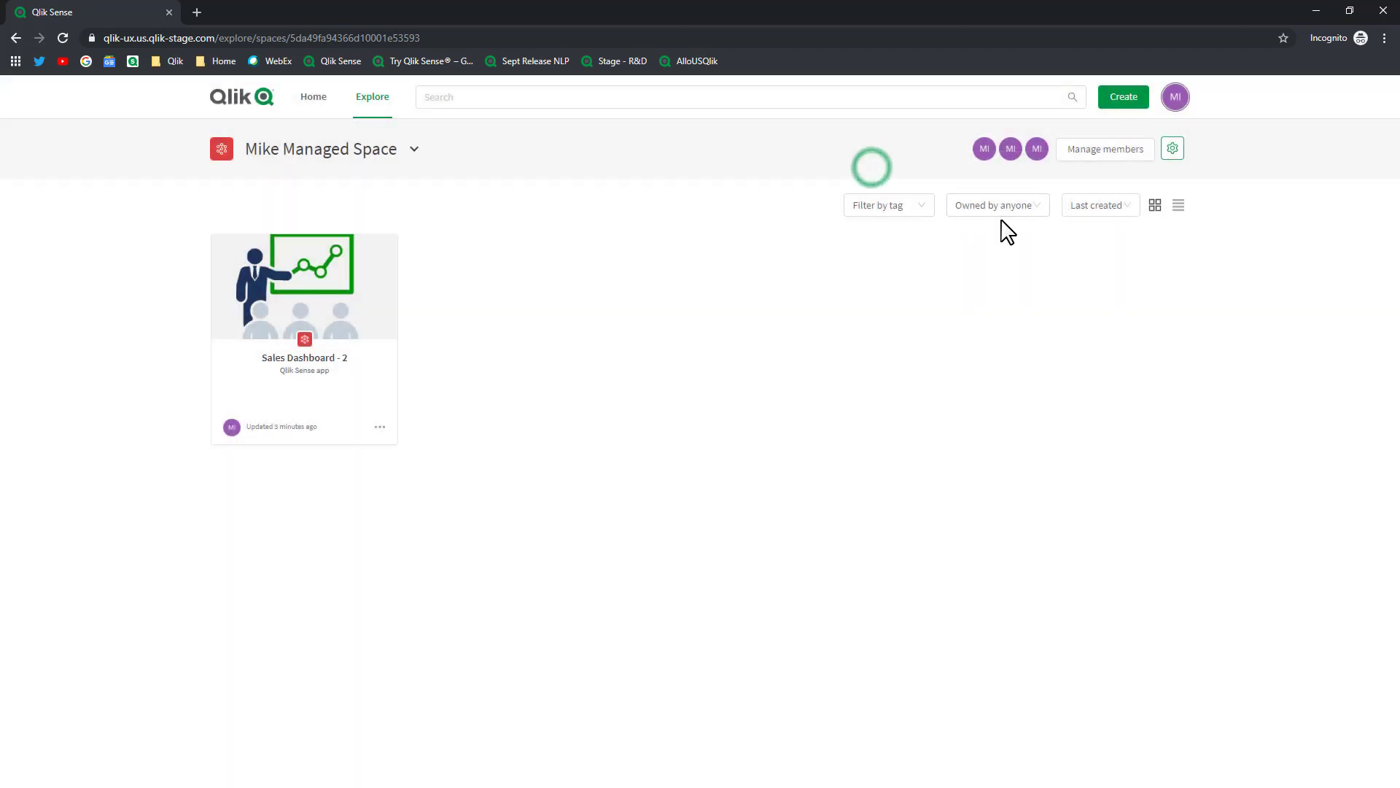